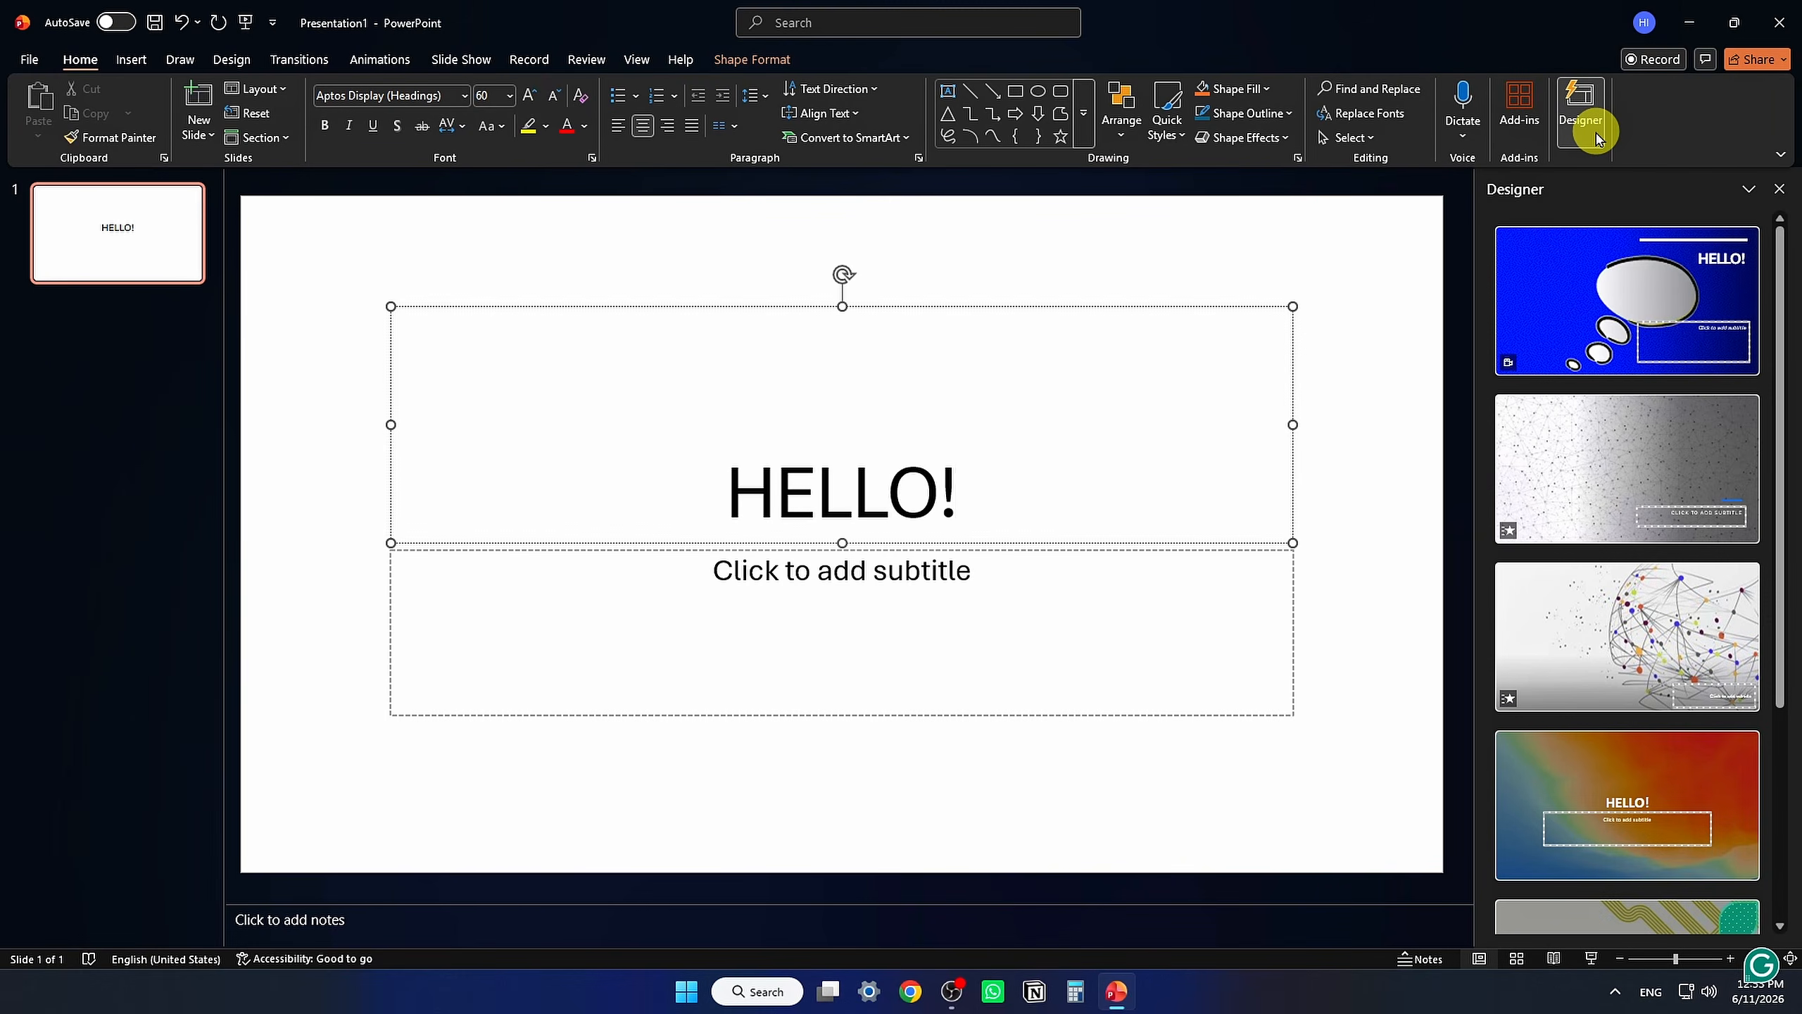
# Step: Apply the multicolor wave design idea from Designer to the HELLO! title slide
pyautogui.scroll(-5, 1644, 419)
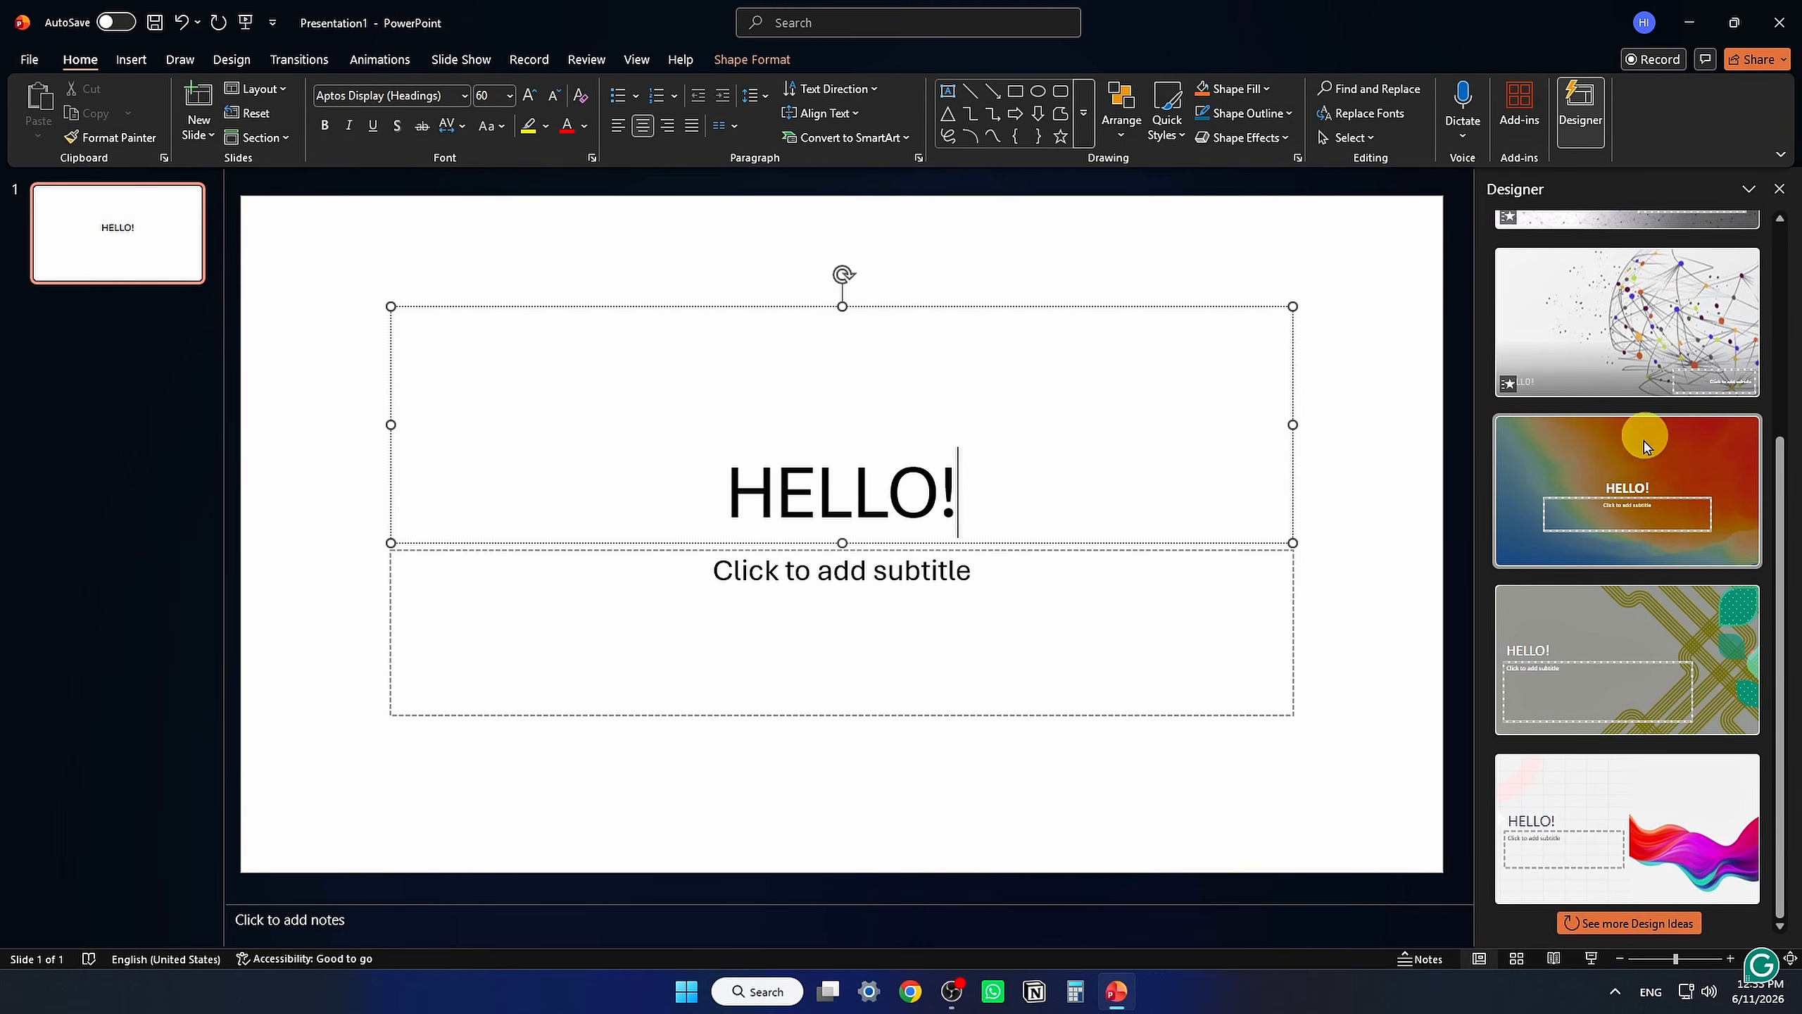
pyautogui.click(1664, 799)
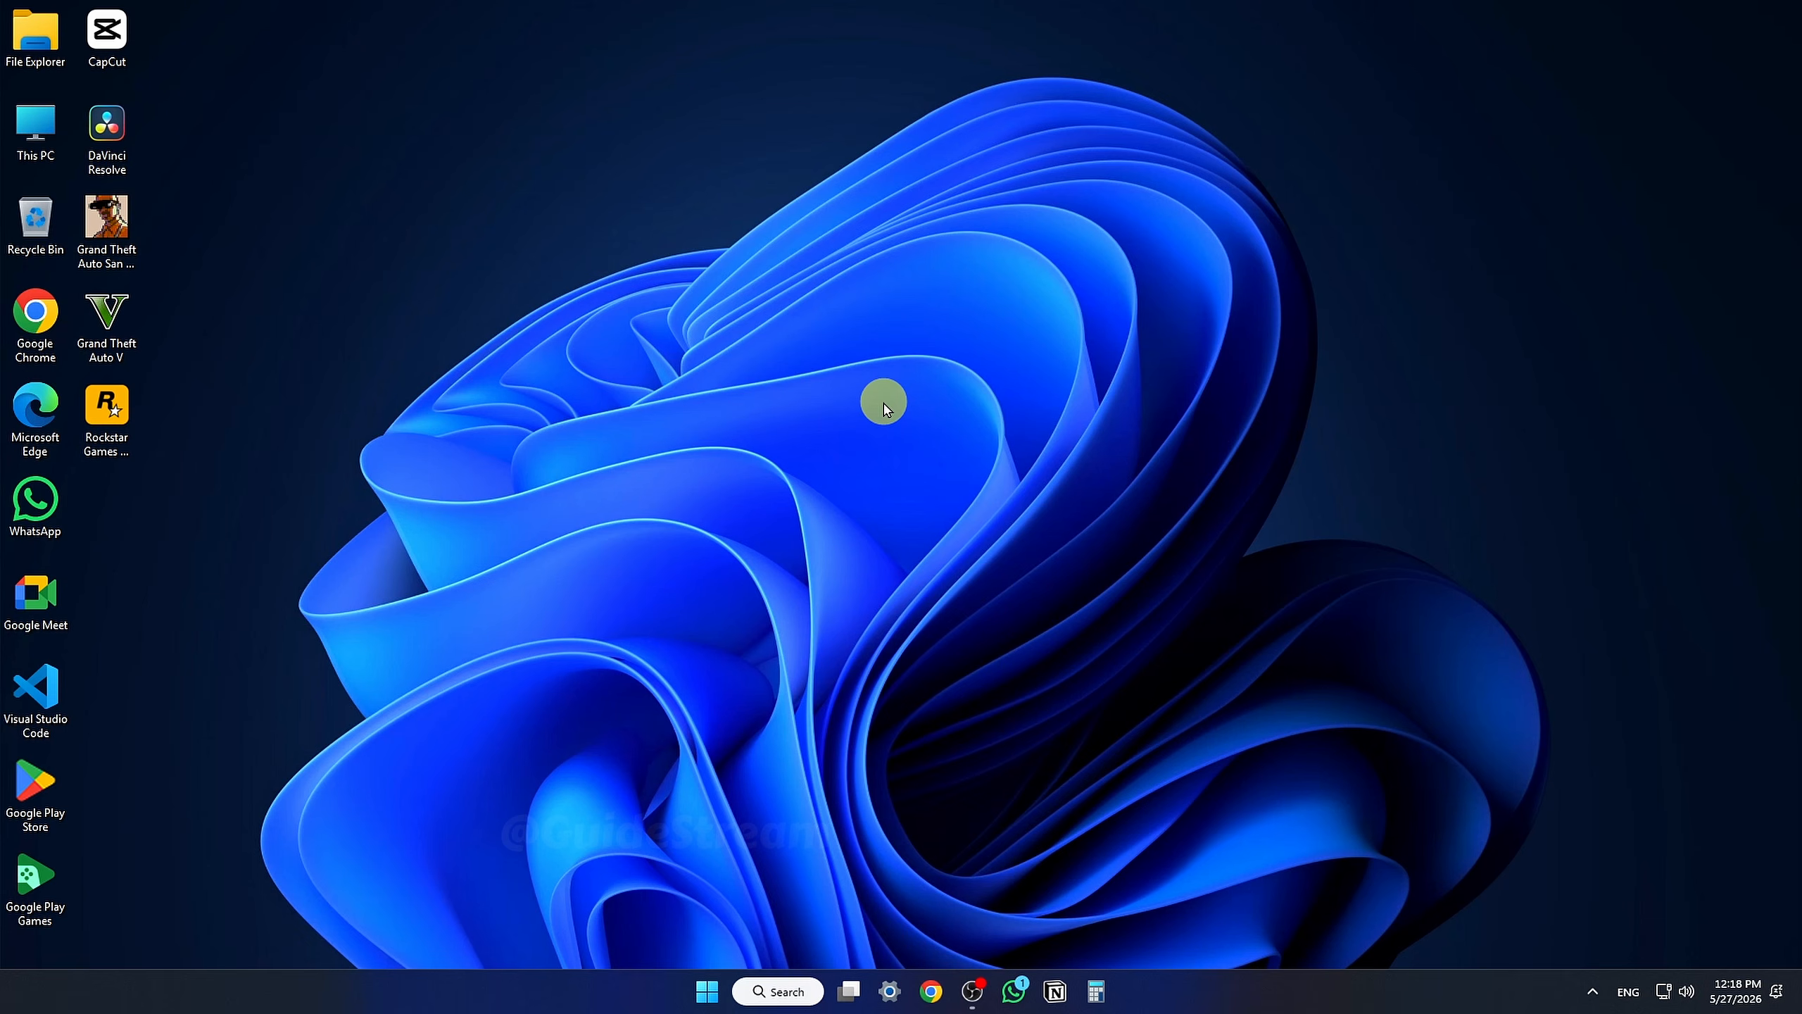
# Step: Search Windows for add or remove and open the Add or remove programs settings
pyautogui.click(795, 986)
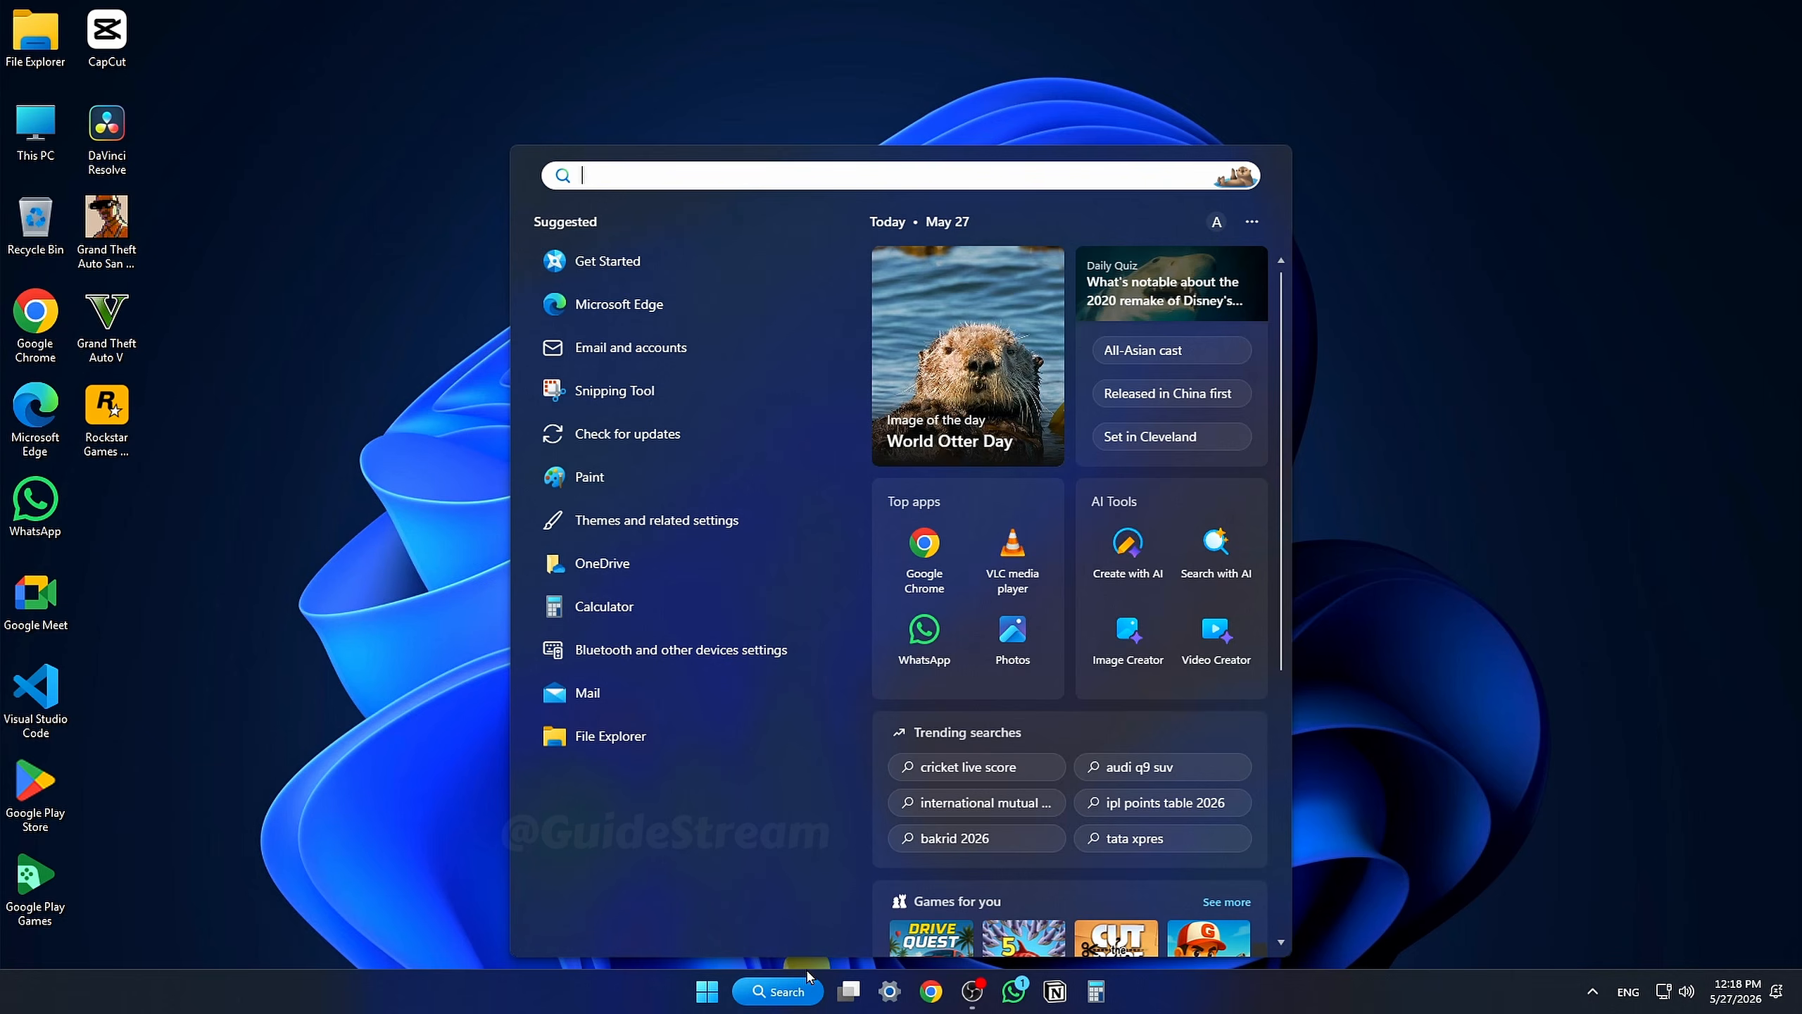
pyautogui.write('add or remove')
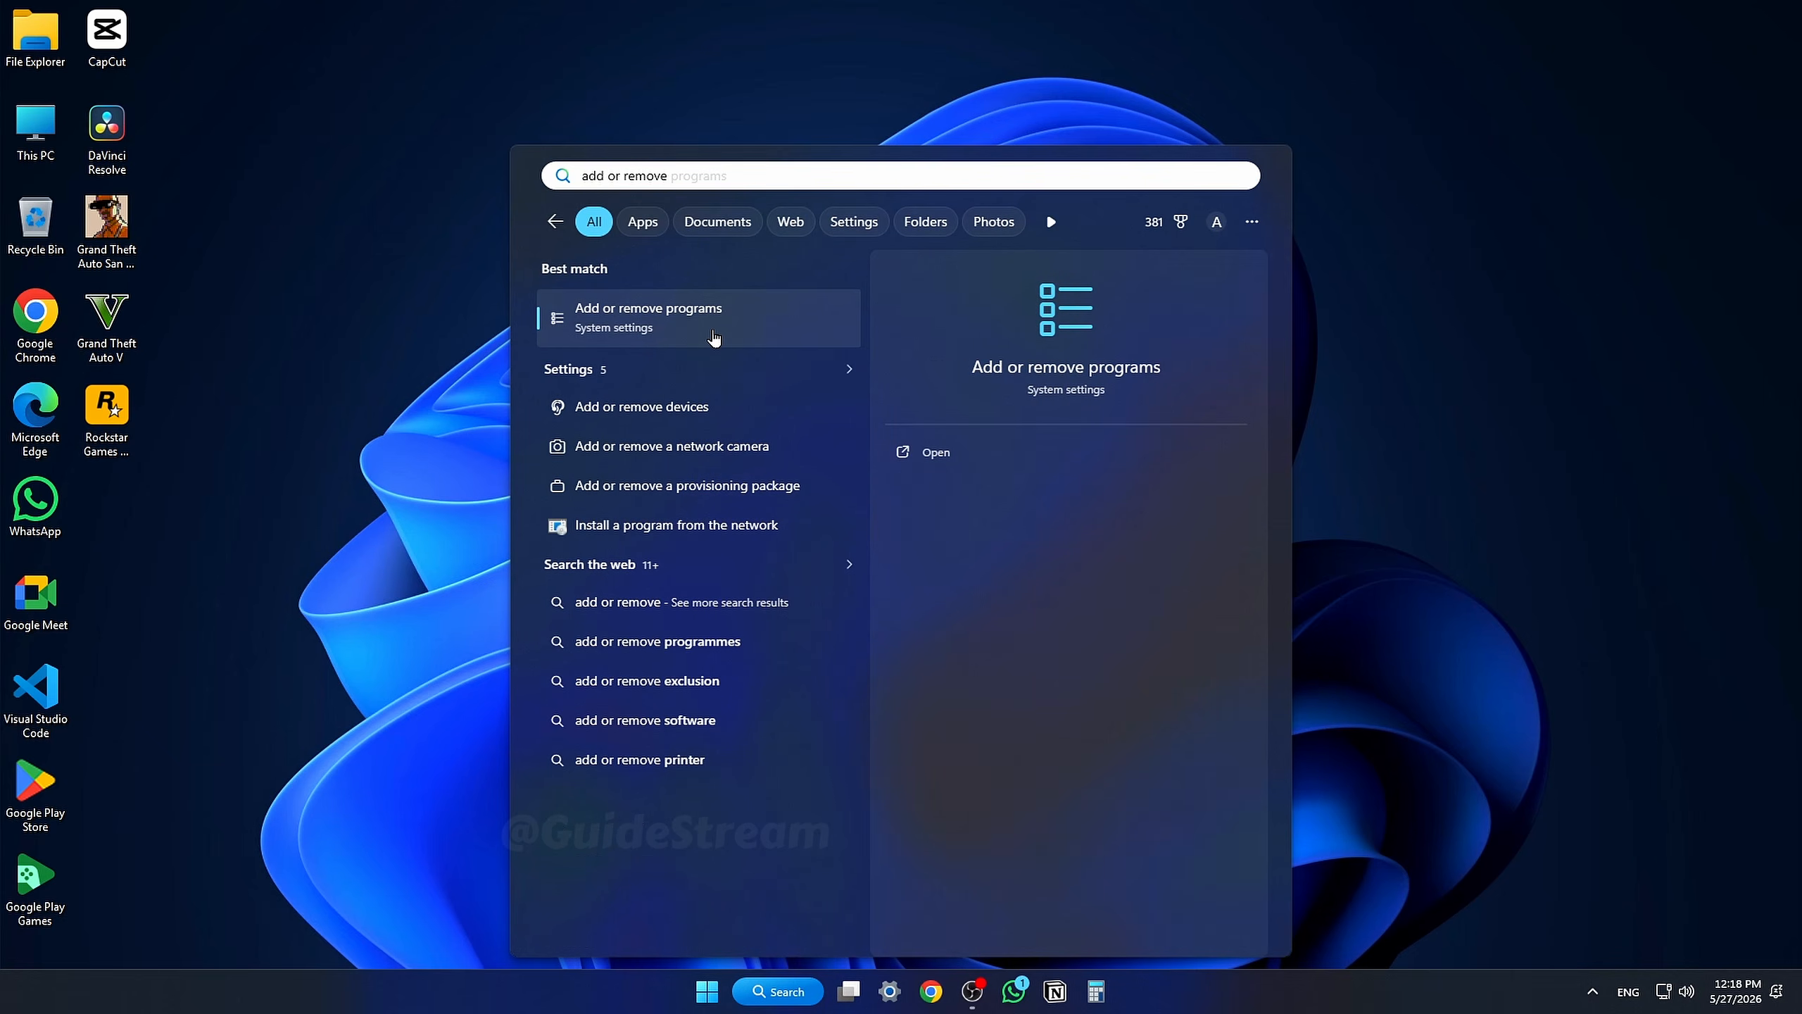
pyautogui.click(713, 338)
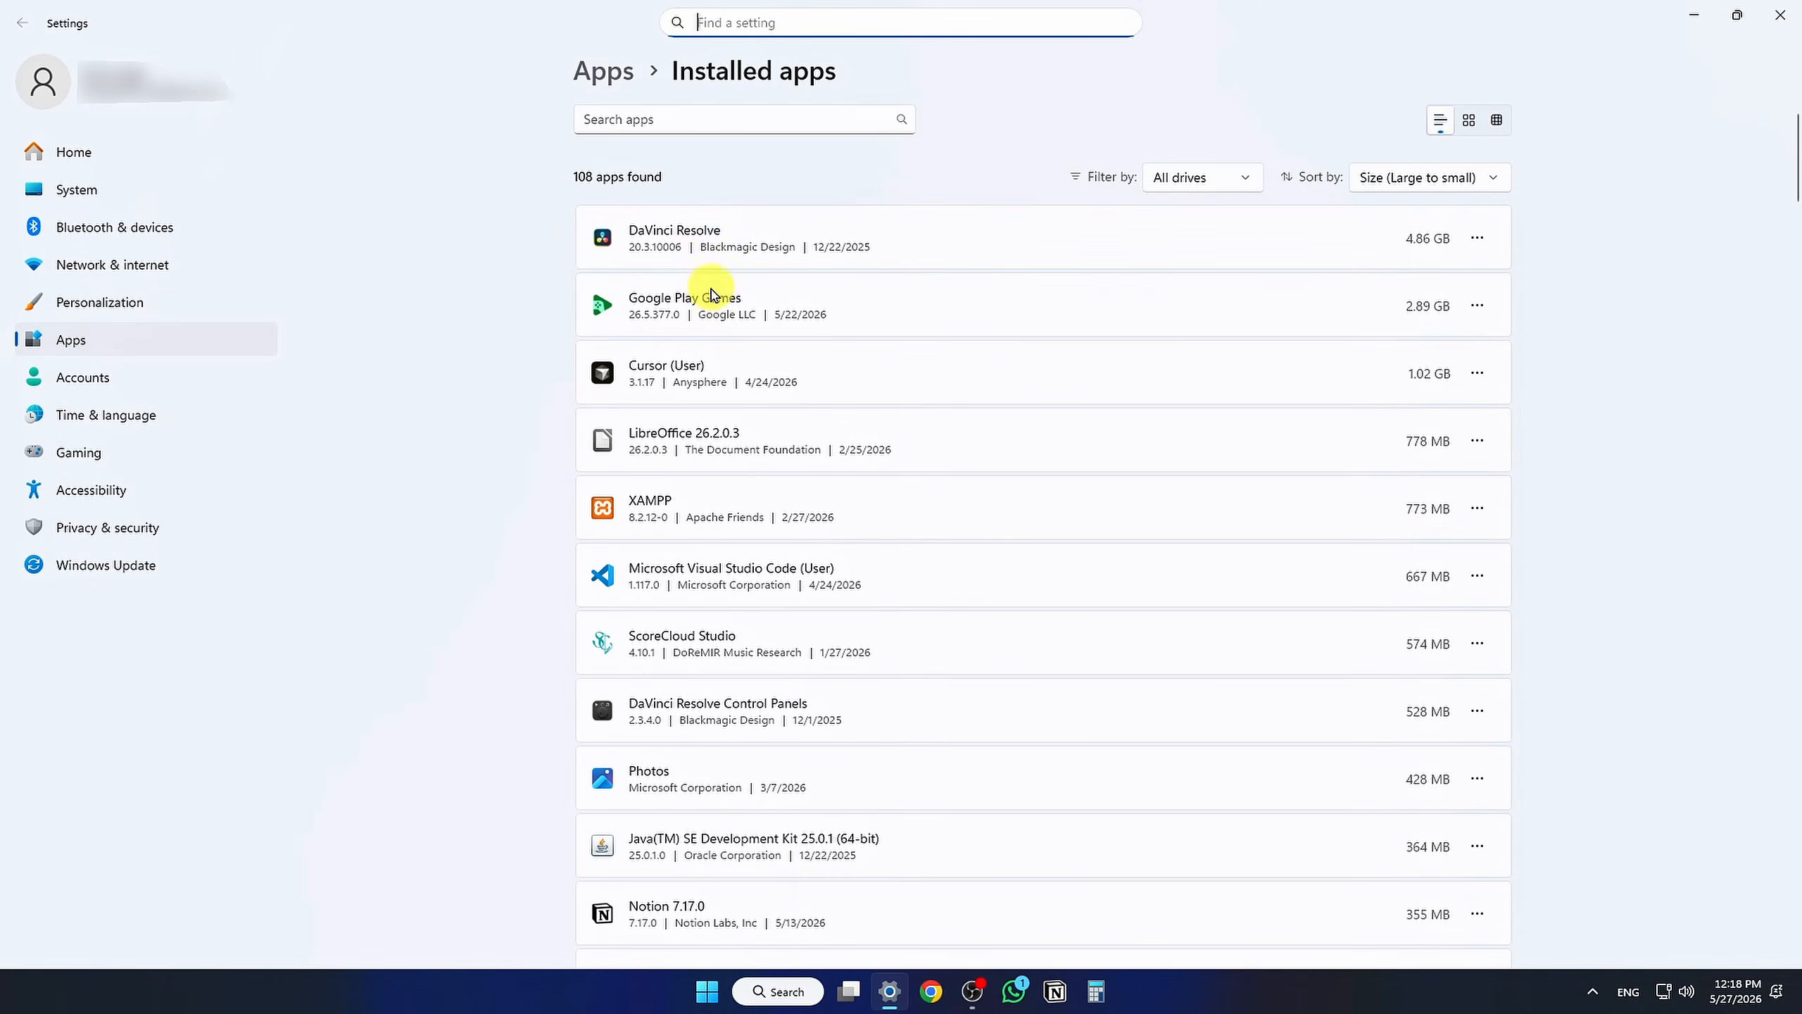
# Step: Search the installed apps for Microsoft Office, then close Settings
pyautogui.click(708, 111)
pyautogui.write('Microsoft ')
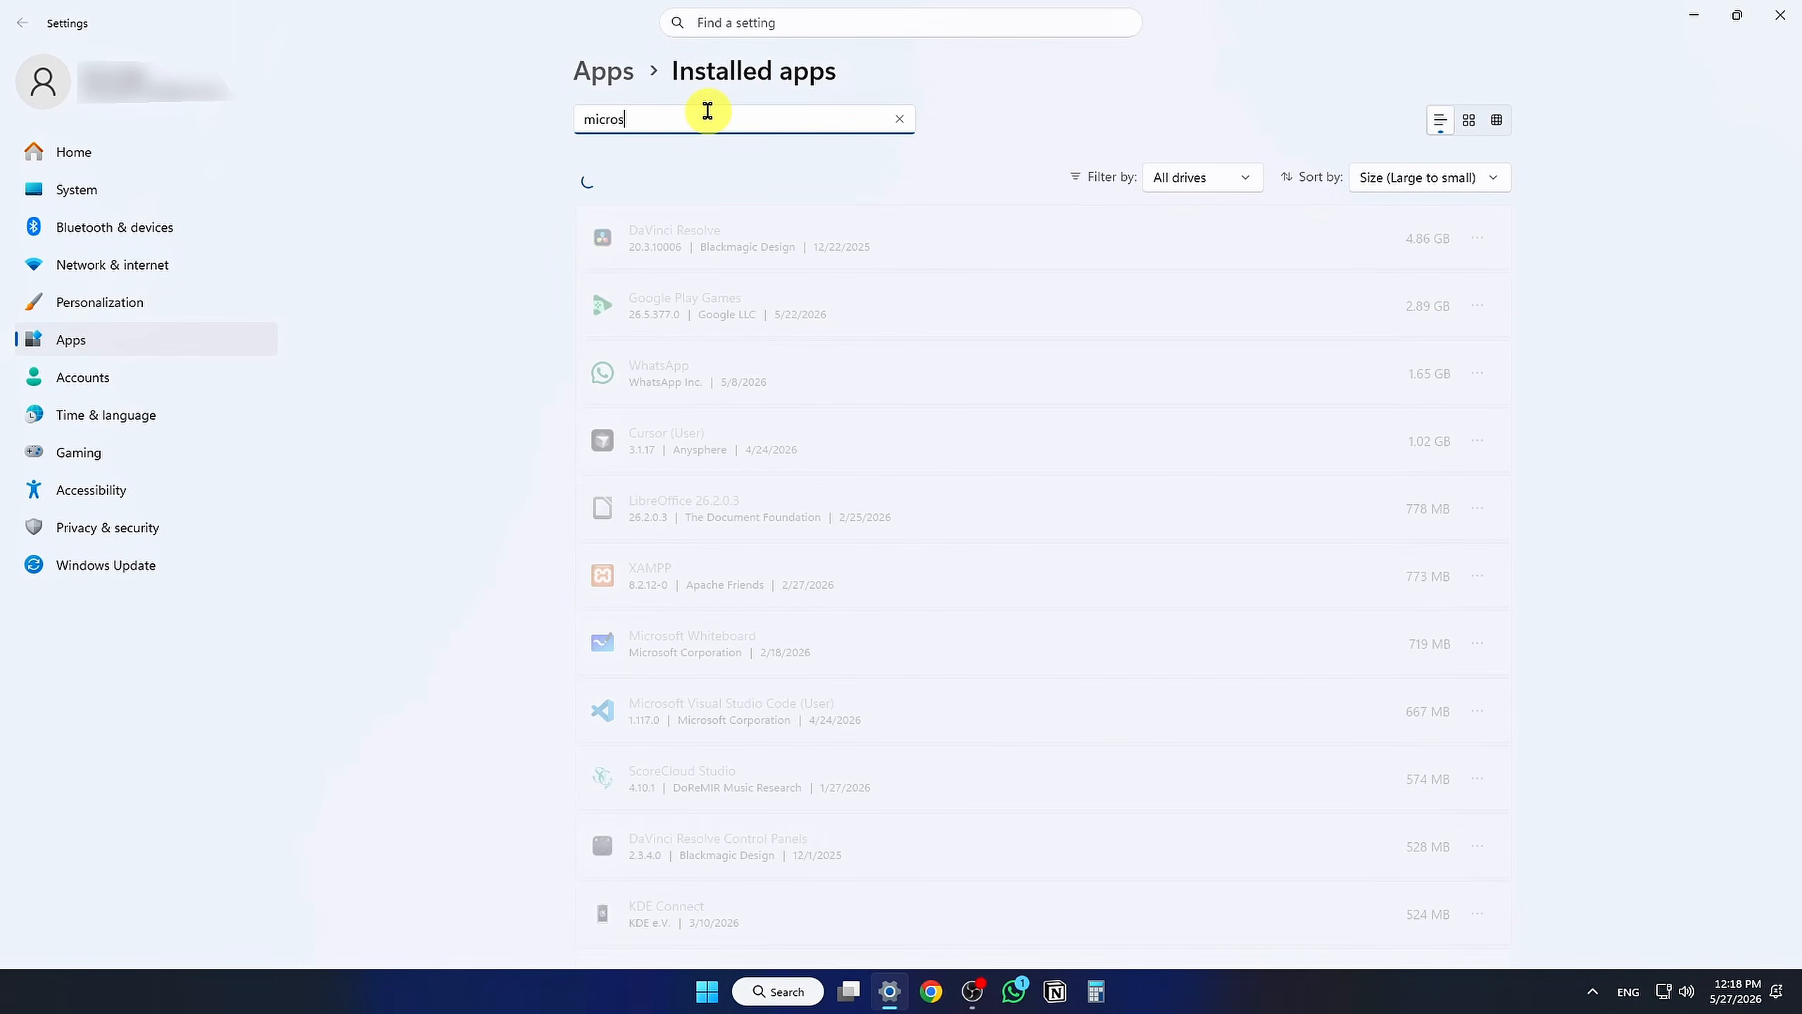
pyautogui.write('off')
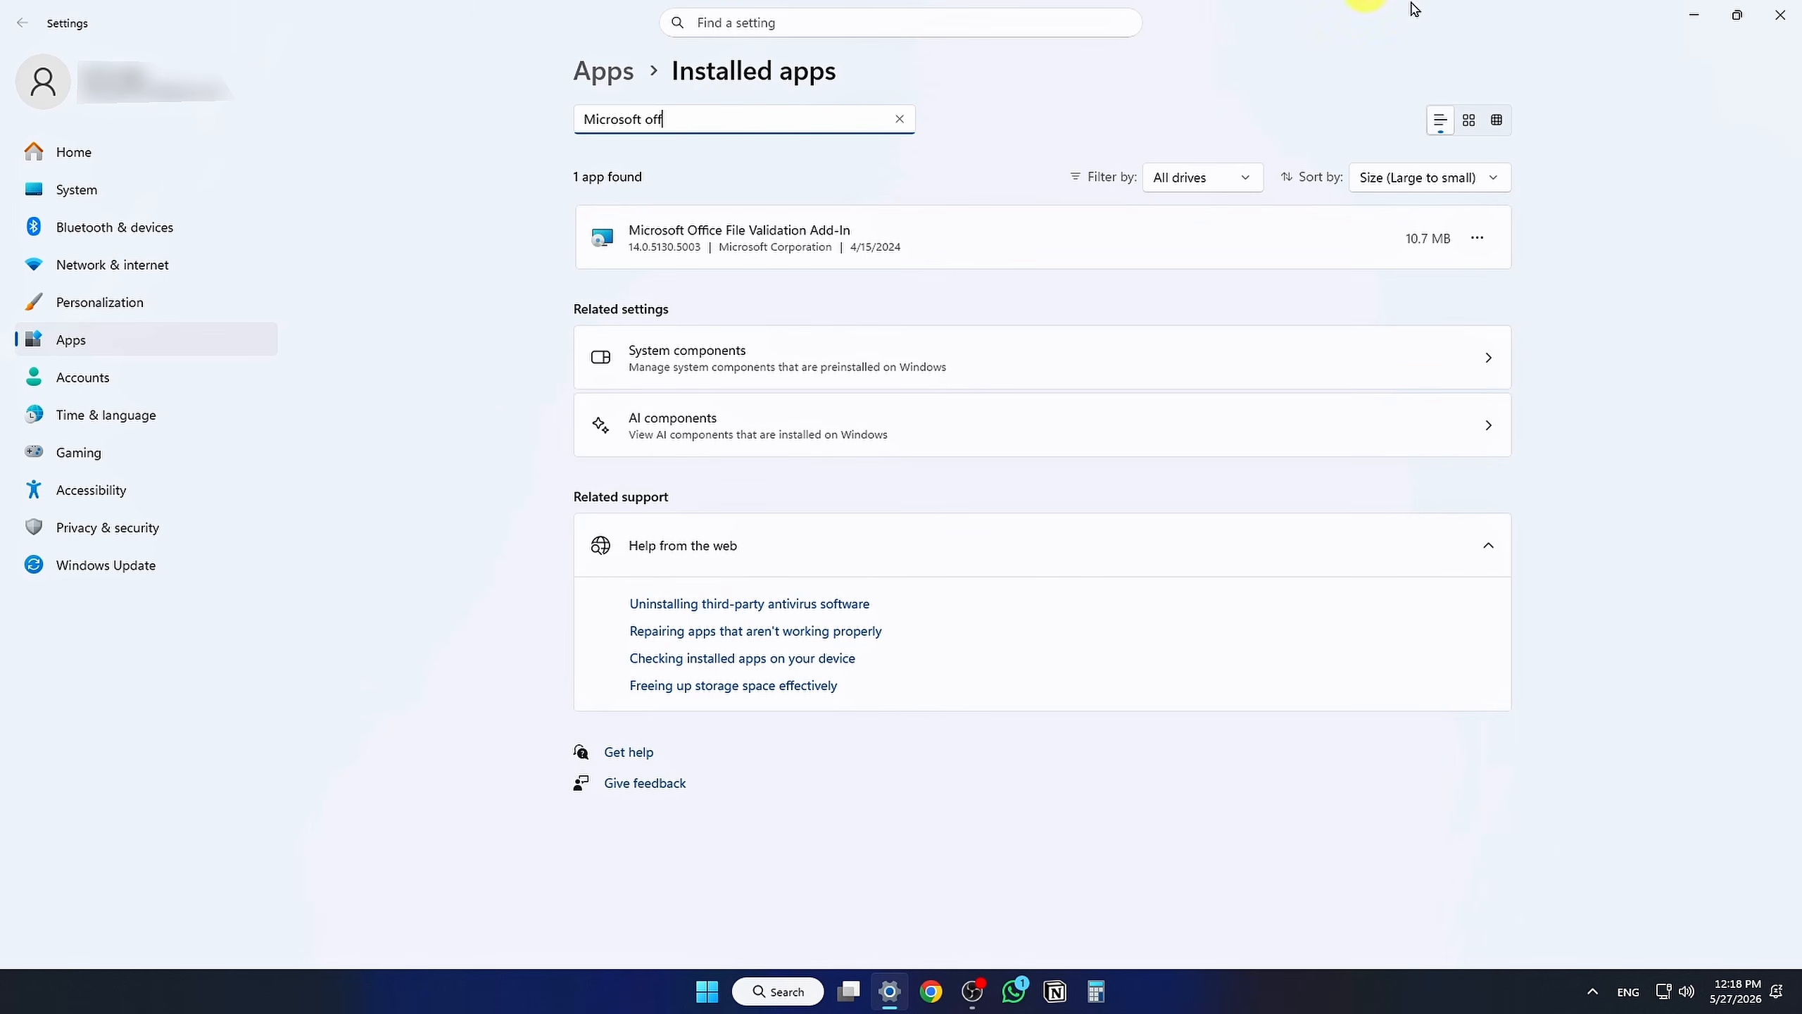
pyautogui.click(1780, 15)
# Step: Open Chrome and go to config.office.com
pyautogui.click(931, 991)
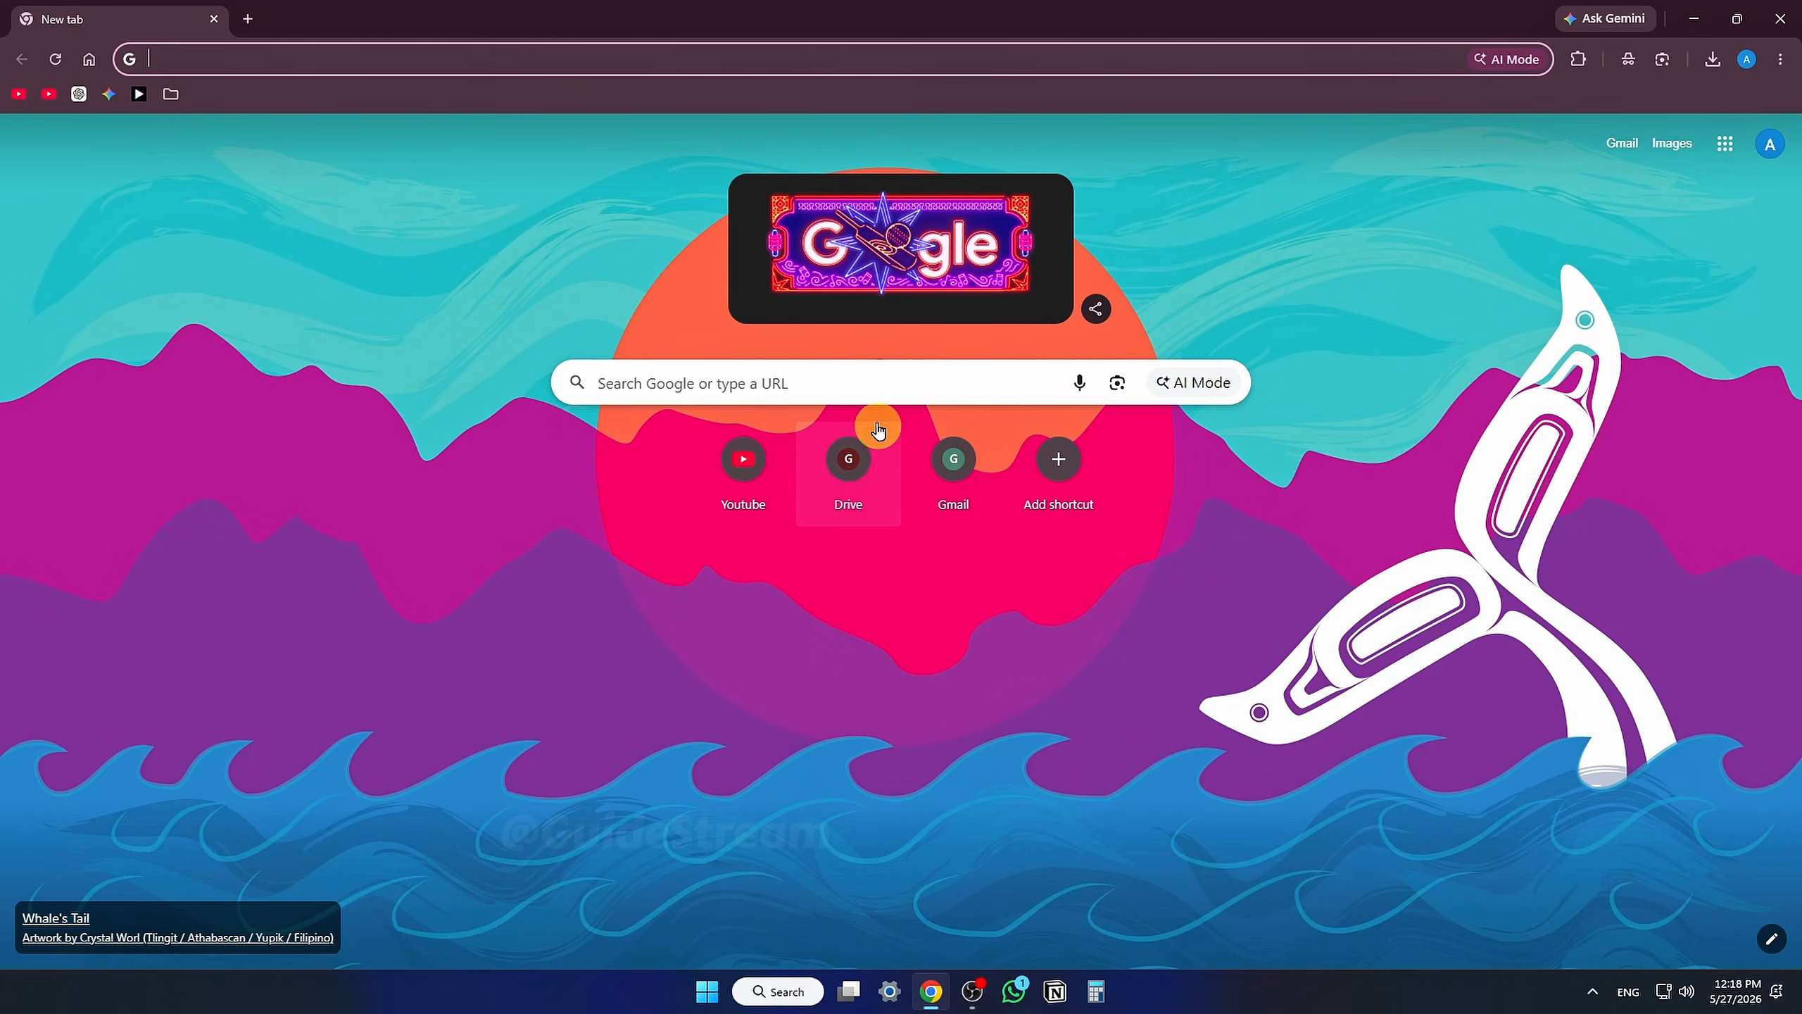
pyautogui.click(884, 387)
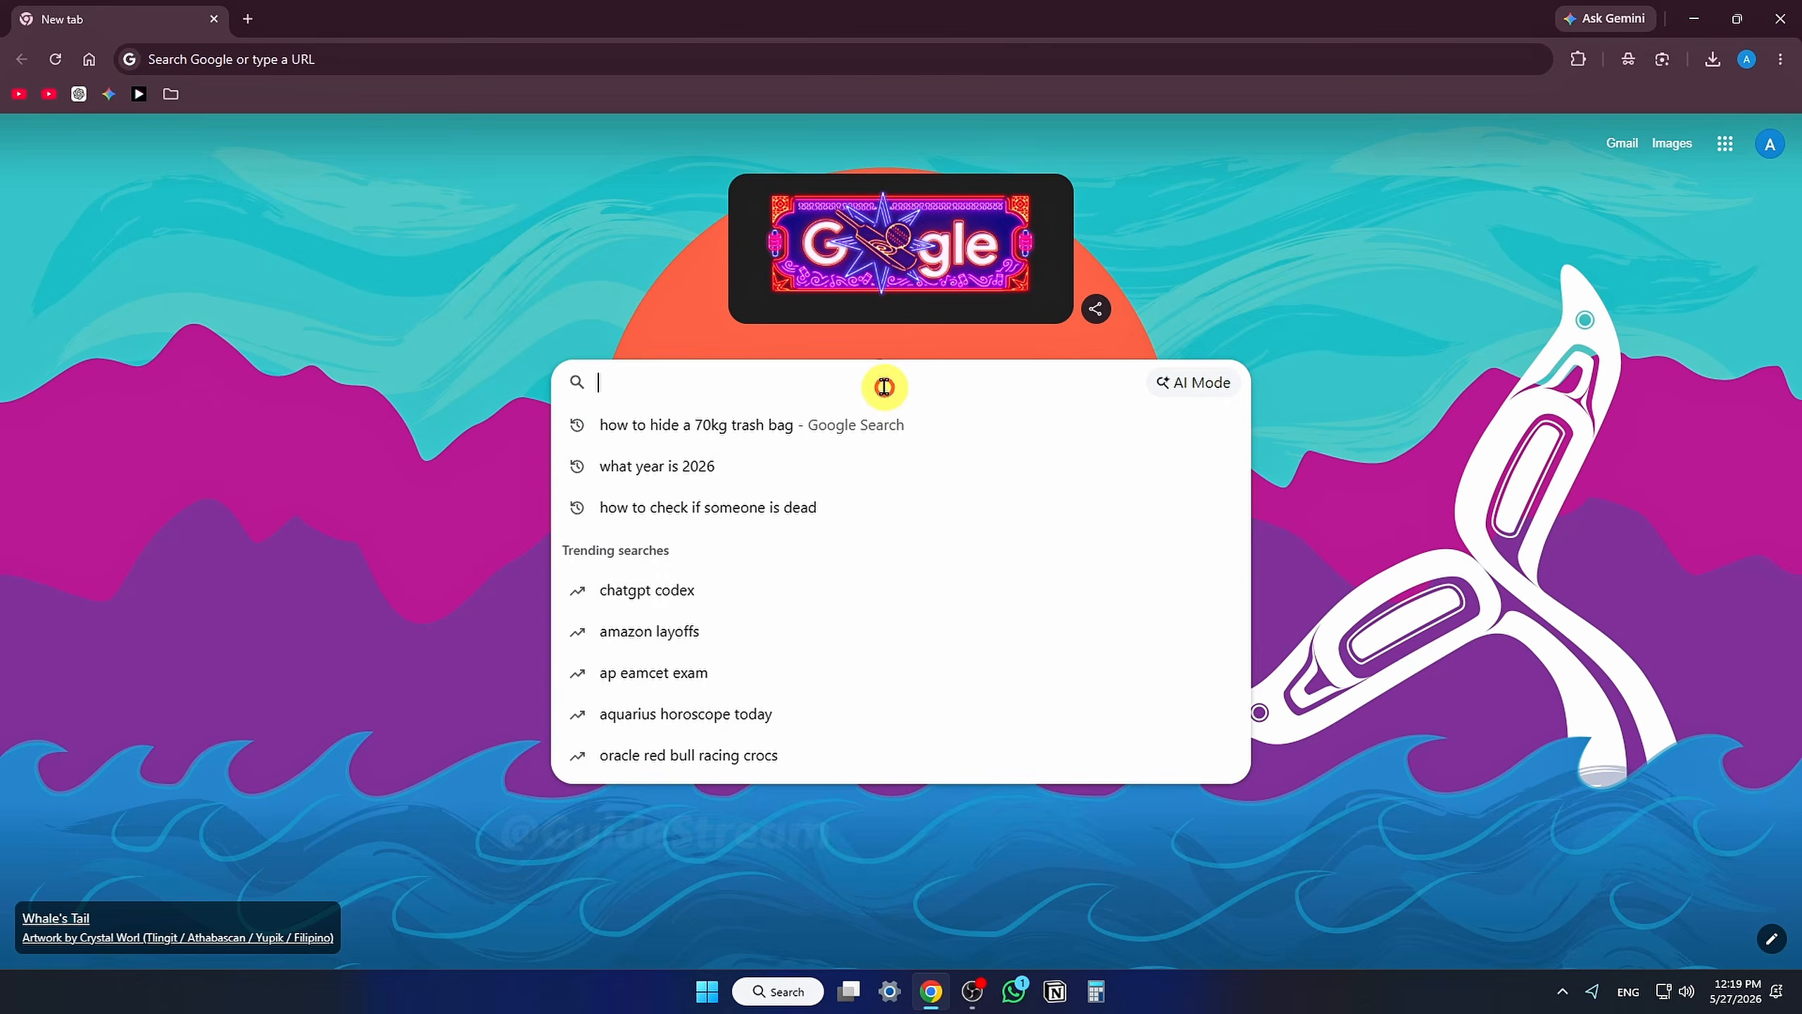
pyautogui.write('config.office')
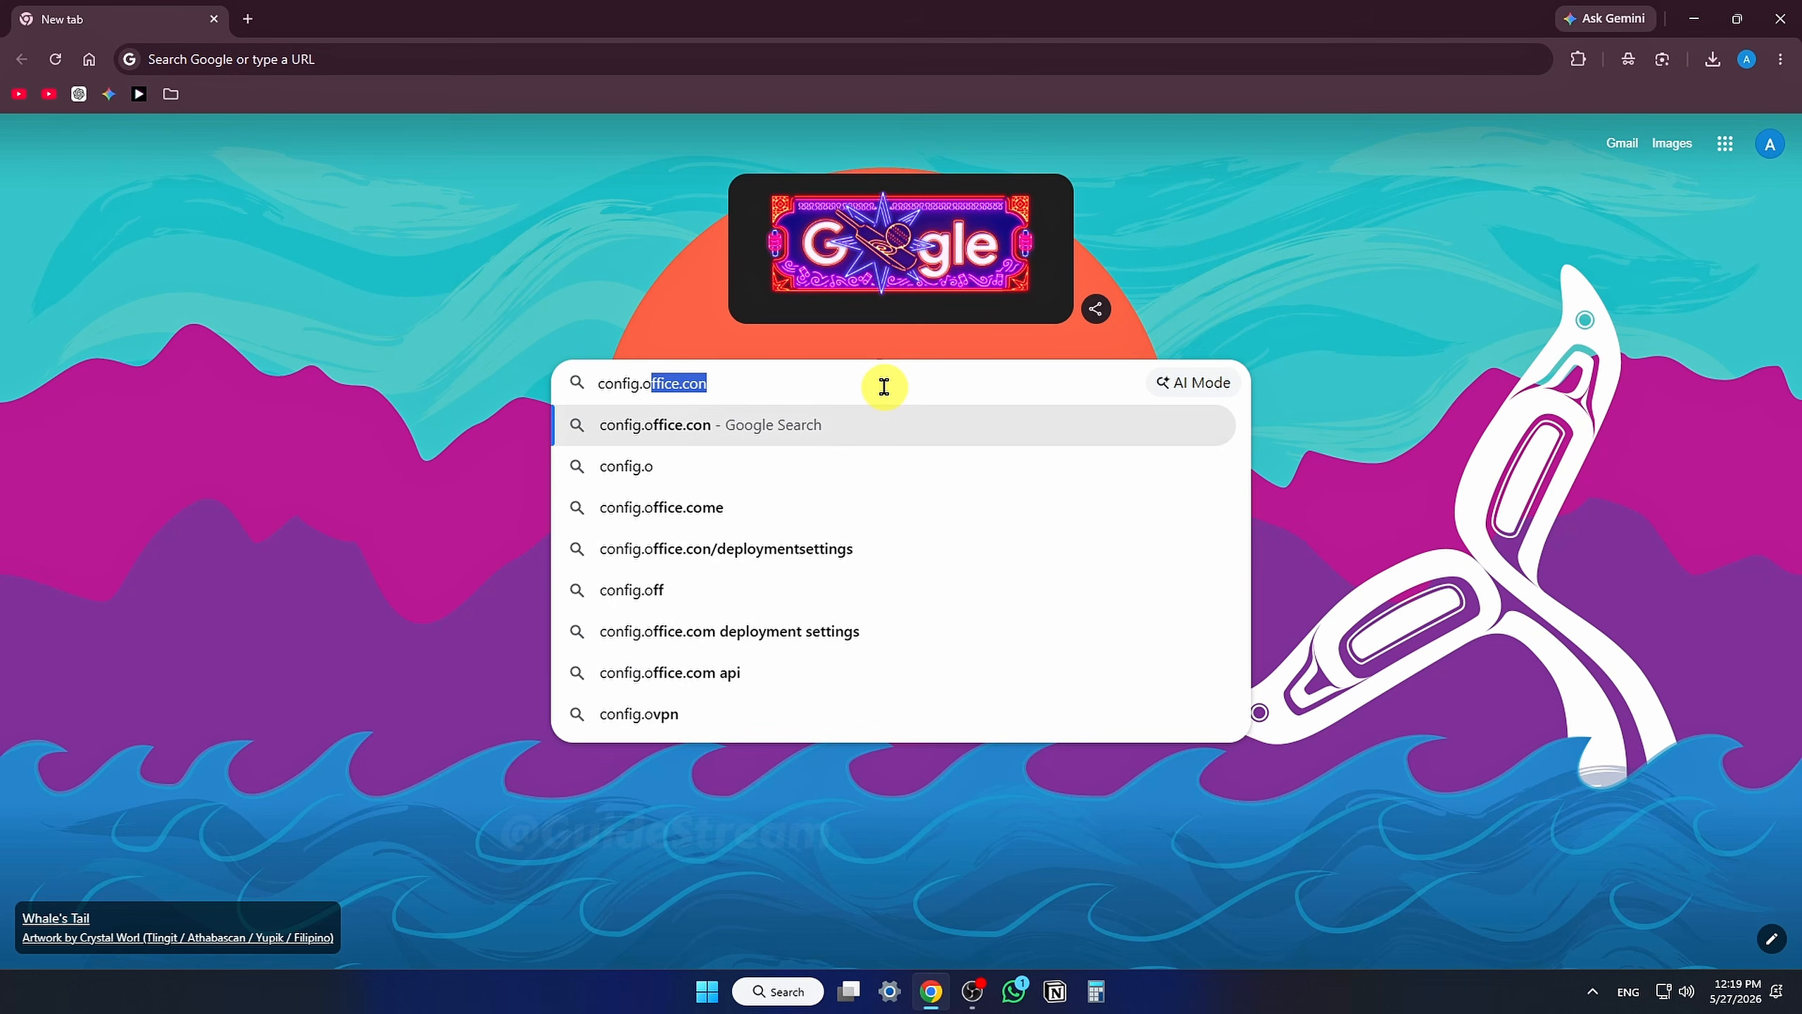
pyautogui.write('.com')
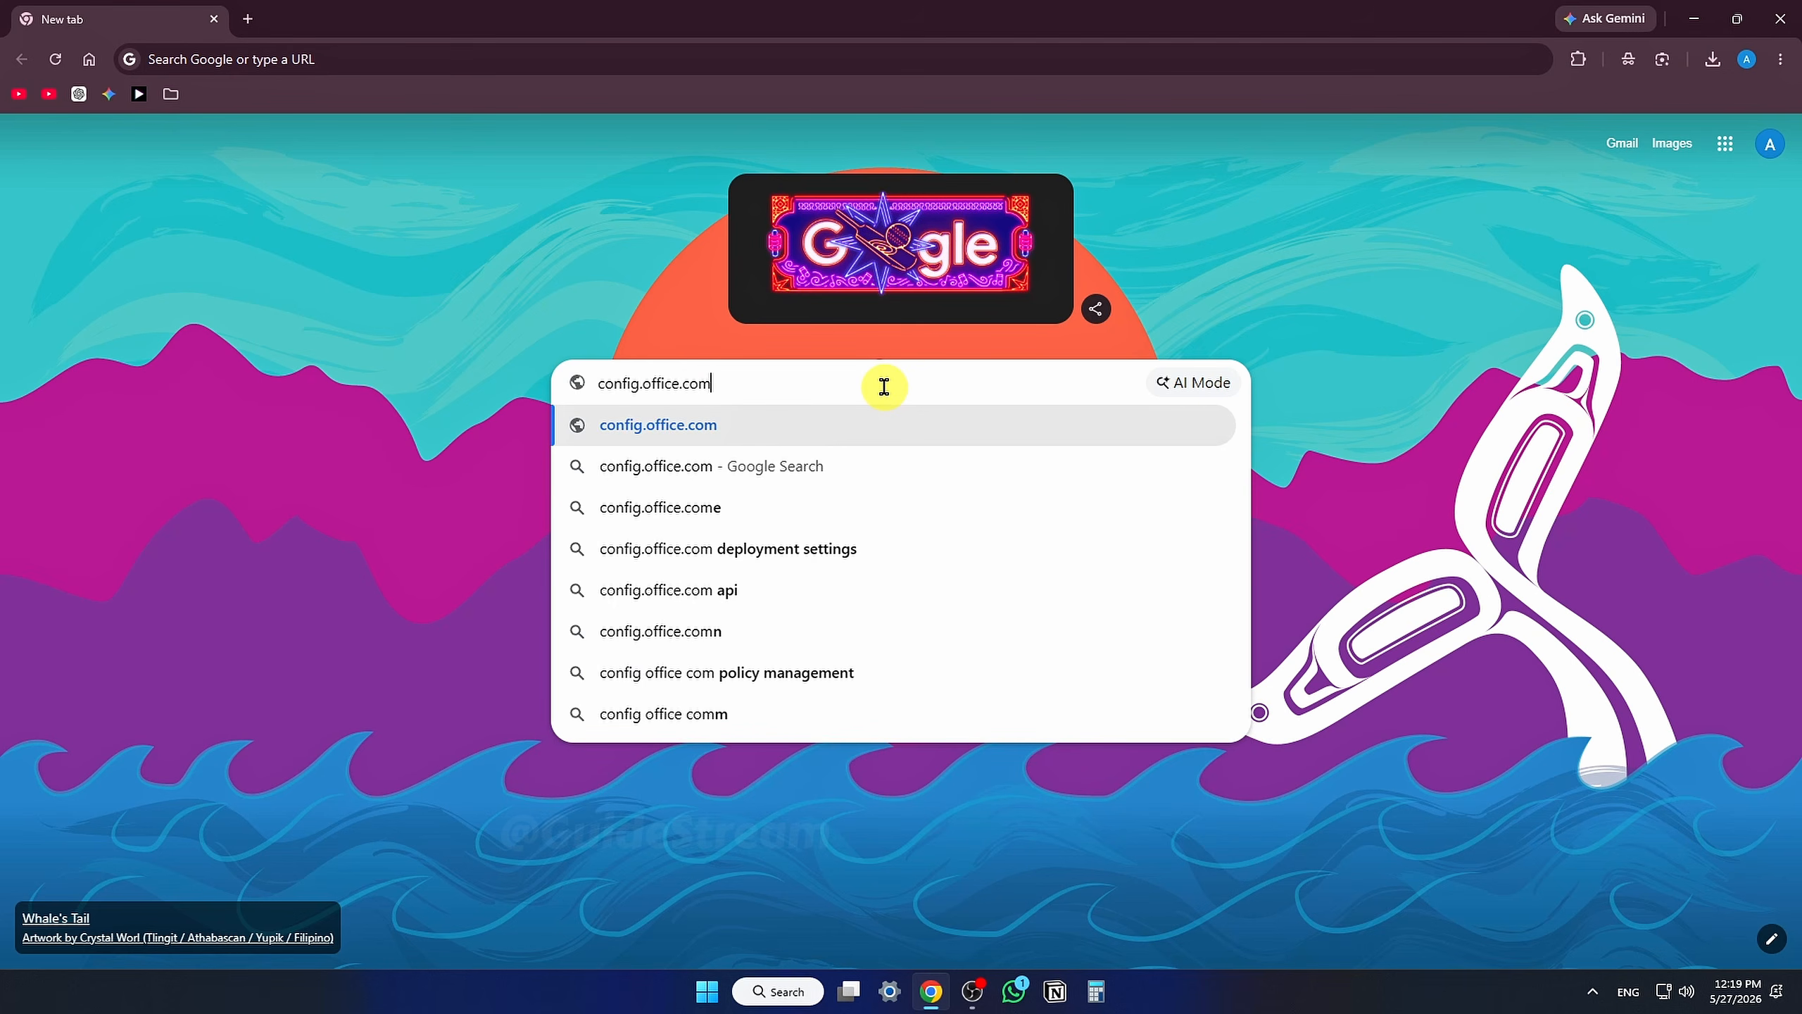
pyautogui.press('Return')
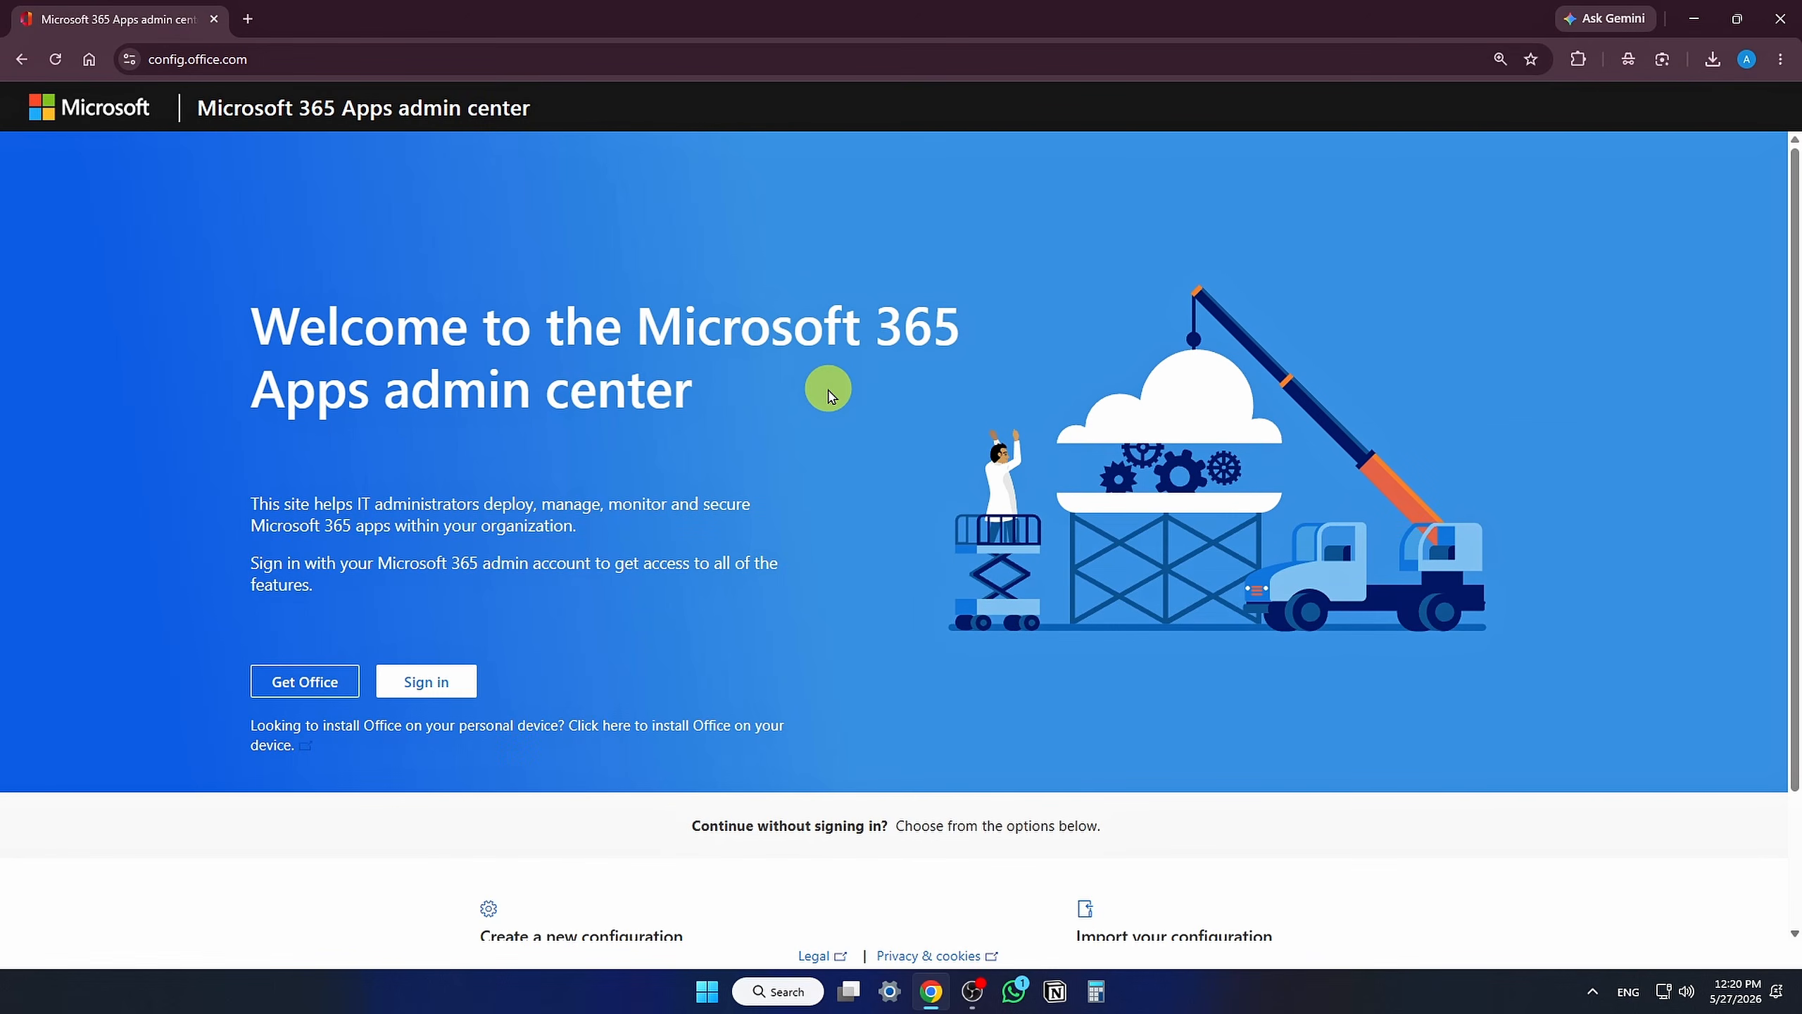
# Step: Create a new configuration and choose Office LTSC Professional Plus 2024 - Volume License as the Office suite
pyautogui.scroll(-2, 828, 395)
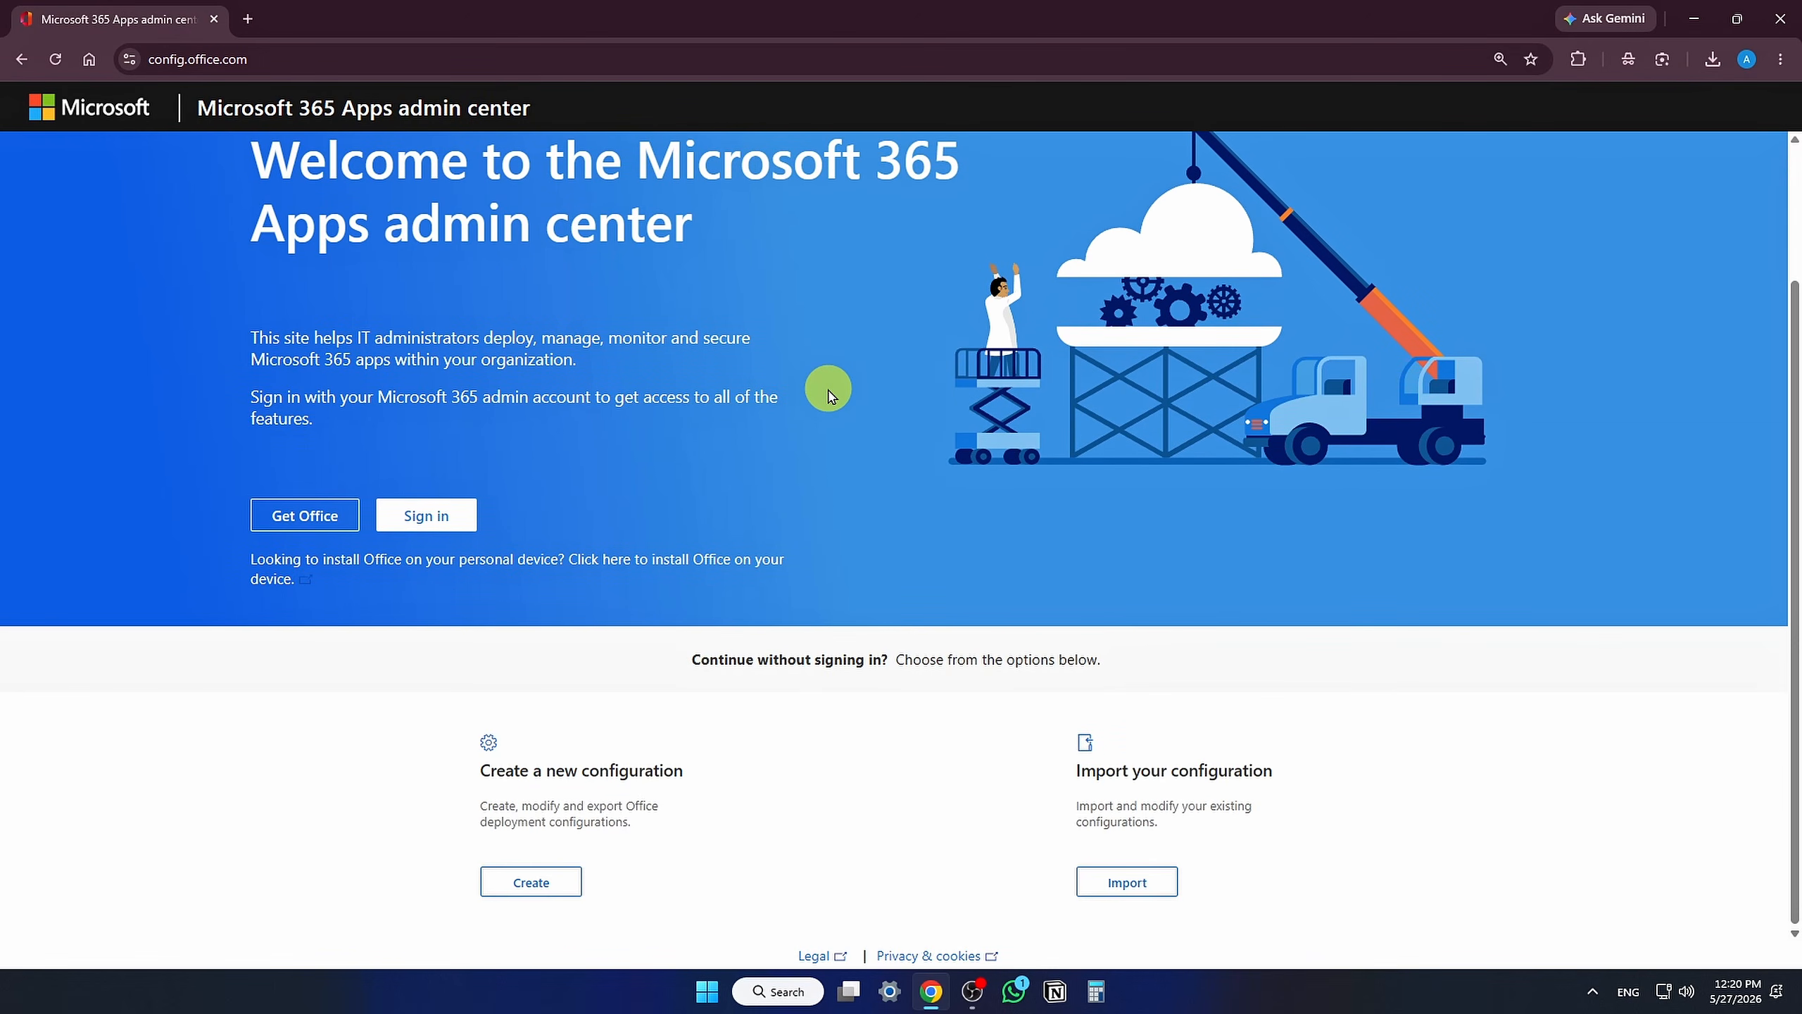
pyautogui.click(546, 890)
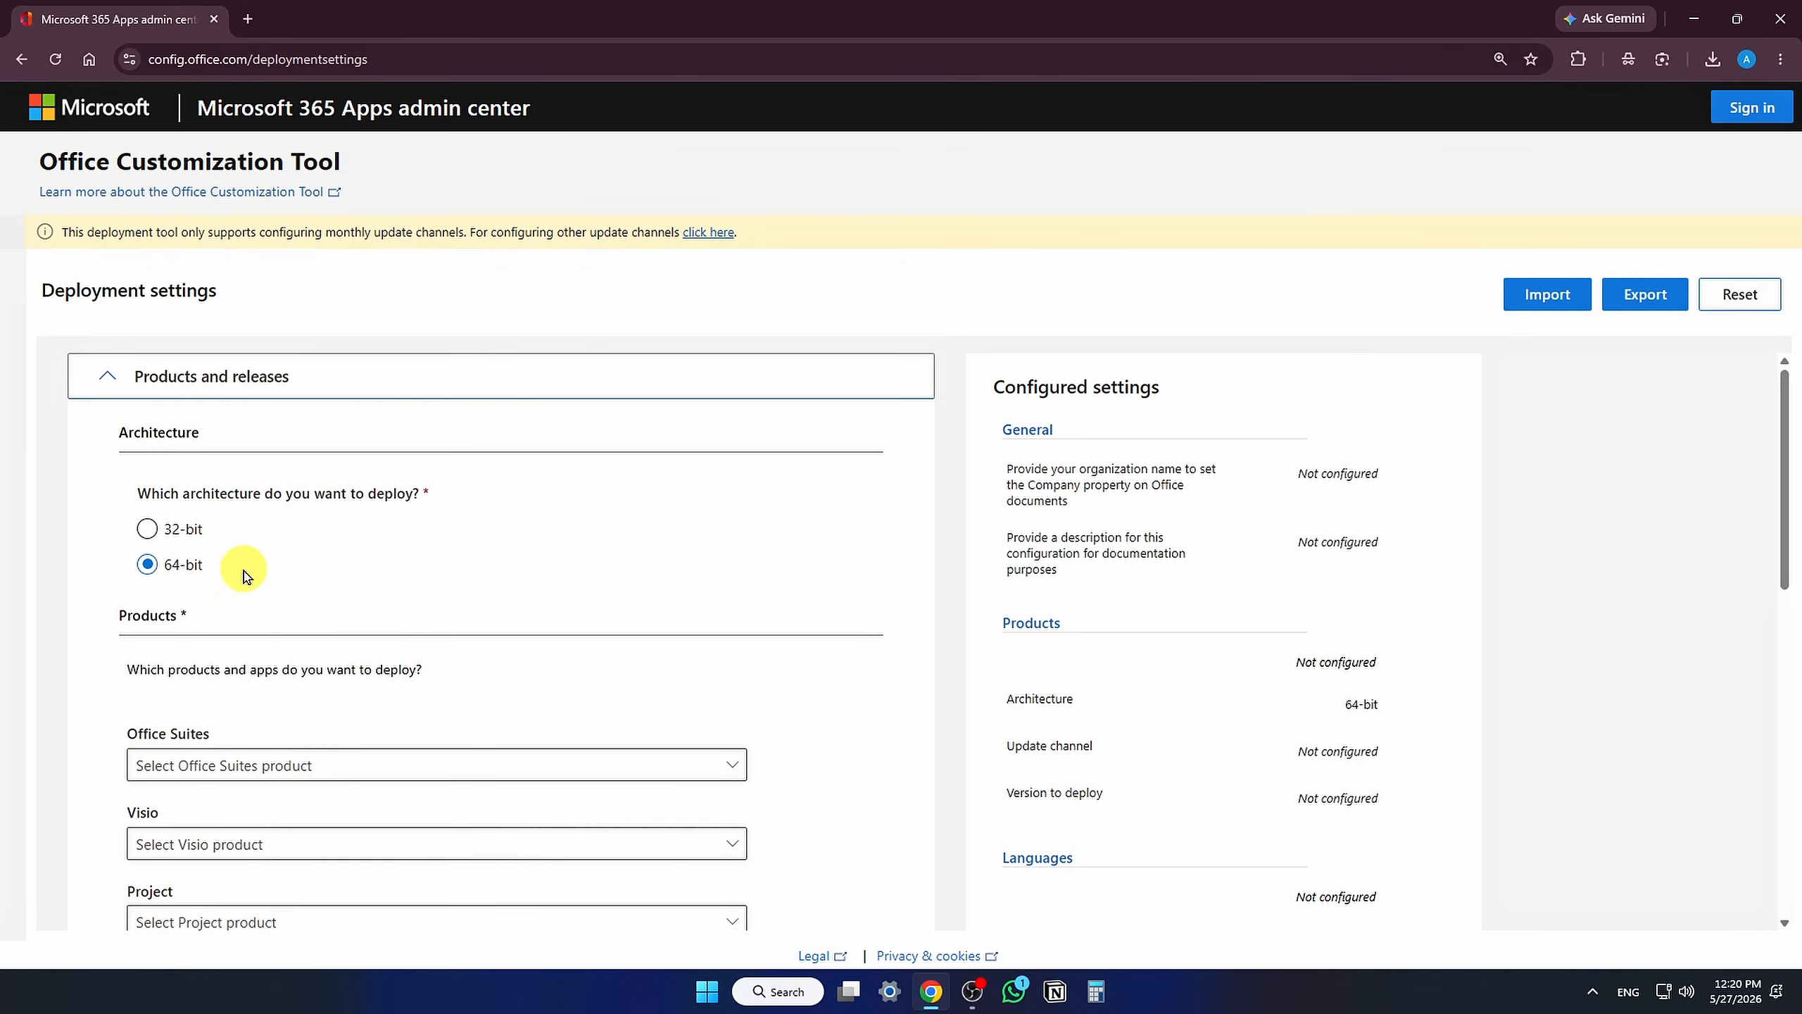
pyautogui.scroll(-4, 242, 568)
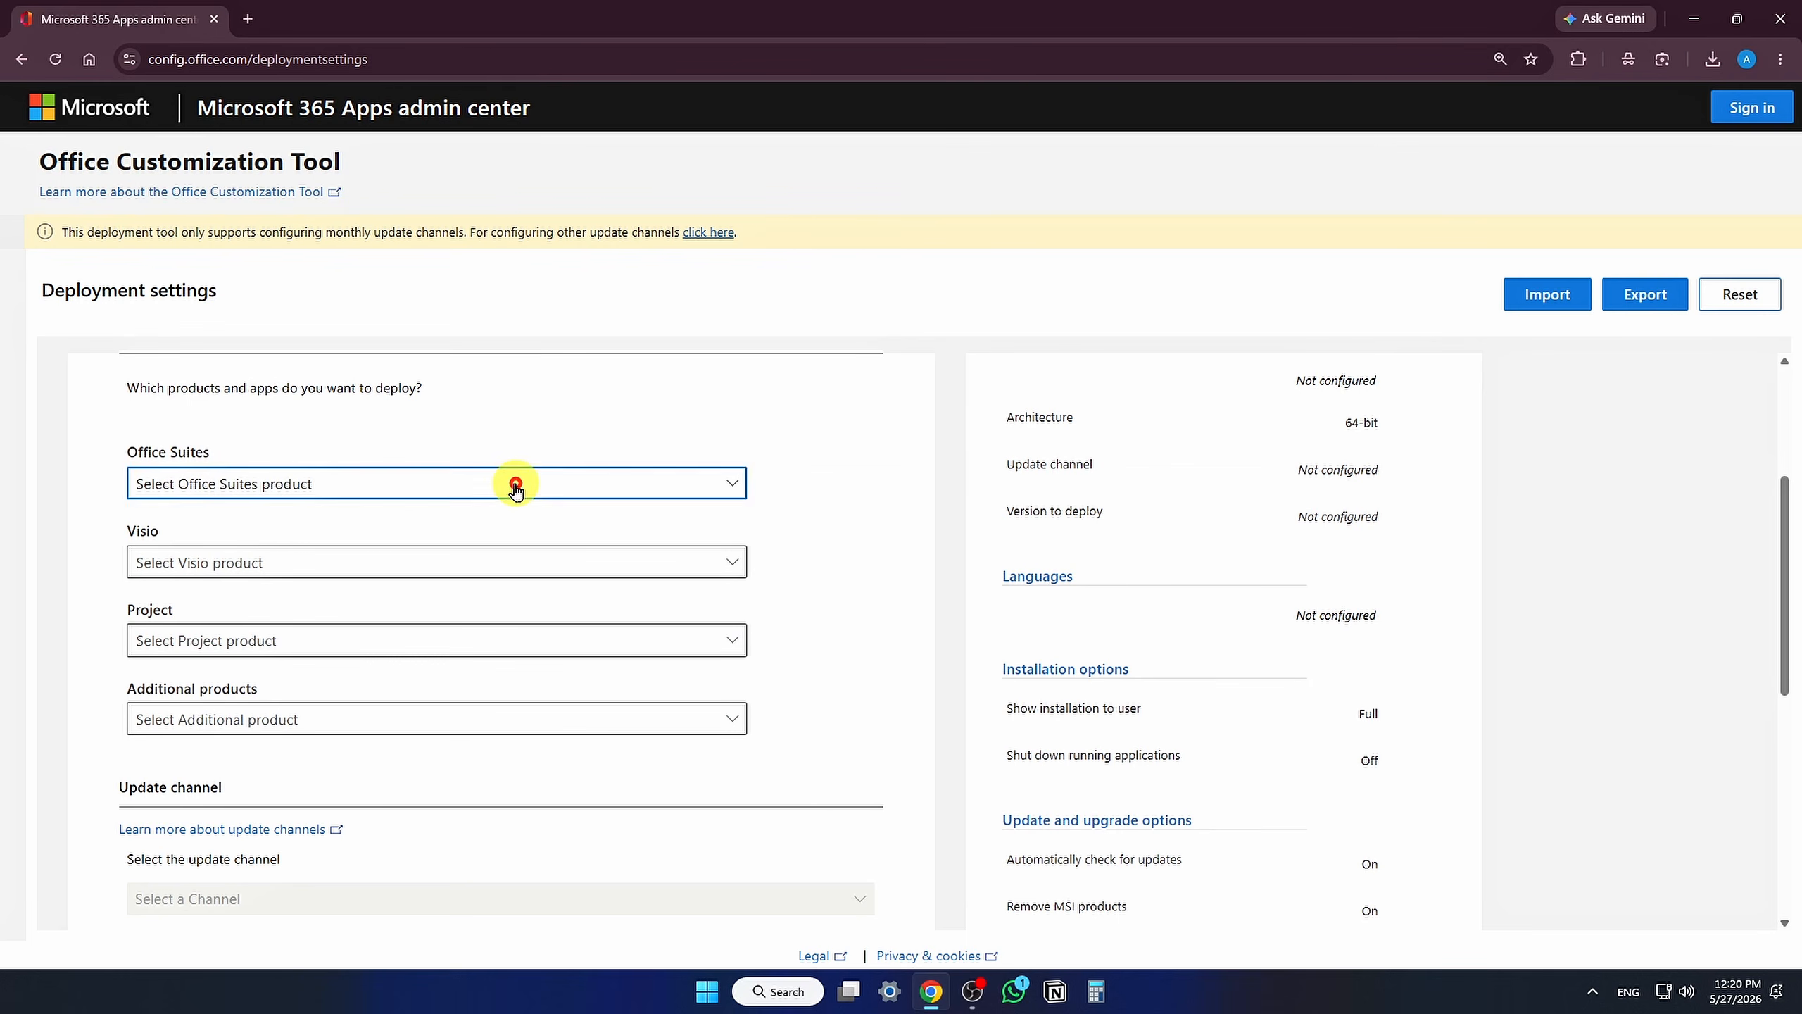
pyautogui.click(516, 489)
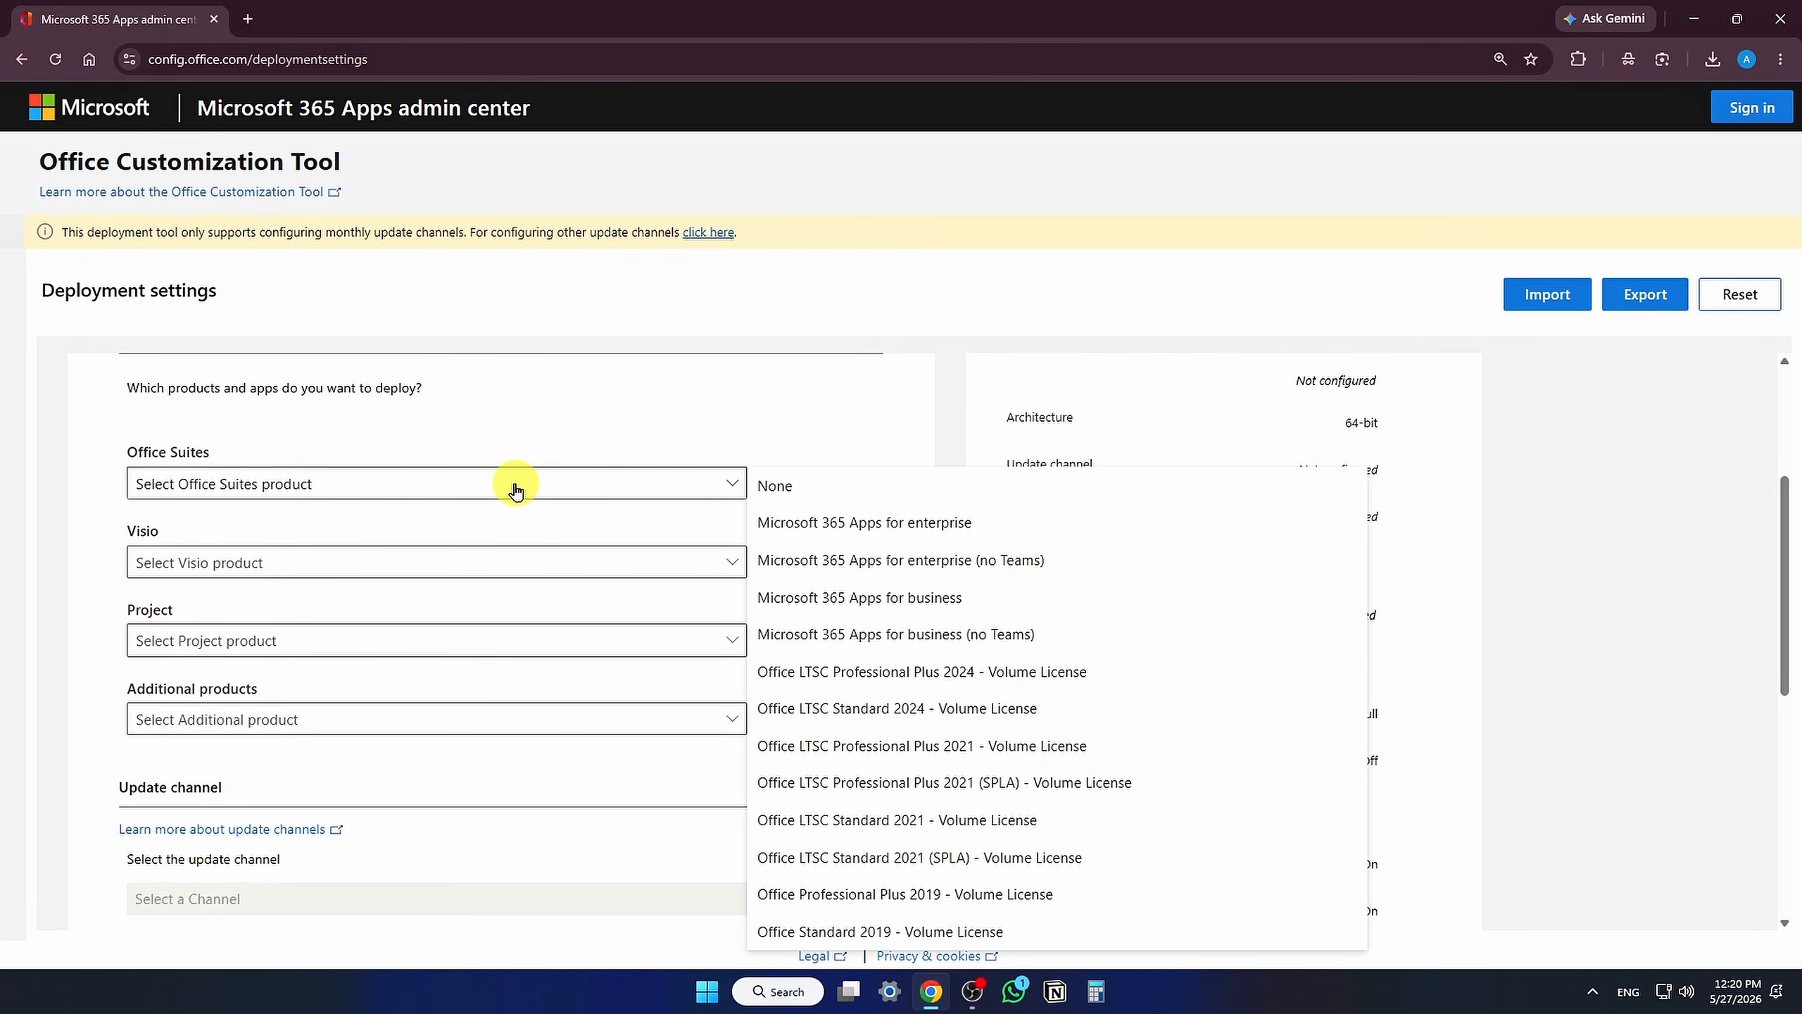
pyautogui.click(1155, 670)
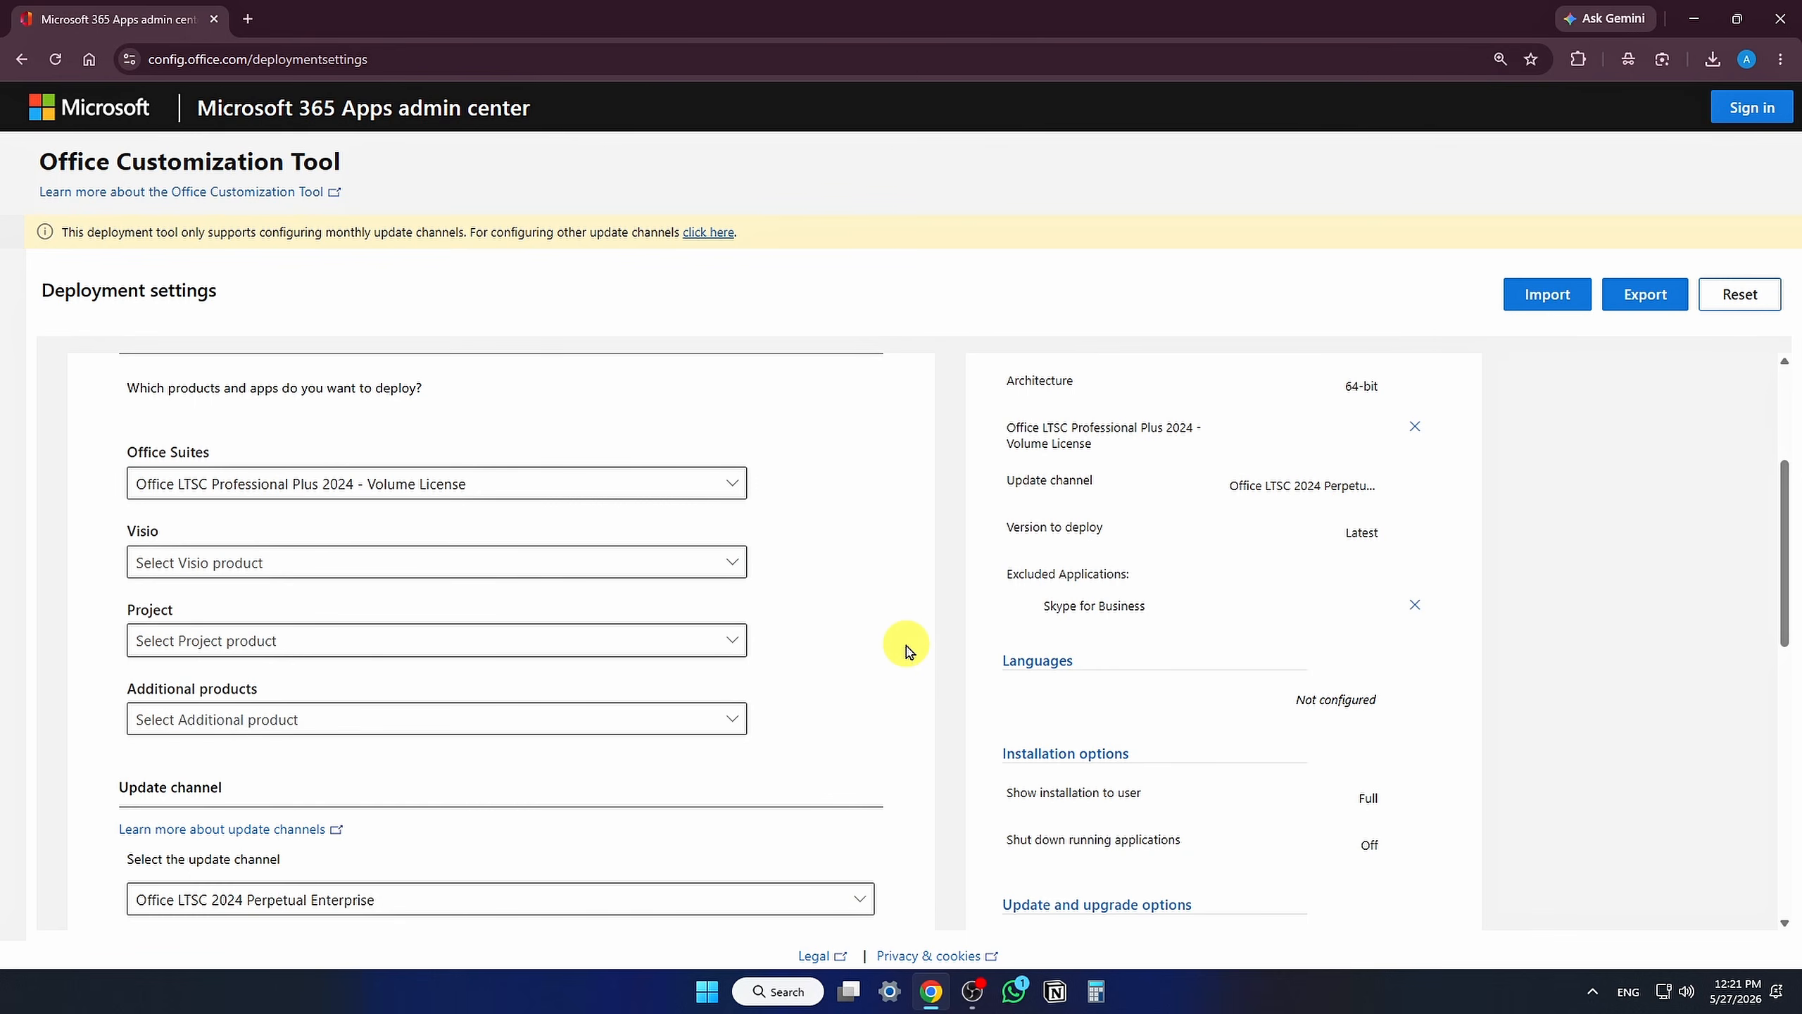
# Step: Exclude Access, OneNote, Outlook (classic), Publisher and OneDrive Desktop, keeping Excel, PowerPoint and Word
pyautogui.scroll(-8, 906, 643)
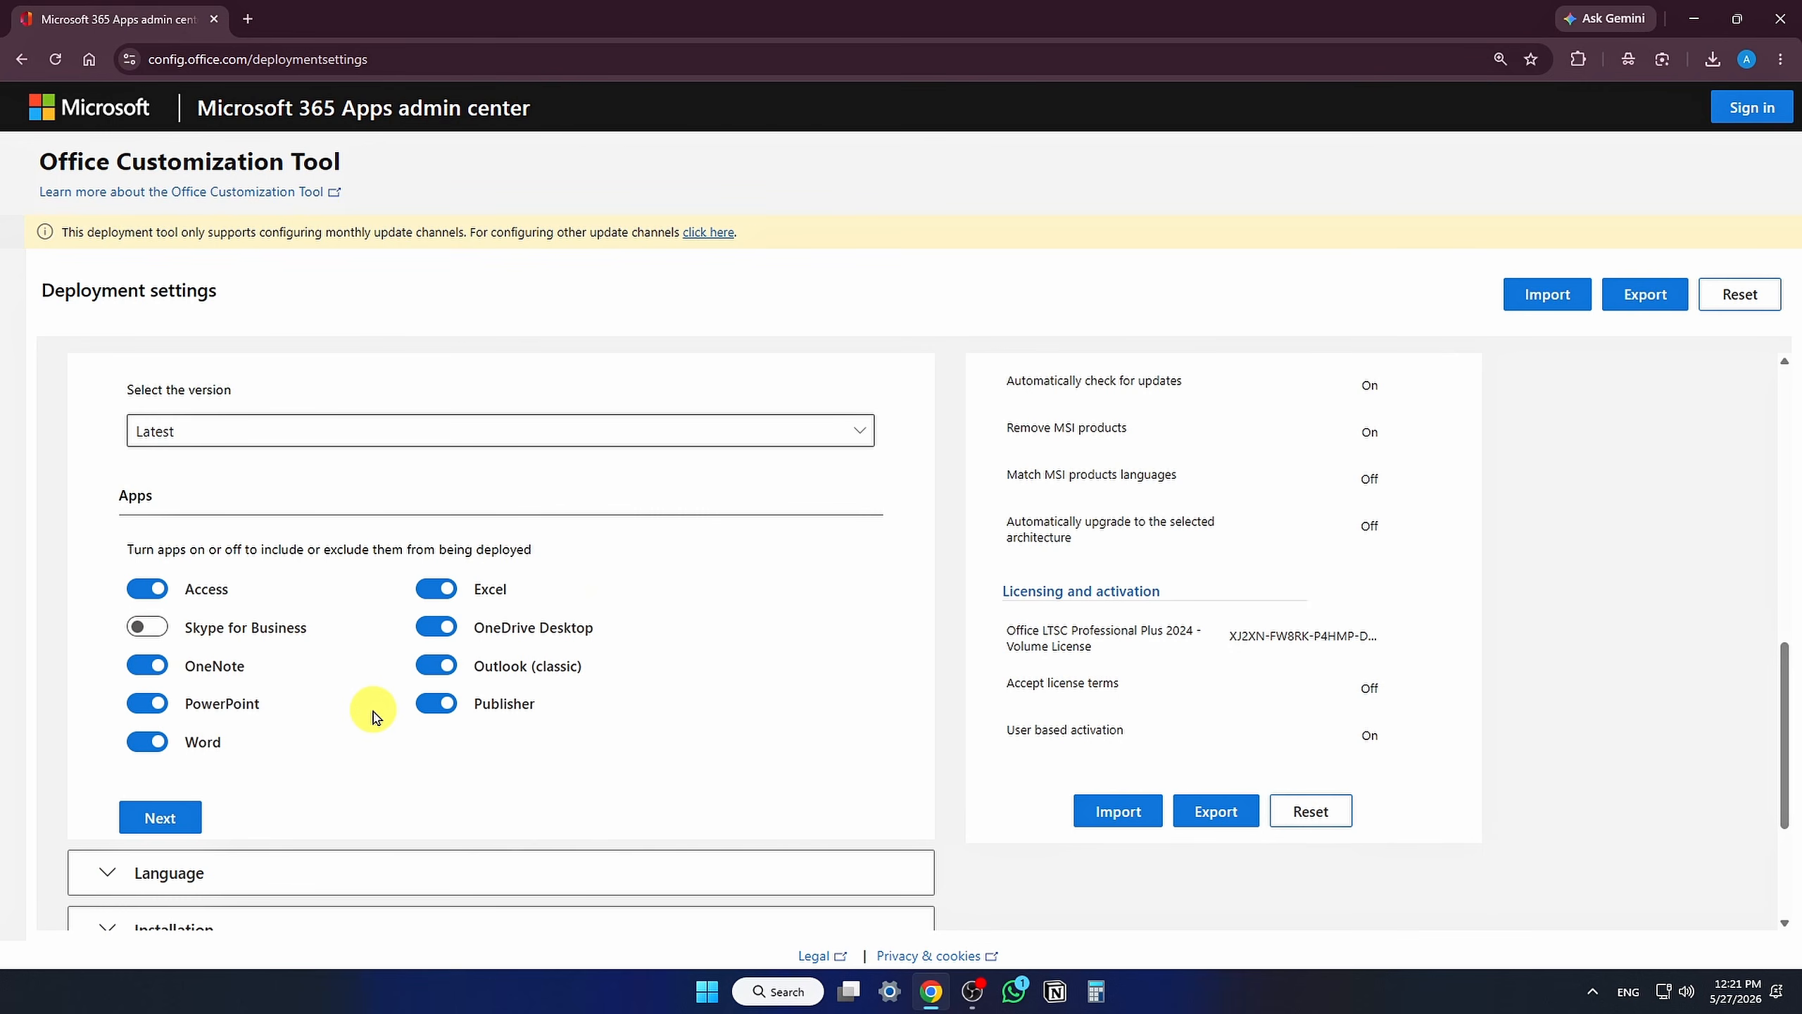
pyautogui.click(147, 589)
pyautogui.click(147, 666)
pyautogui.click(438, 674)
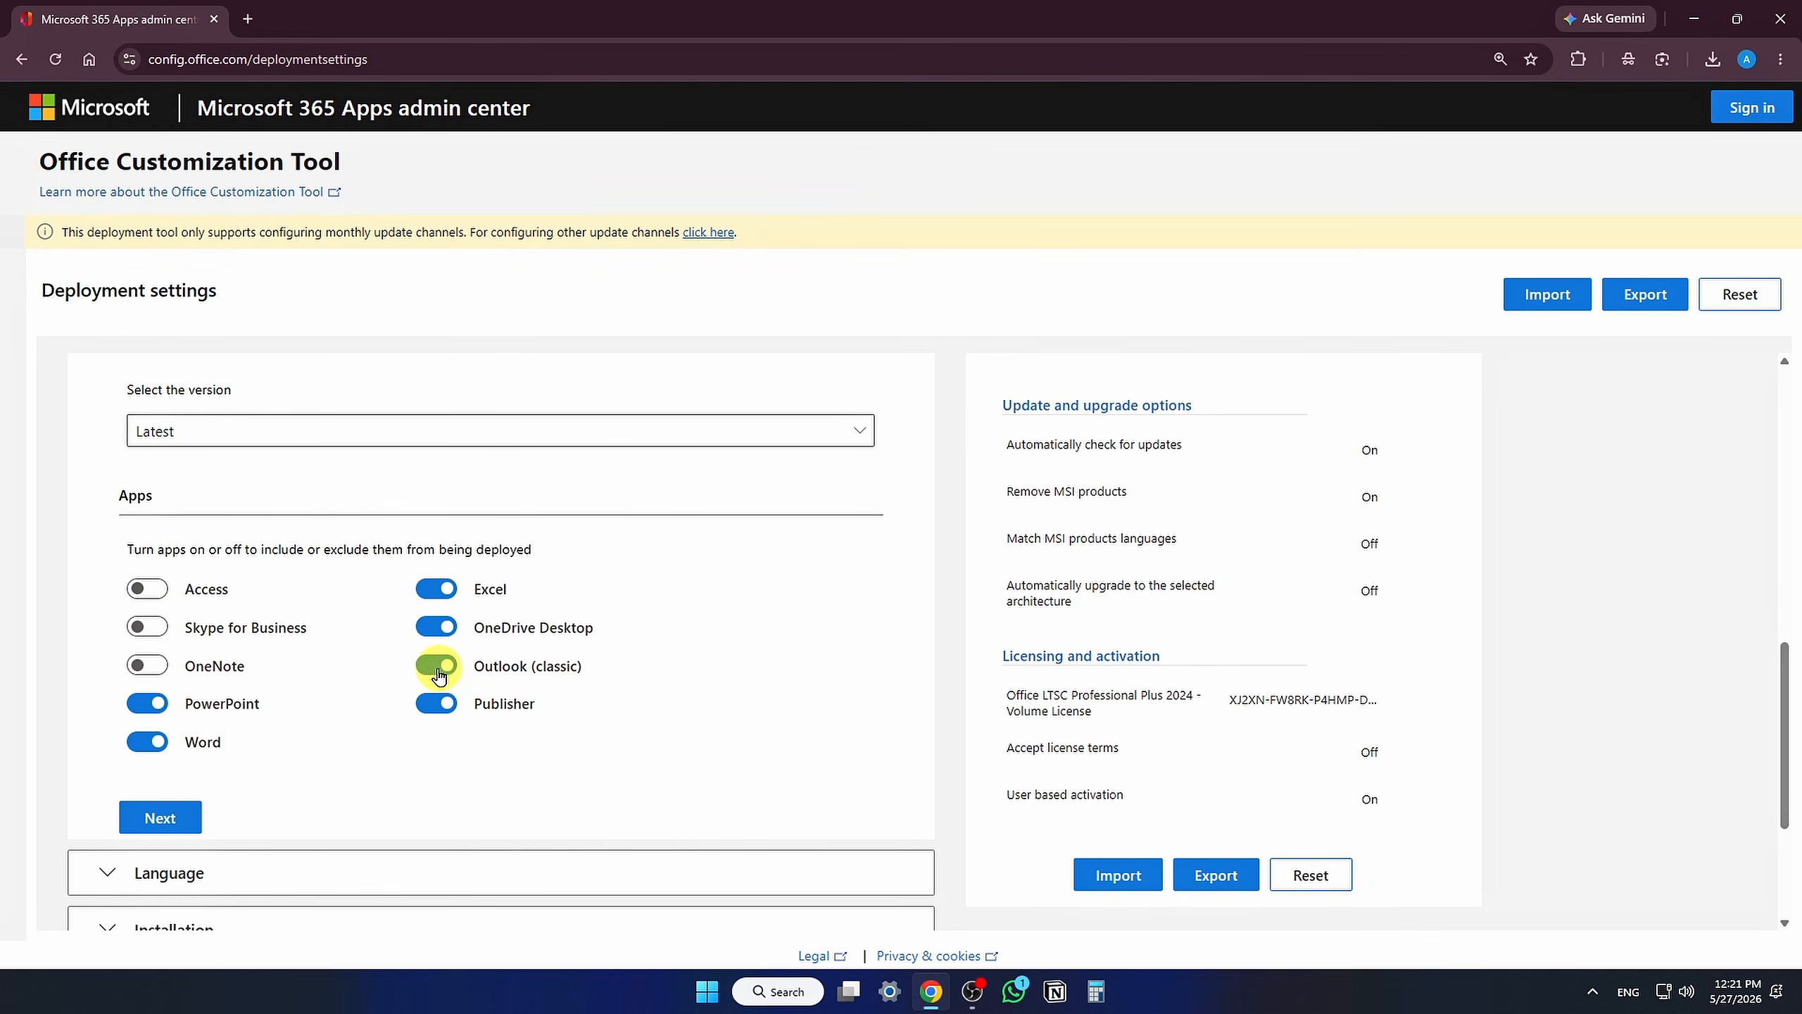
pyautogui.click(438, 705)
pyautogui.click(435, 628)
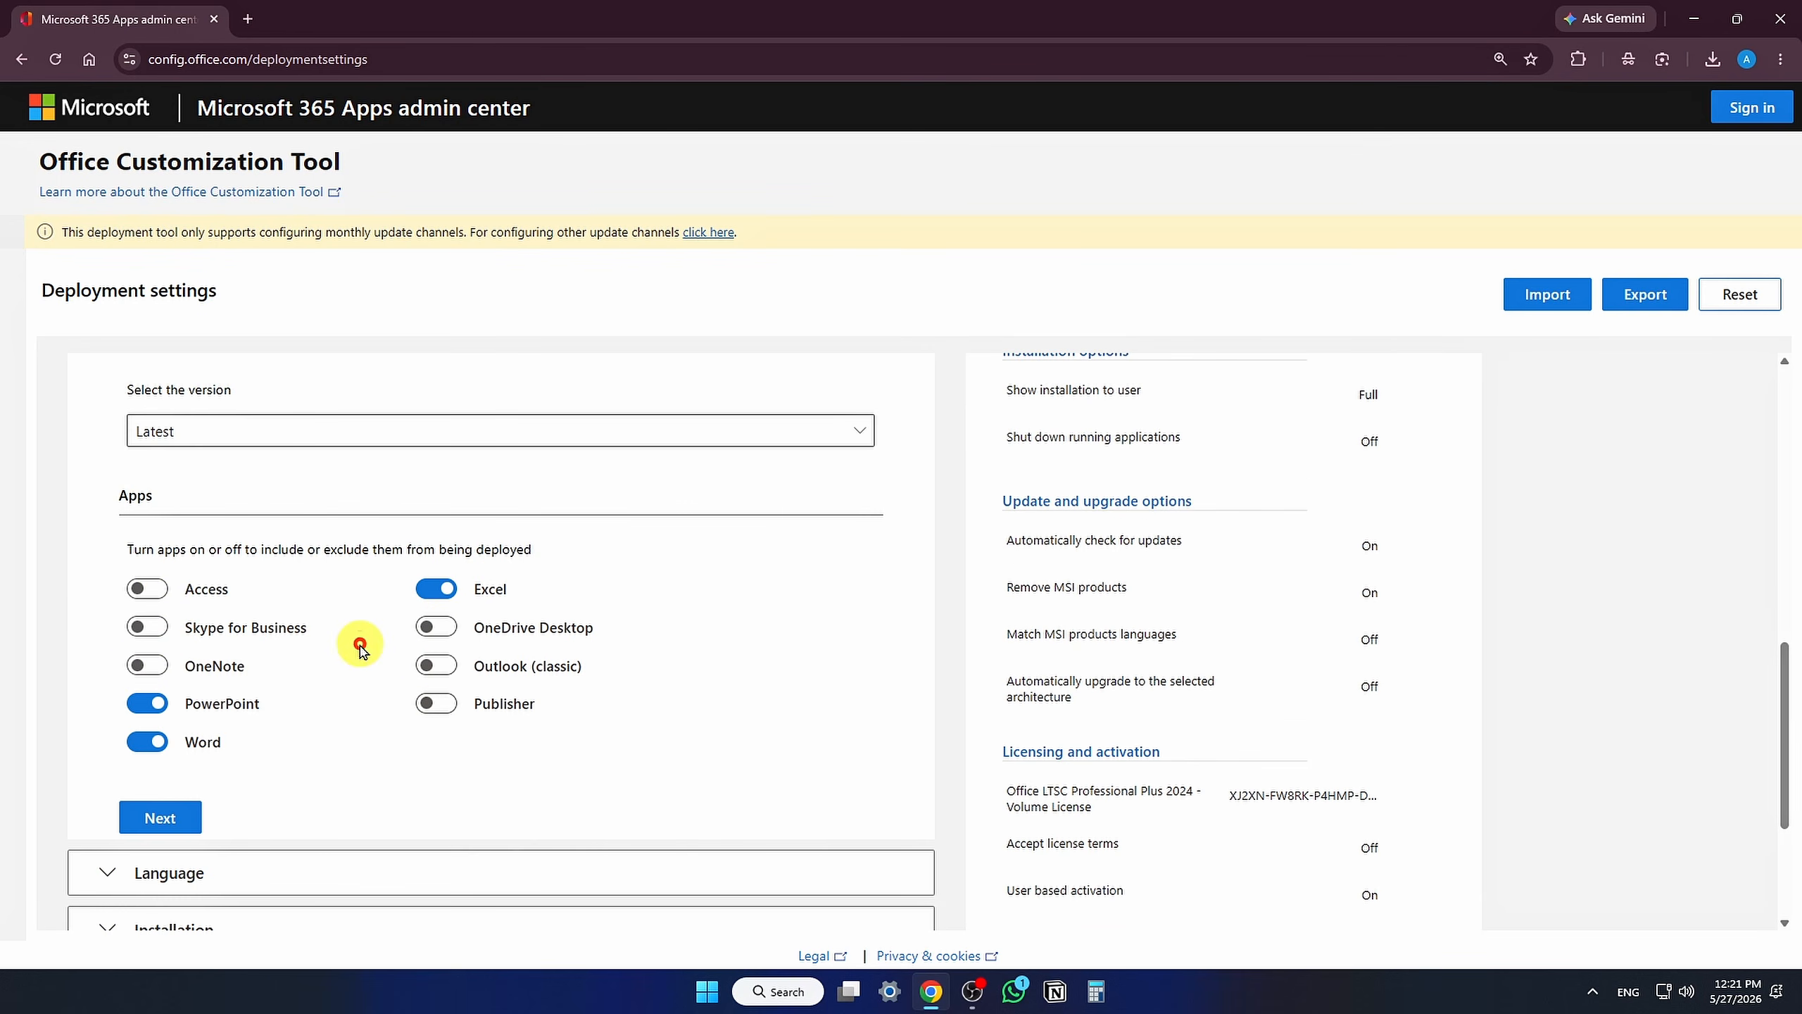
# Step: Expand the Language section and set the primary language to English (United States)
pyautogui.scroll(-4, 362, 646)
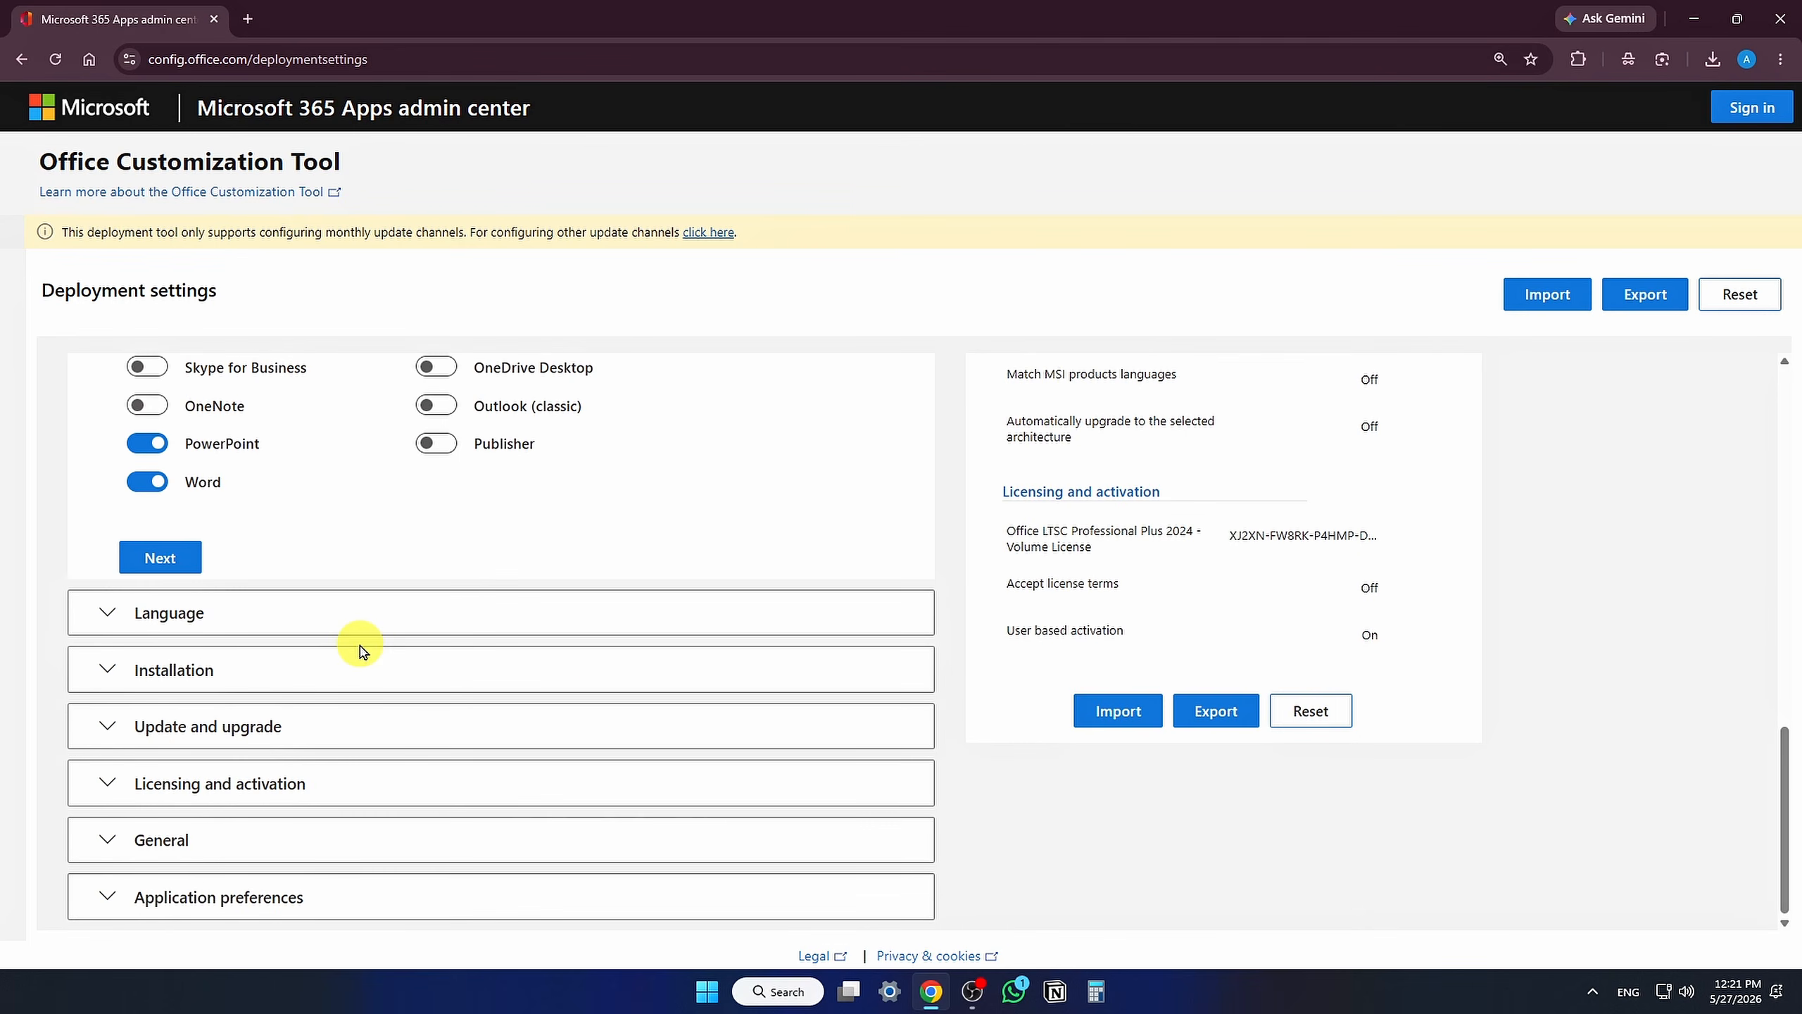
pyautogui.click(185, 612)
pyautogui.click(282, 602)
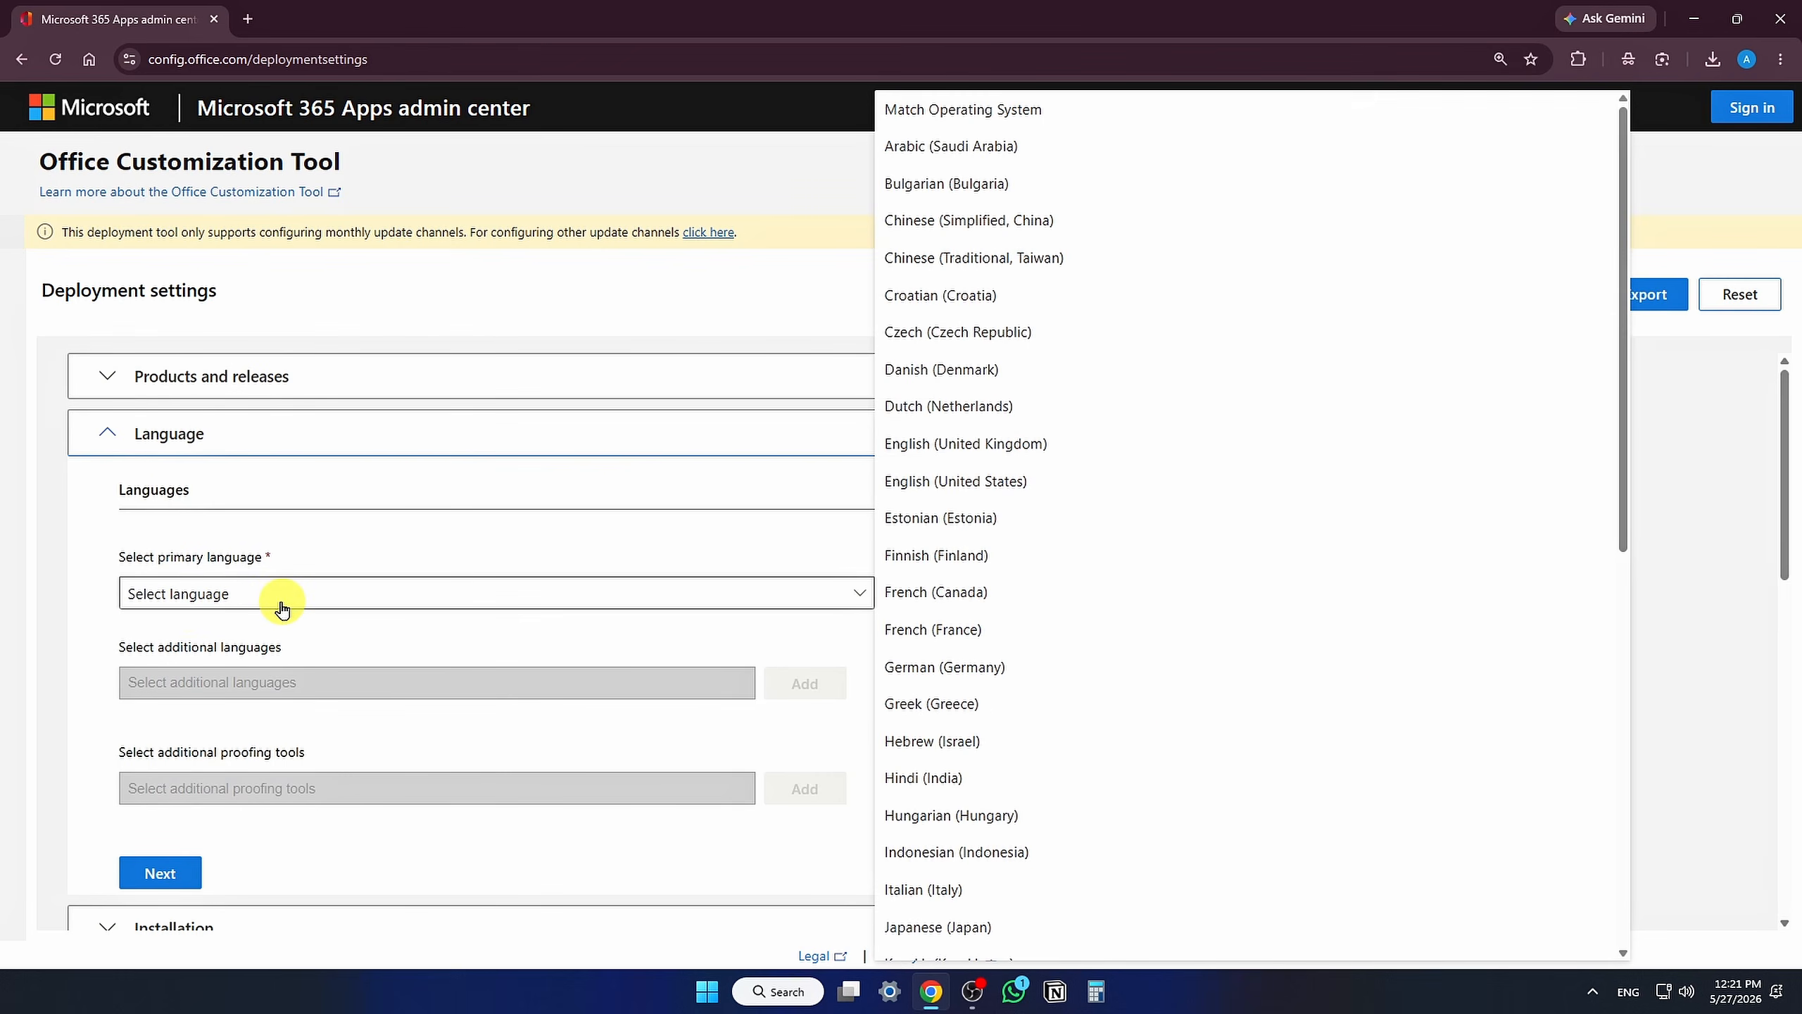
pyautogui.click(1084, 490)
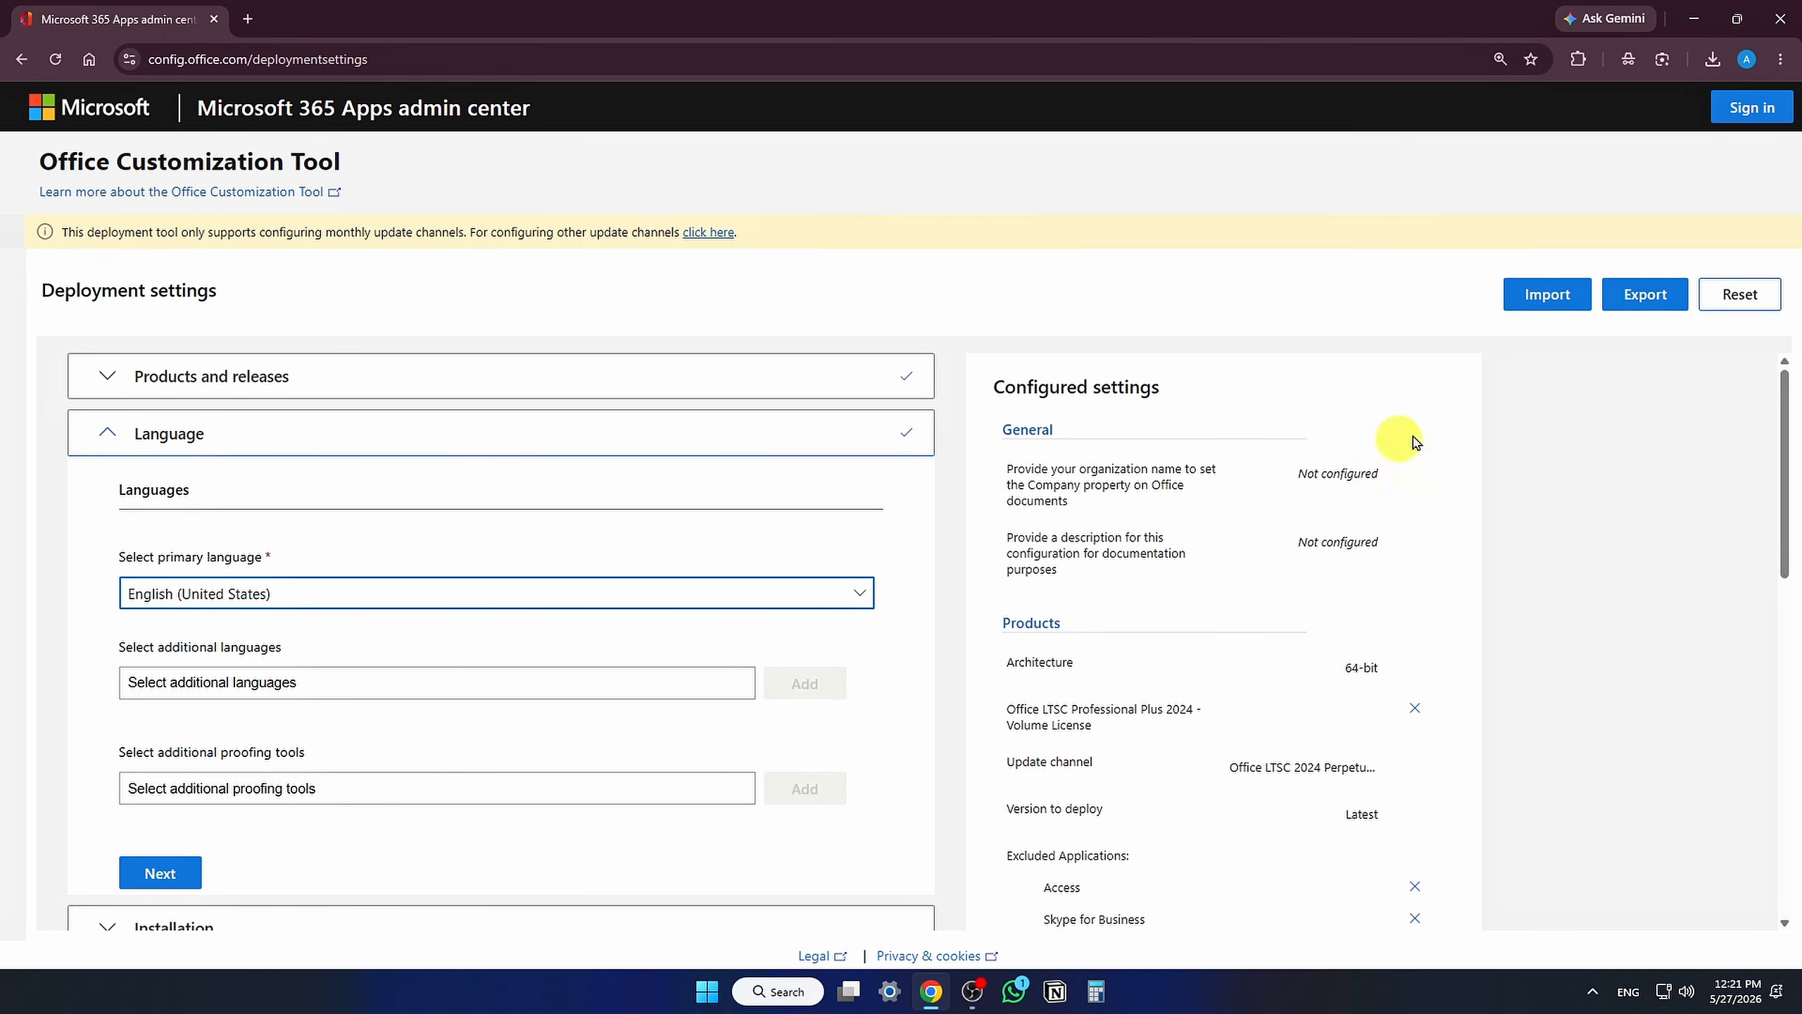
# Step: Export the configuration as Configuration, choosing Office Open XML formats and accepting the license terms
pyautogui.click(1646, 310)
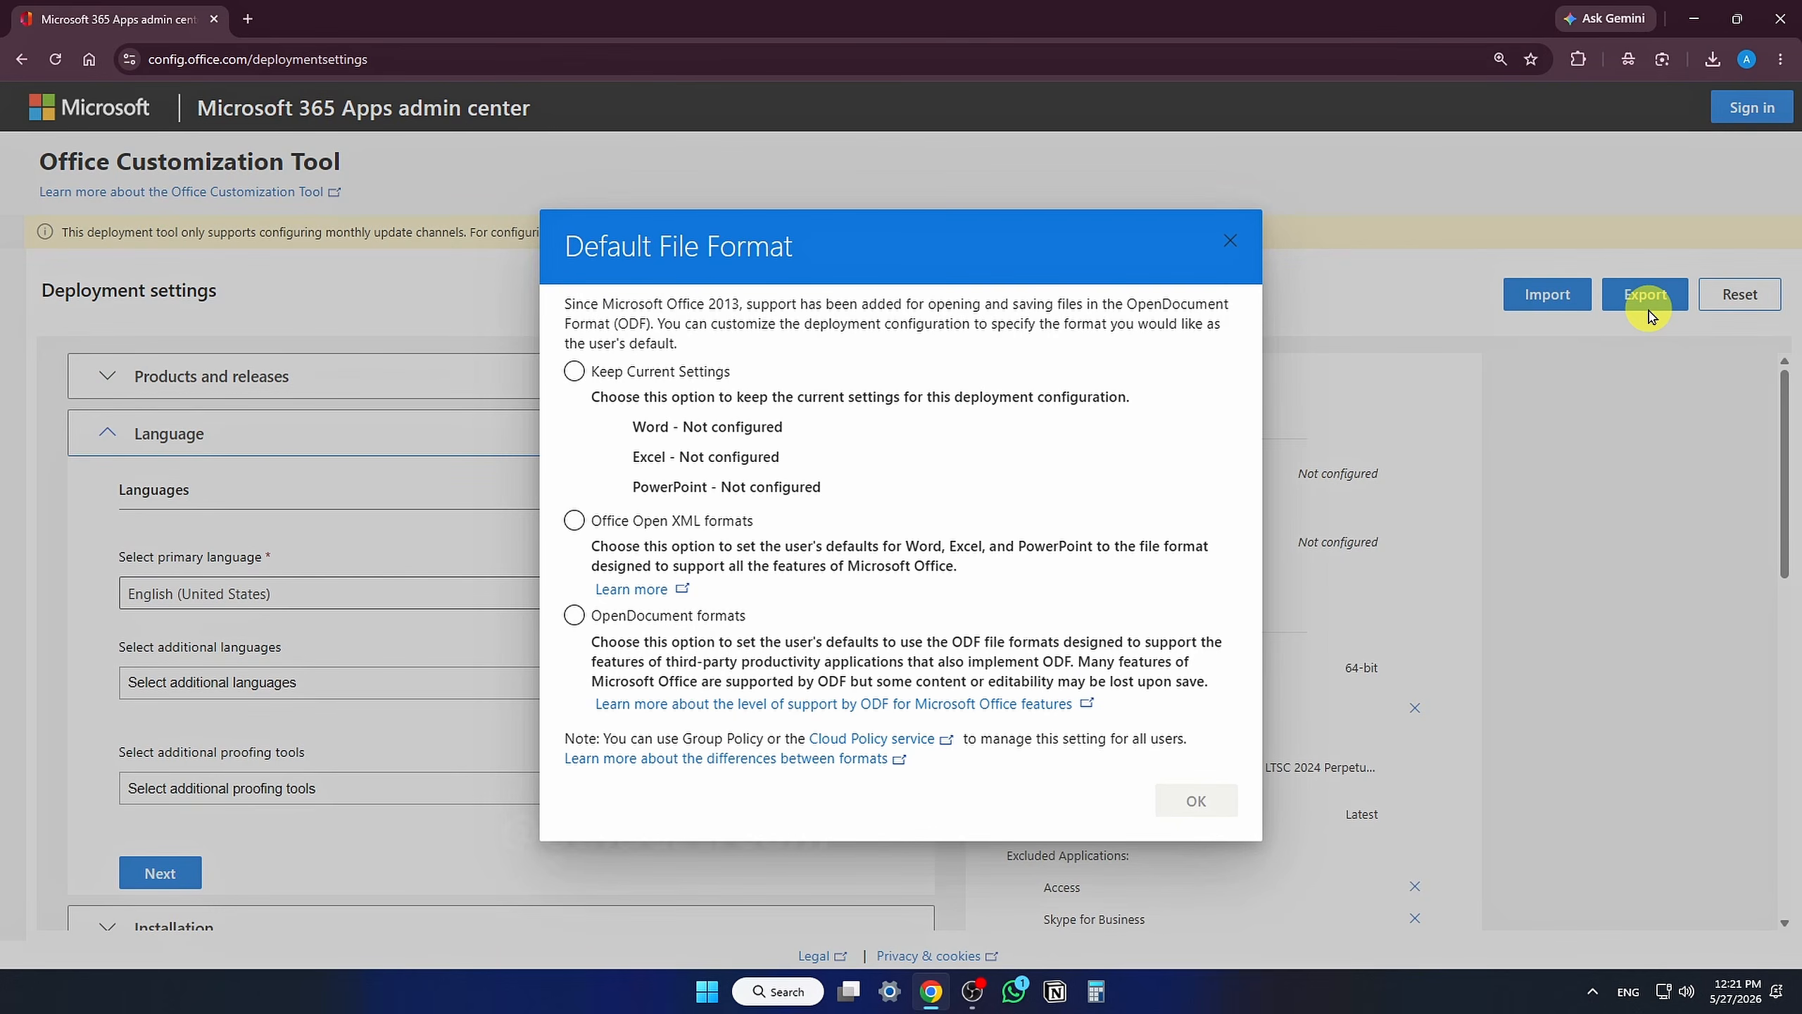
pyautogui.click(623, 523)
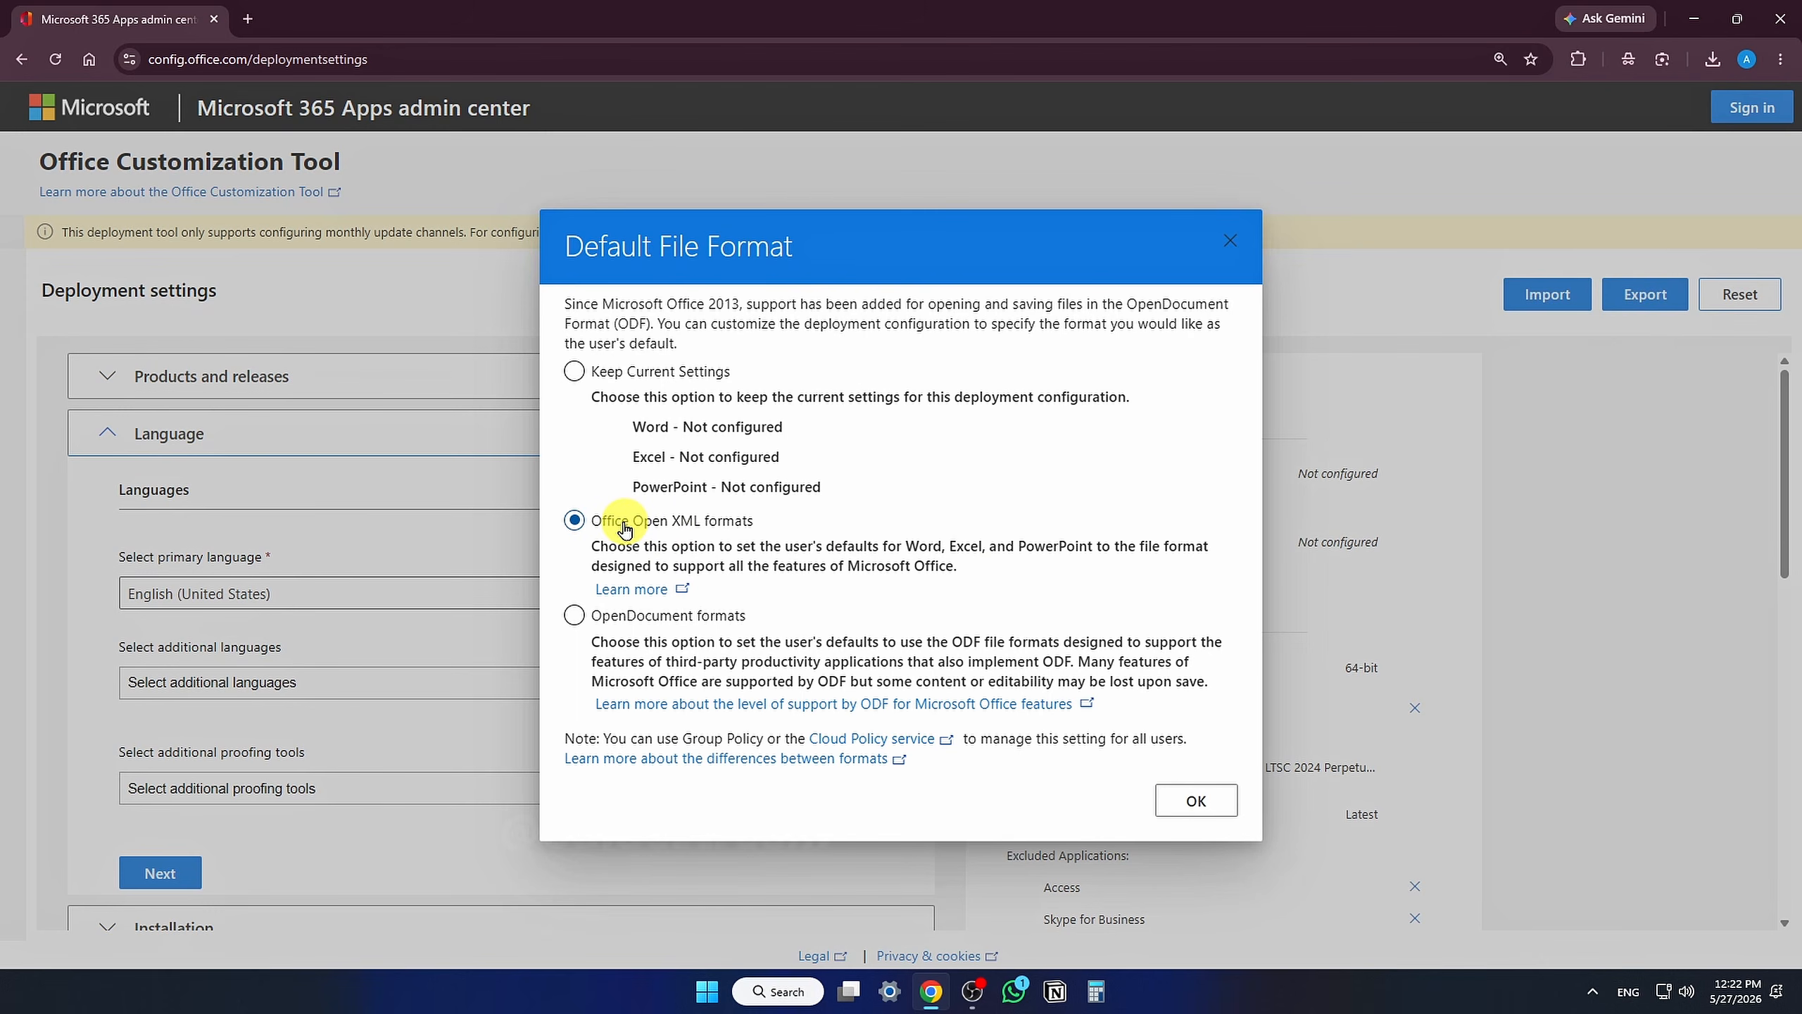
pyautogui.click(1167, 801)
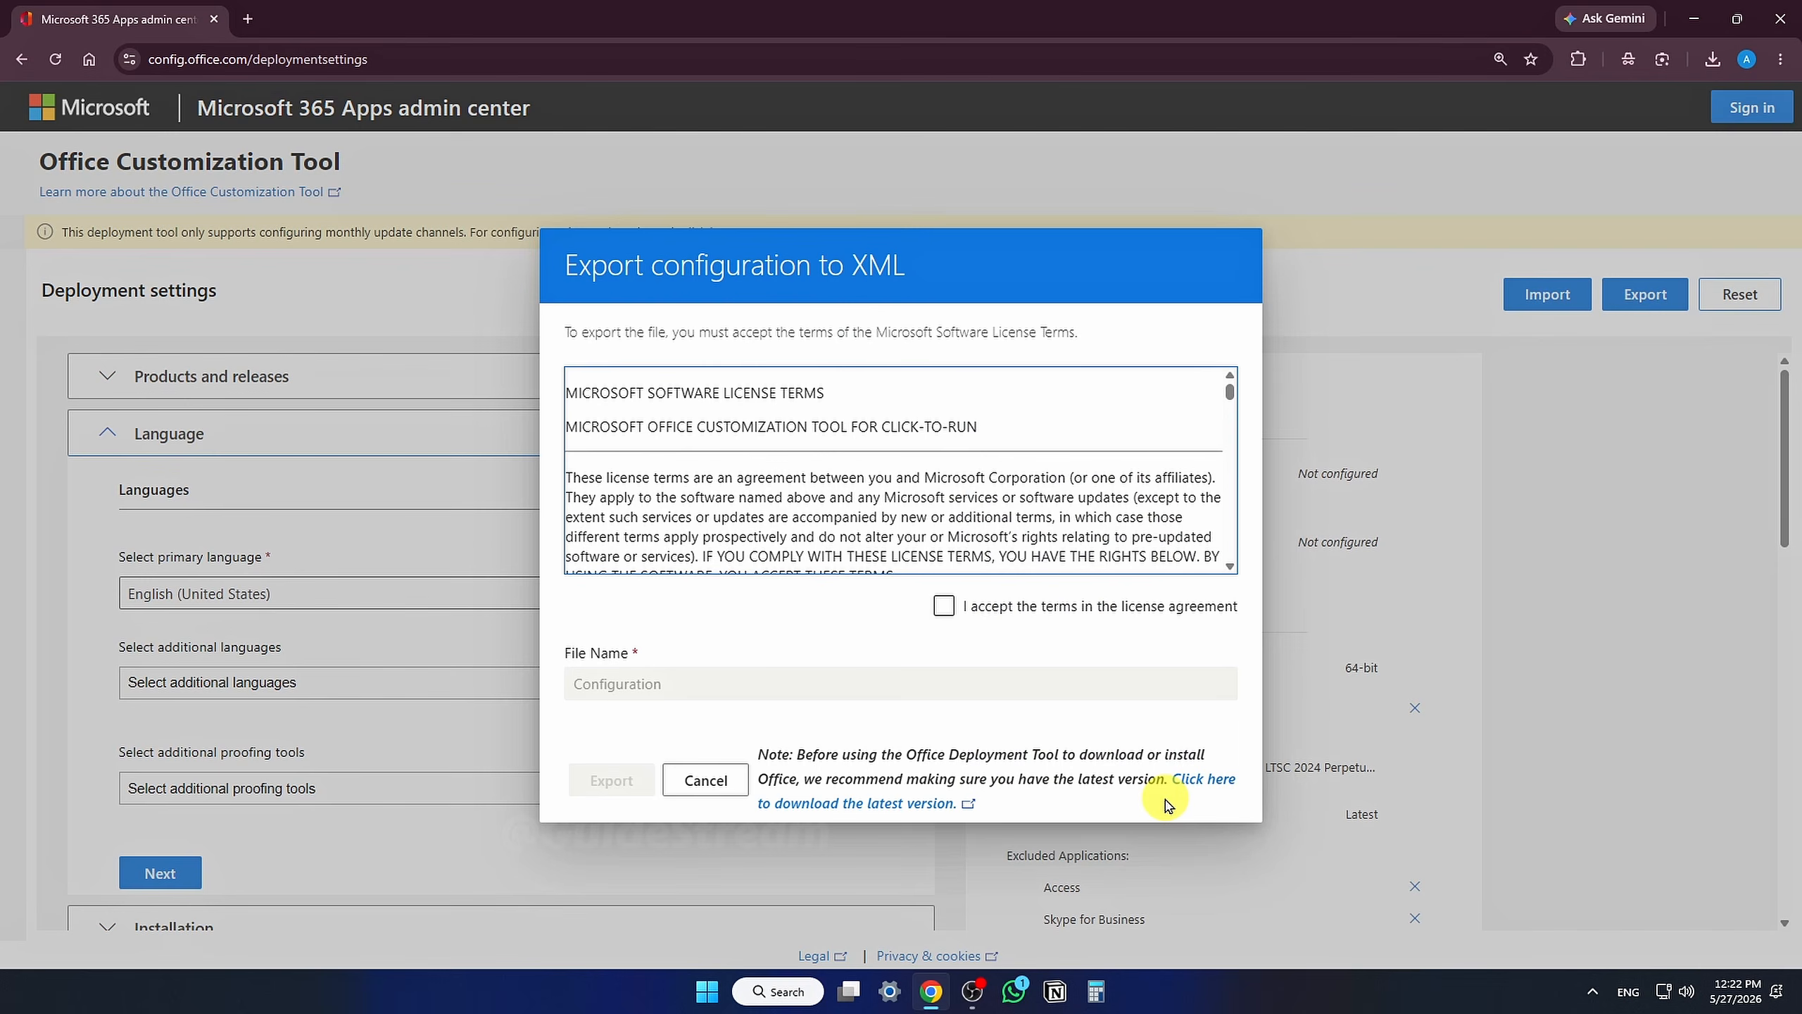
pyautogui.click(948, 607)
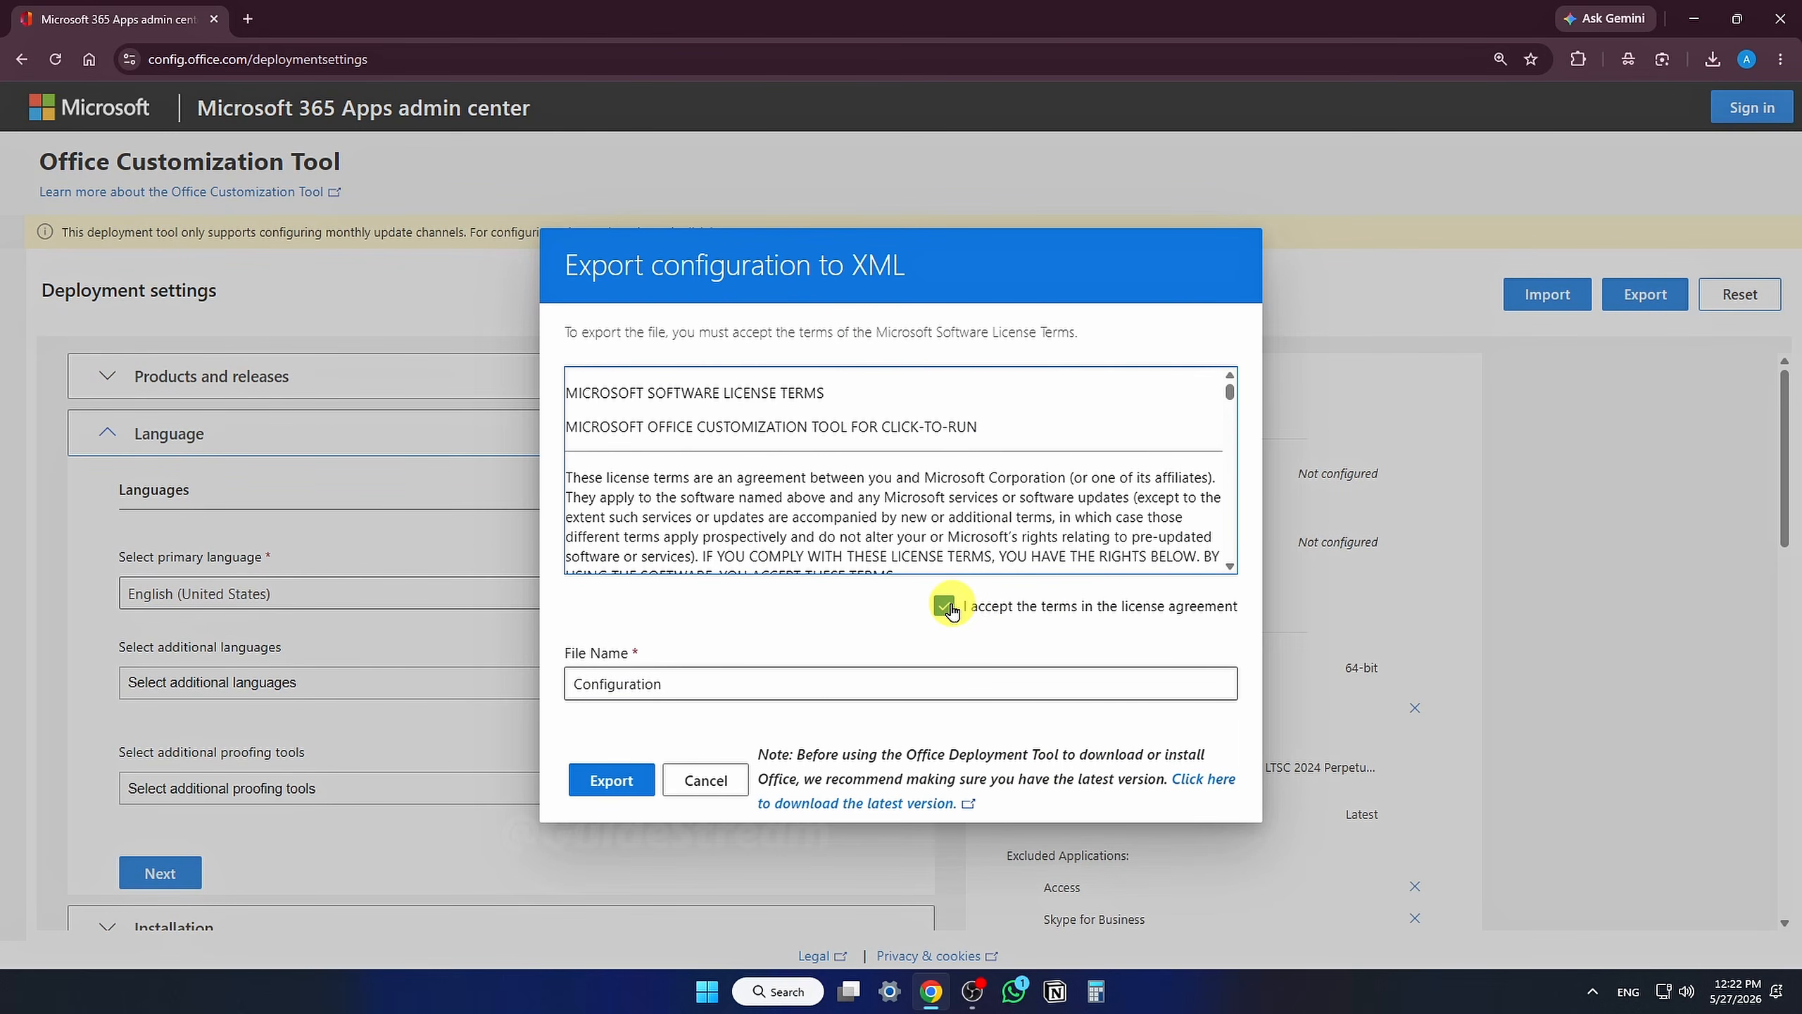
pyautogui.click(620, 779)
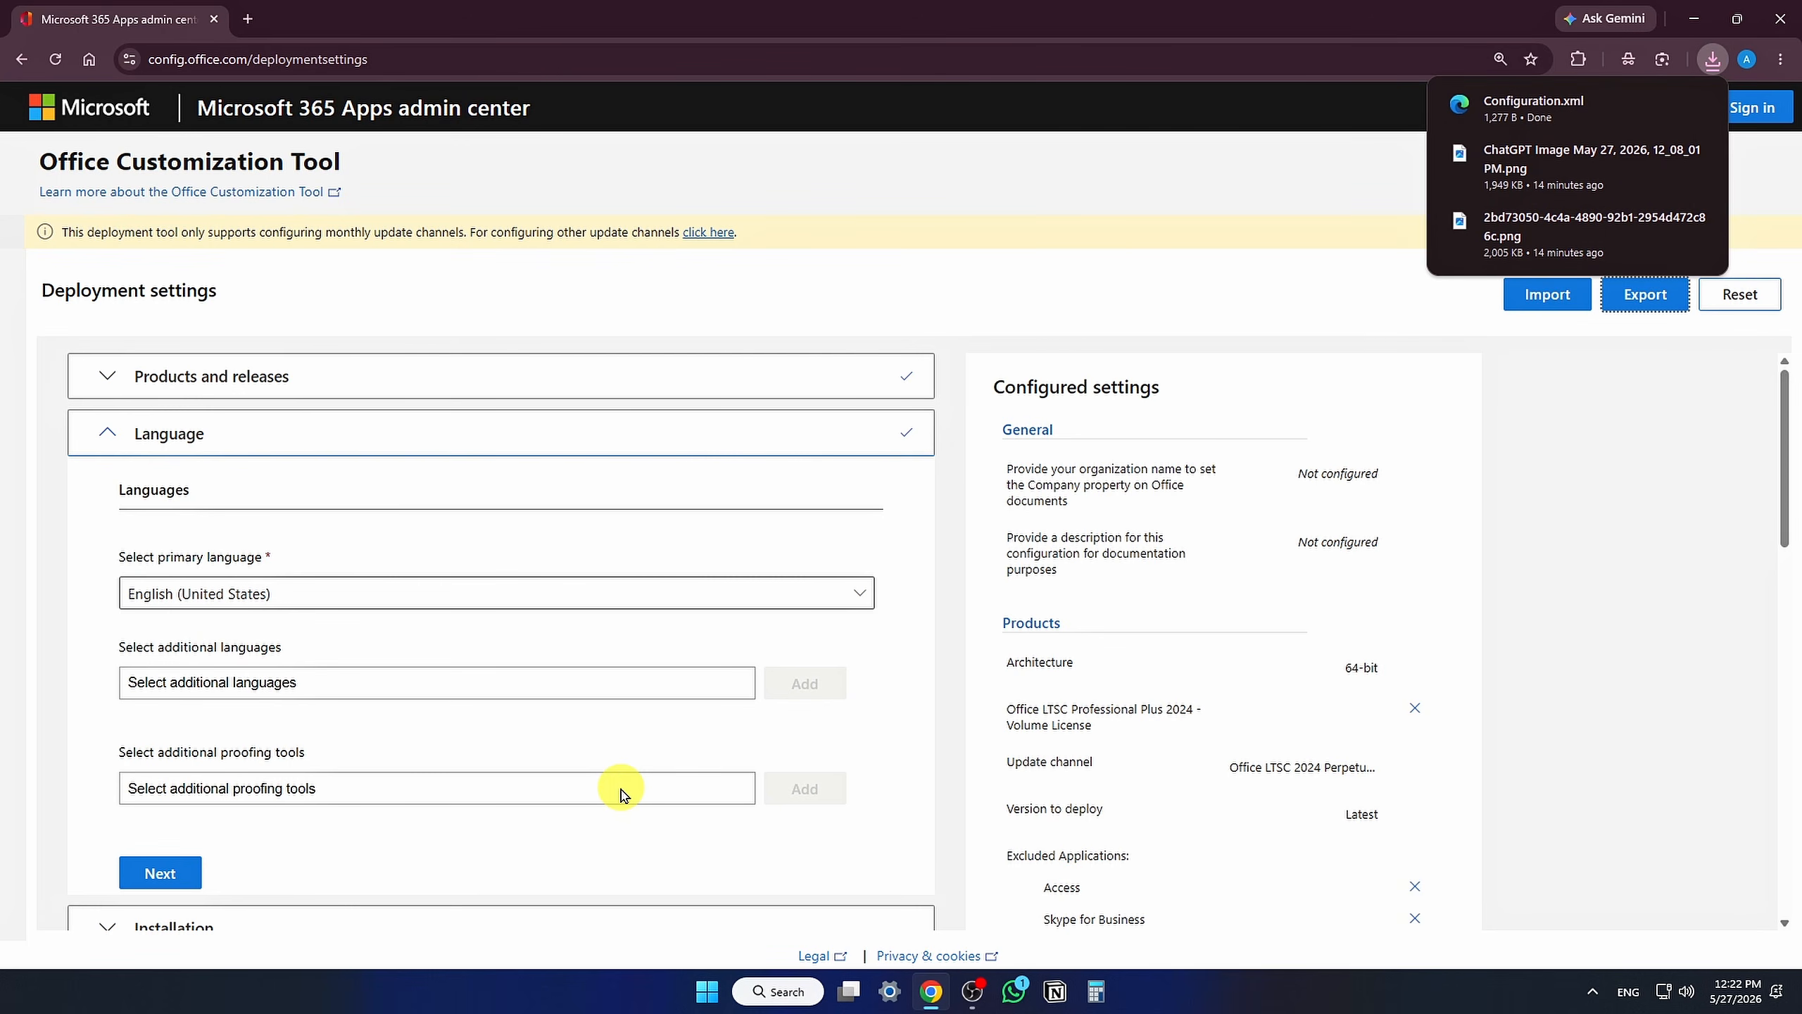
# Step: Open a new tab and search Google for office deployment tool
pyautogui.click(248, 19)
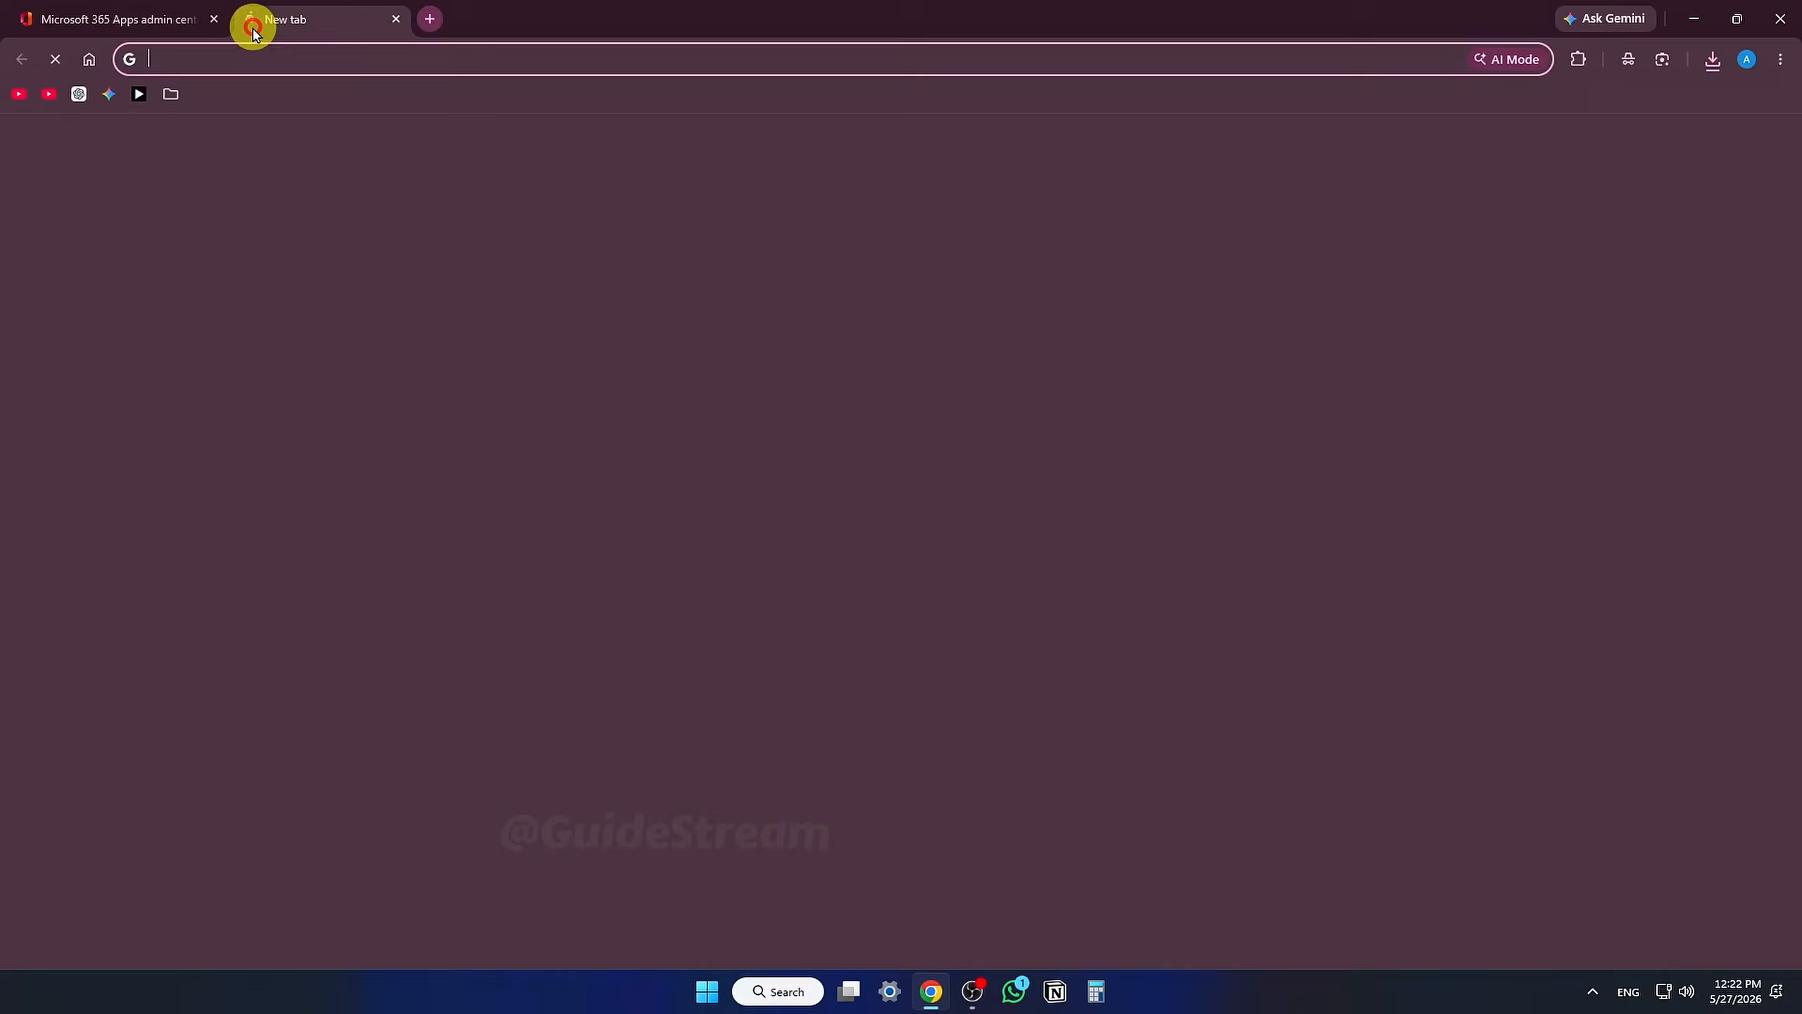
pyautogui.click(669, 368)
pyautogui.write('office deployment tool')
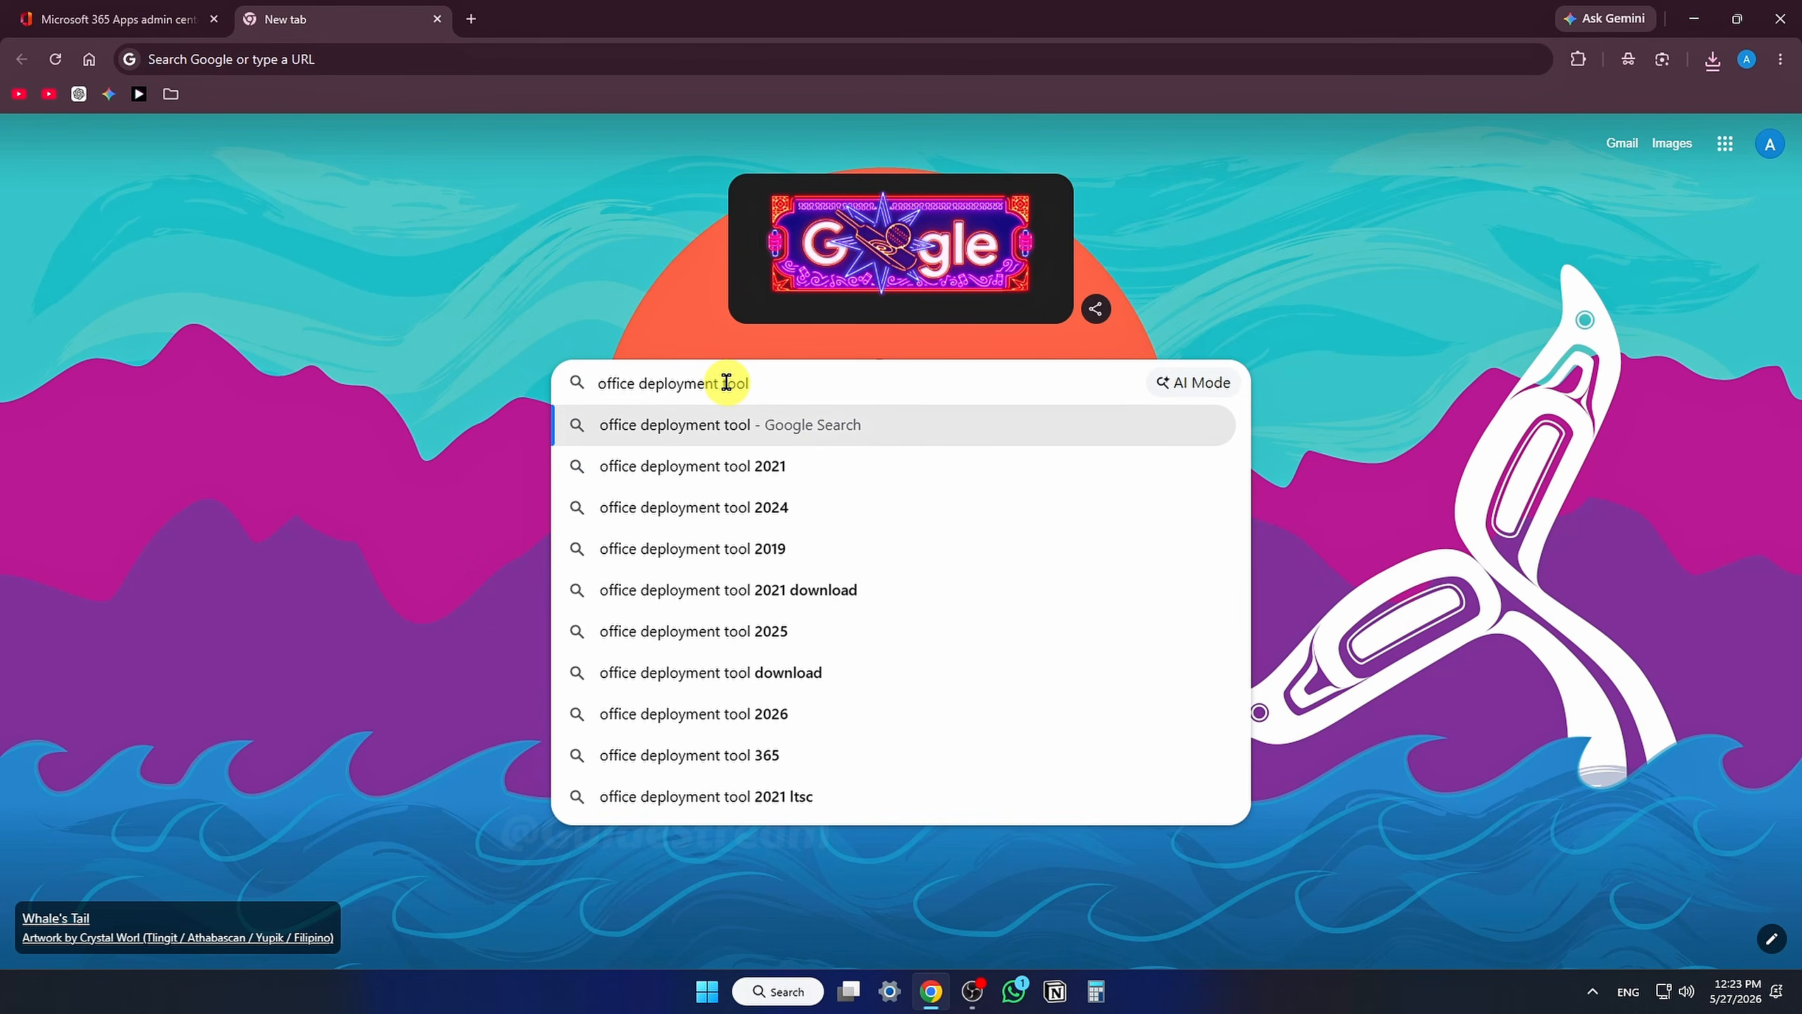
pyautogui.press('Return')
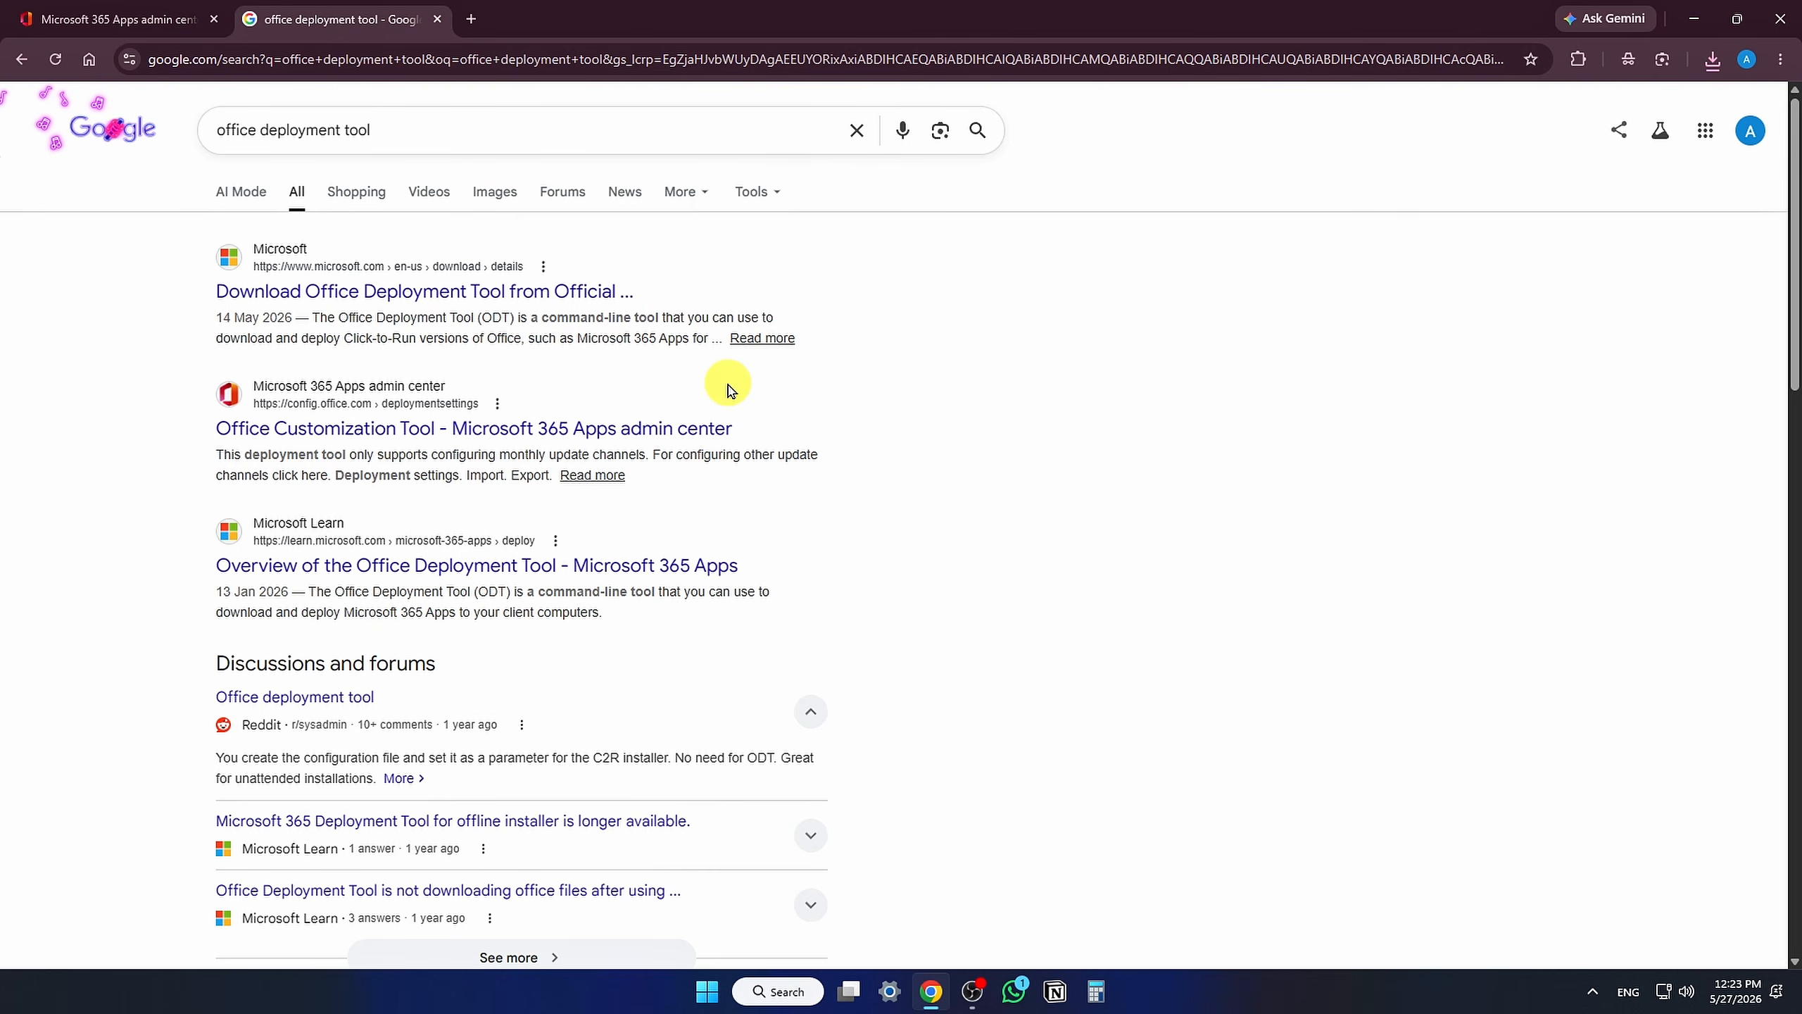
# Step: Open Microsoft's Office Deployment Tool page and download the tool in English
pyautogui.click(470, 290)
pyautogui.scroll(-1, 710, 426)
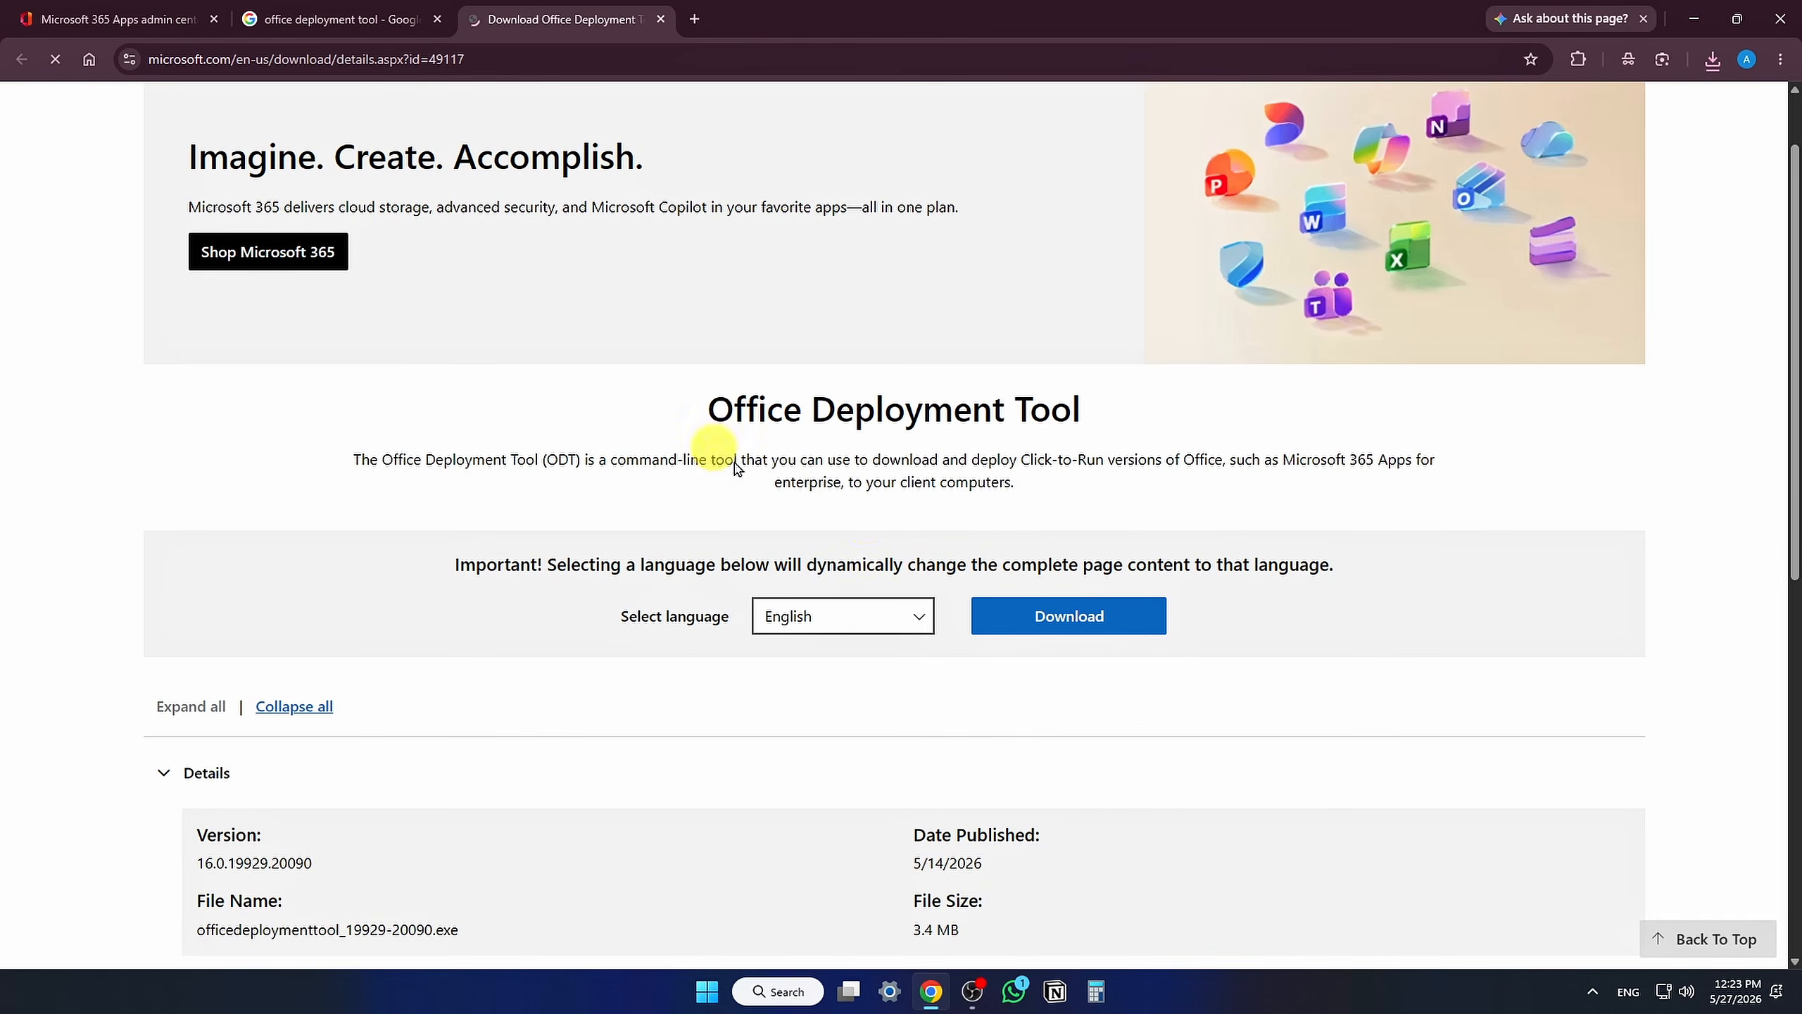
pyautogui.click(1071, 617)
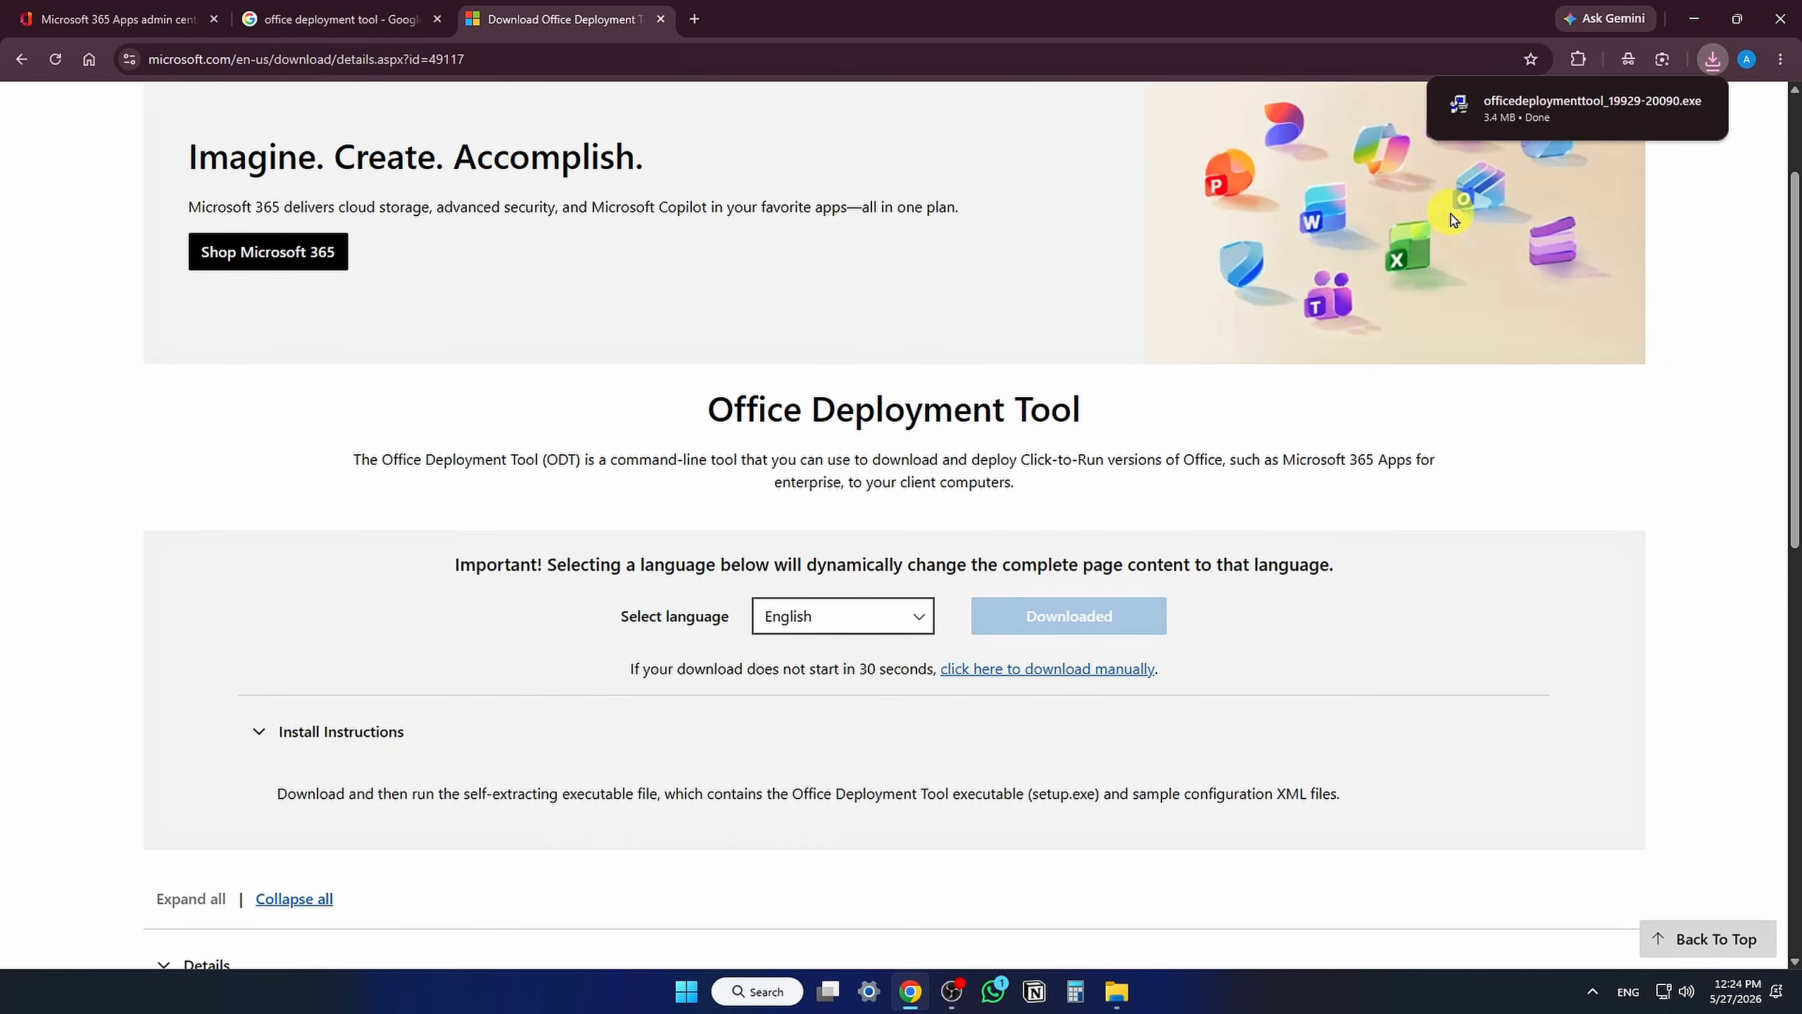
# Step: Run the downloaded Office Deployment Tool, accept its terms, and extract its files into the Downloads folder
pyautogui.click(1590, 106)
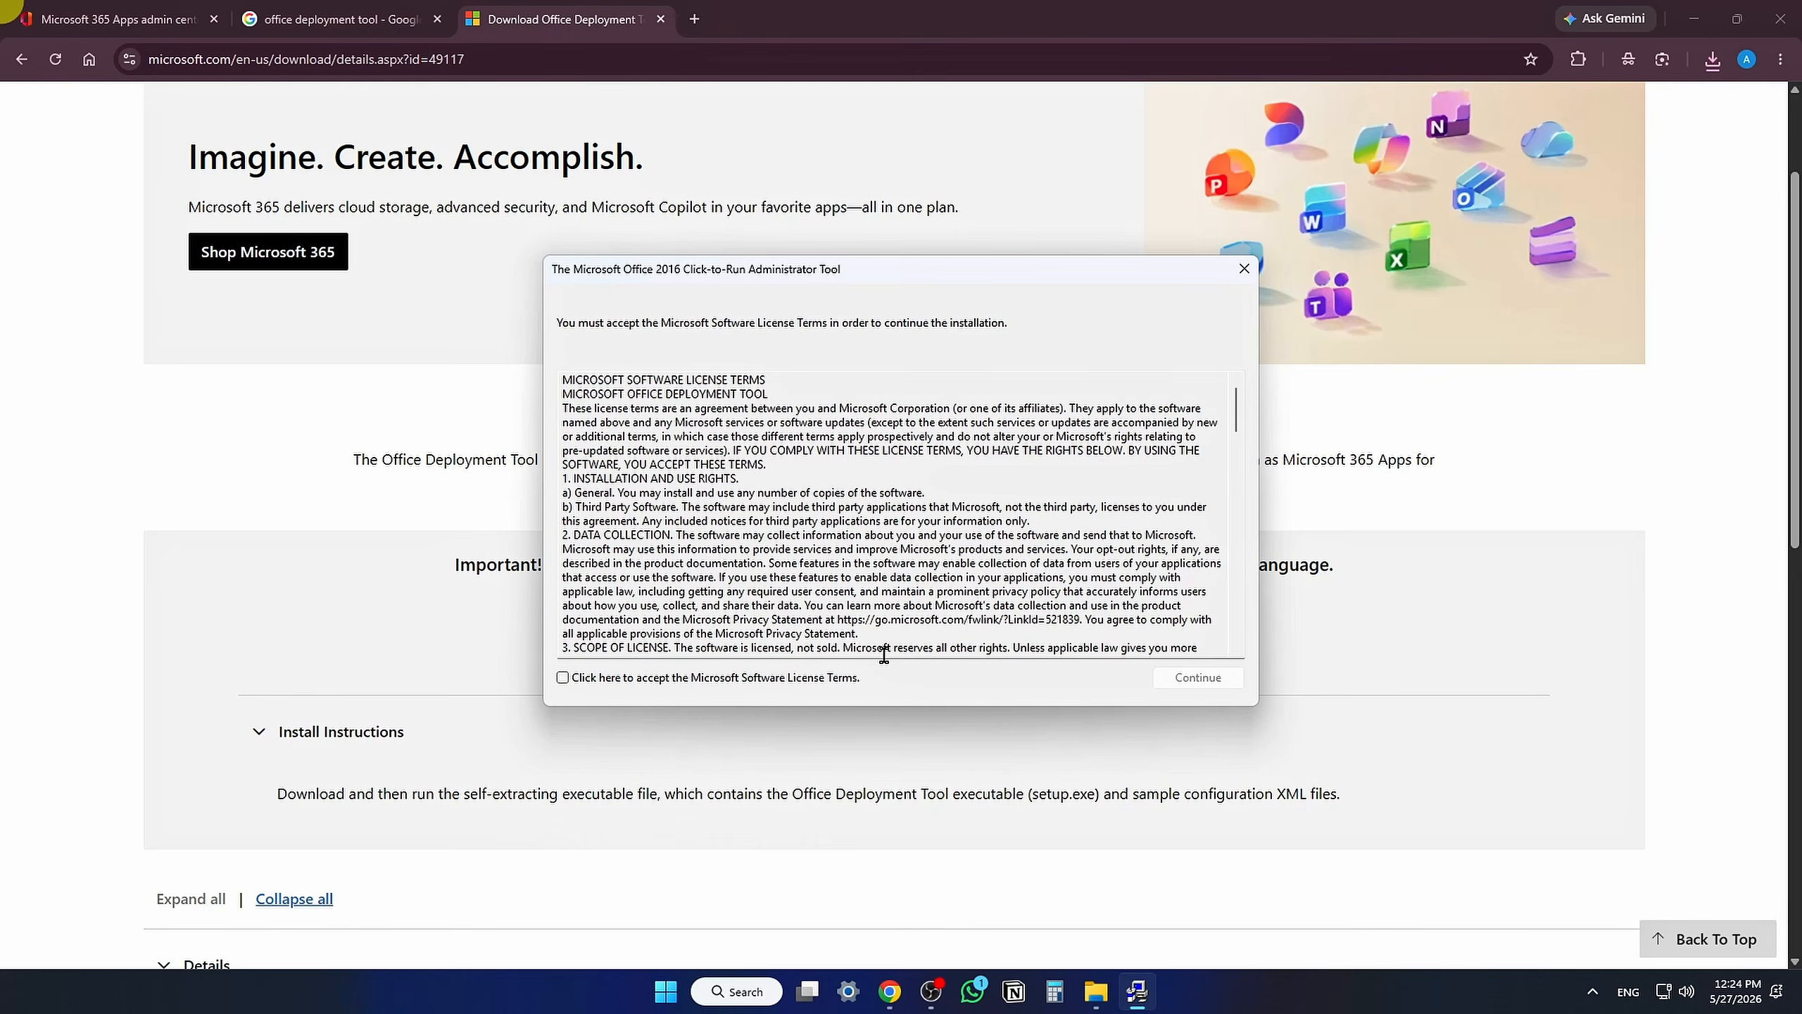
pyautogui.click(636, 678)
pyautogui.click(1179, 680)
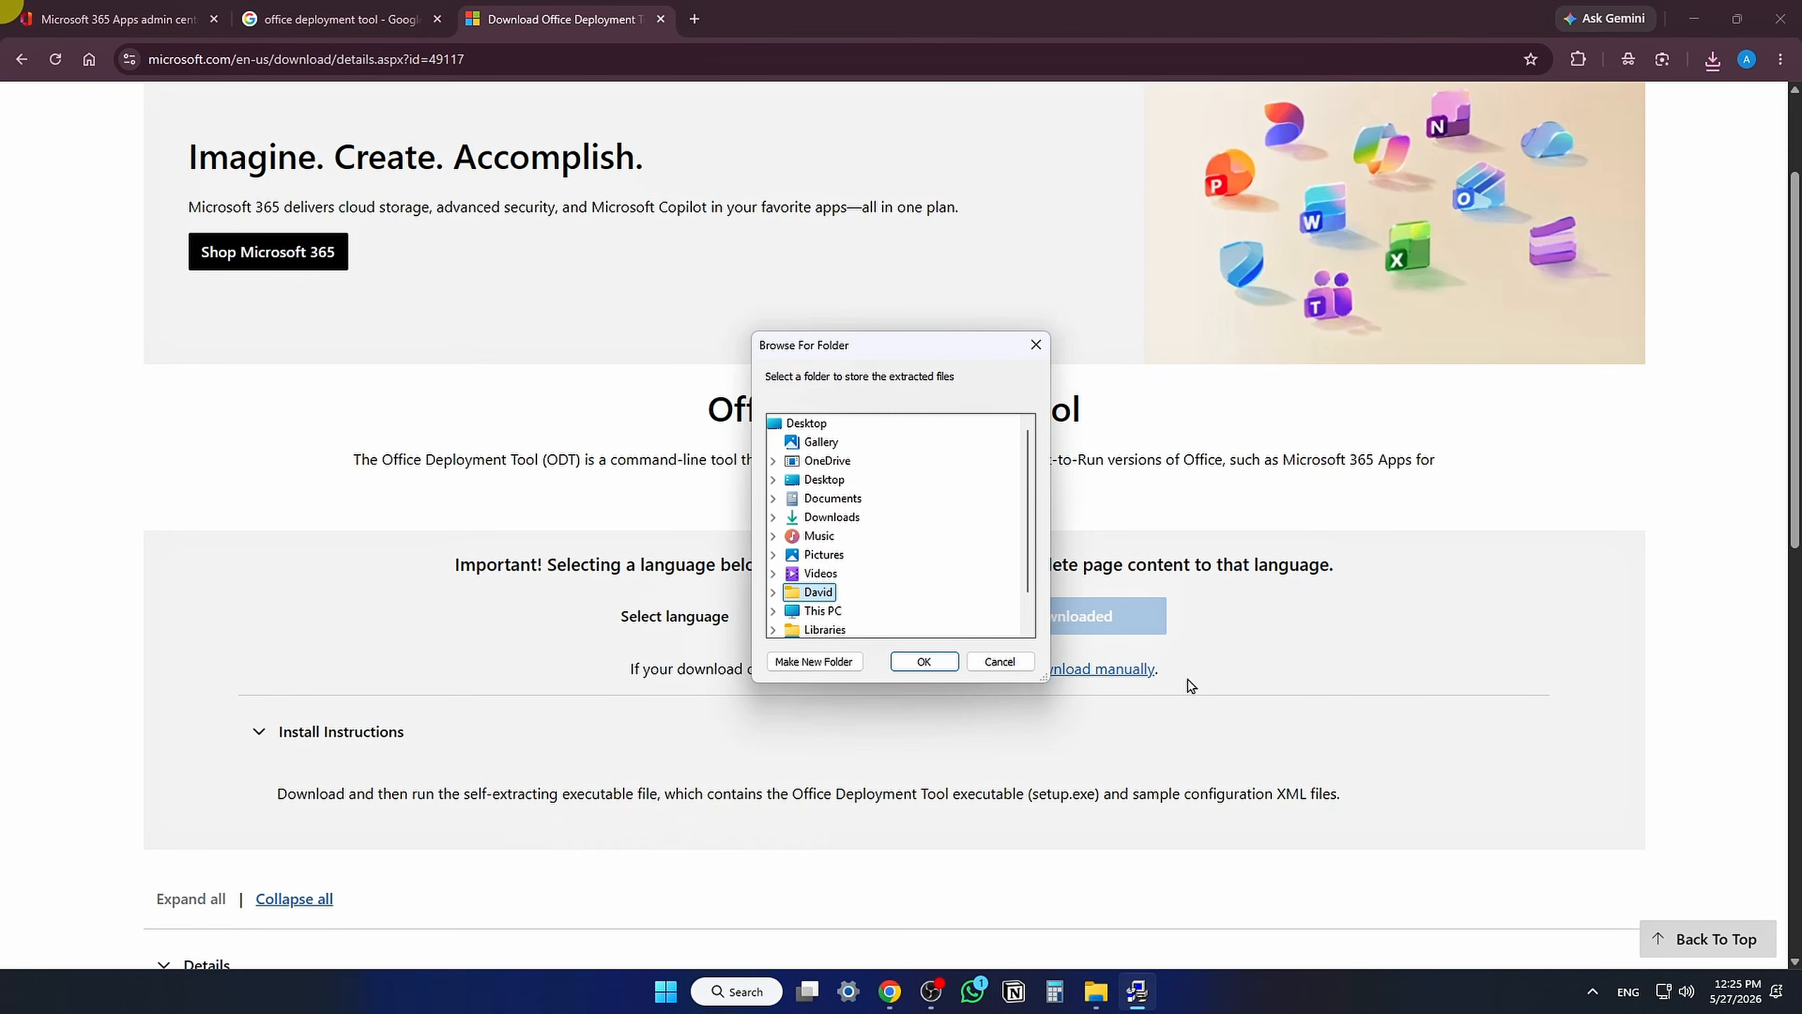
pyautogui.click(834, 524)
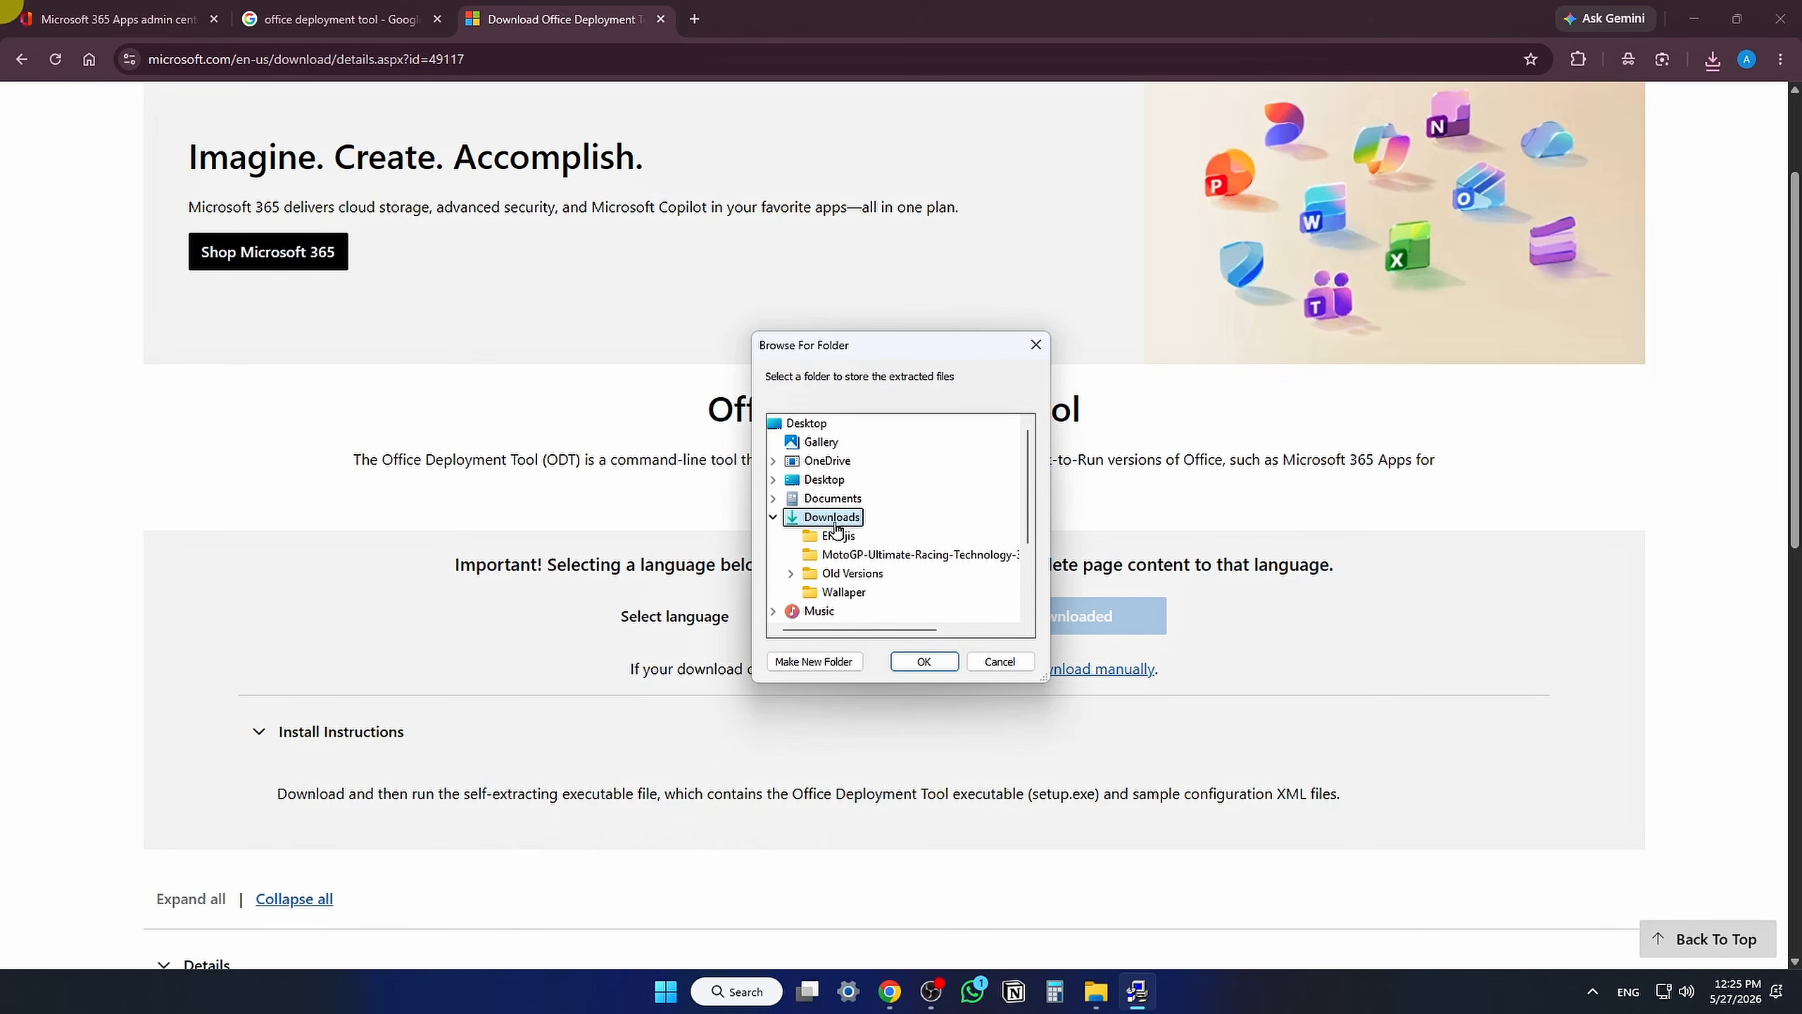
pyautogui.click(924, 661)
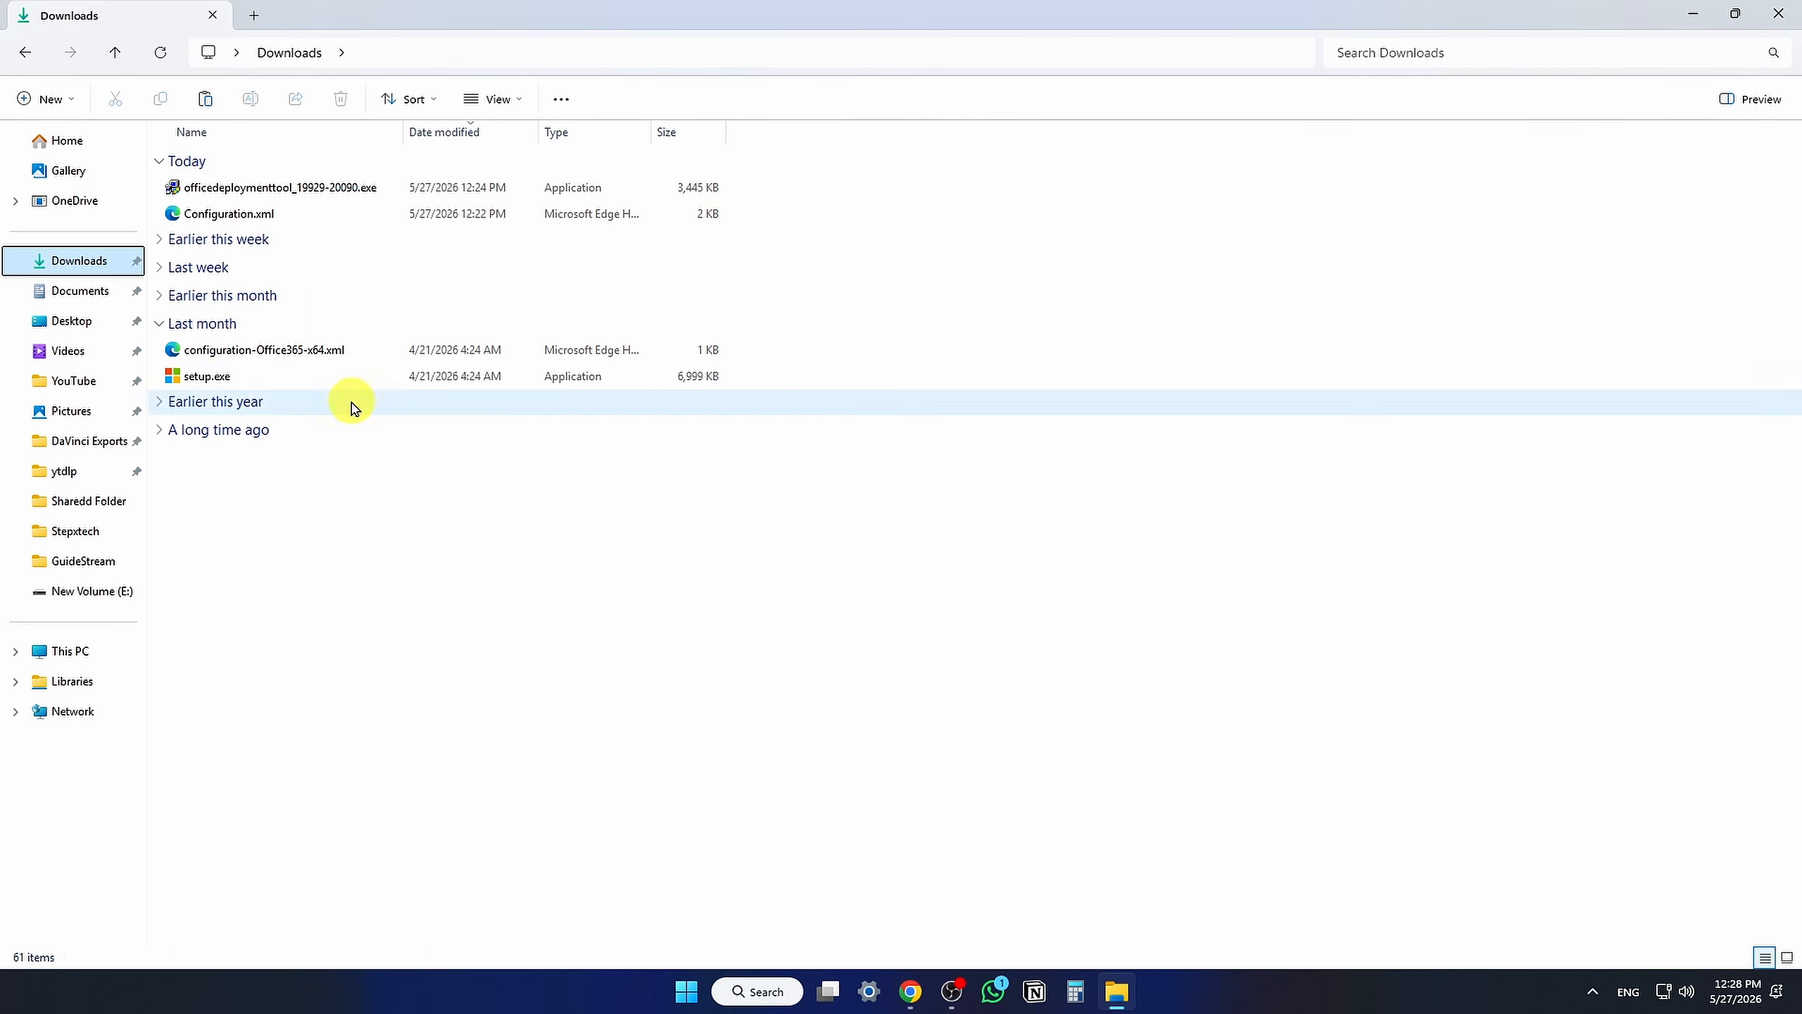
# Step: Create a new folder named Office 2024 in Downloads
pyautogui.click(351, 376)
pyautogui.click(455, 349)
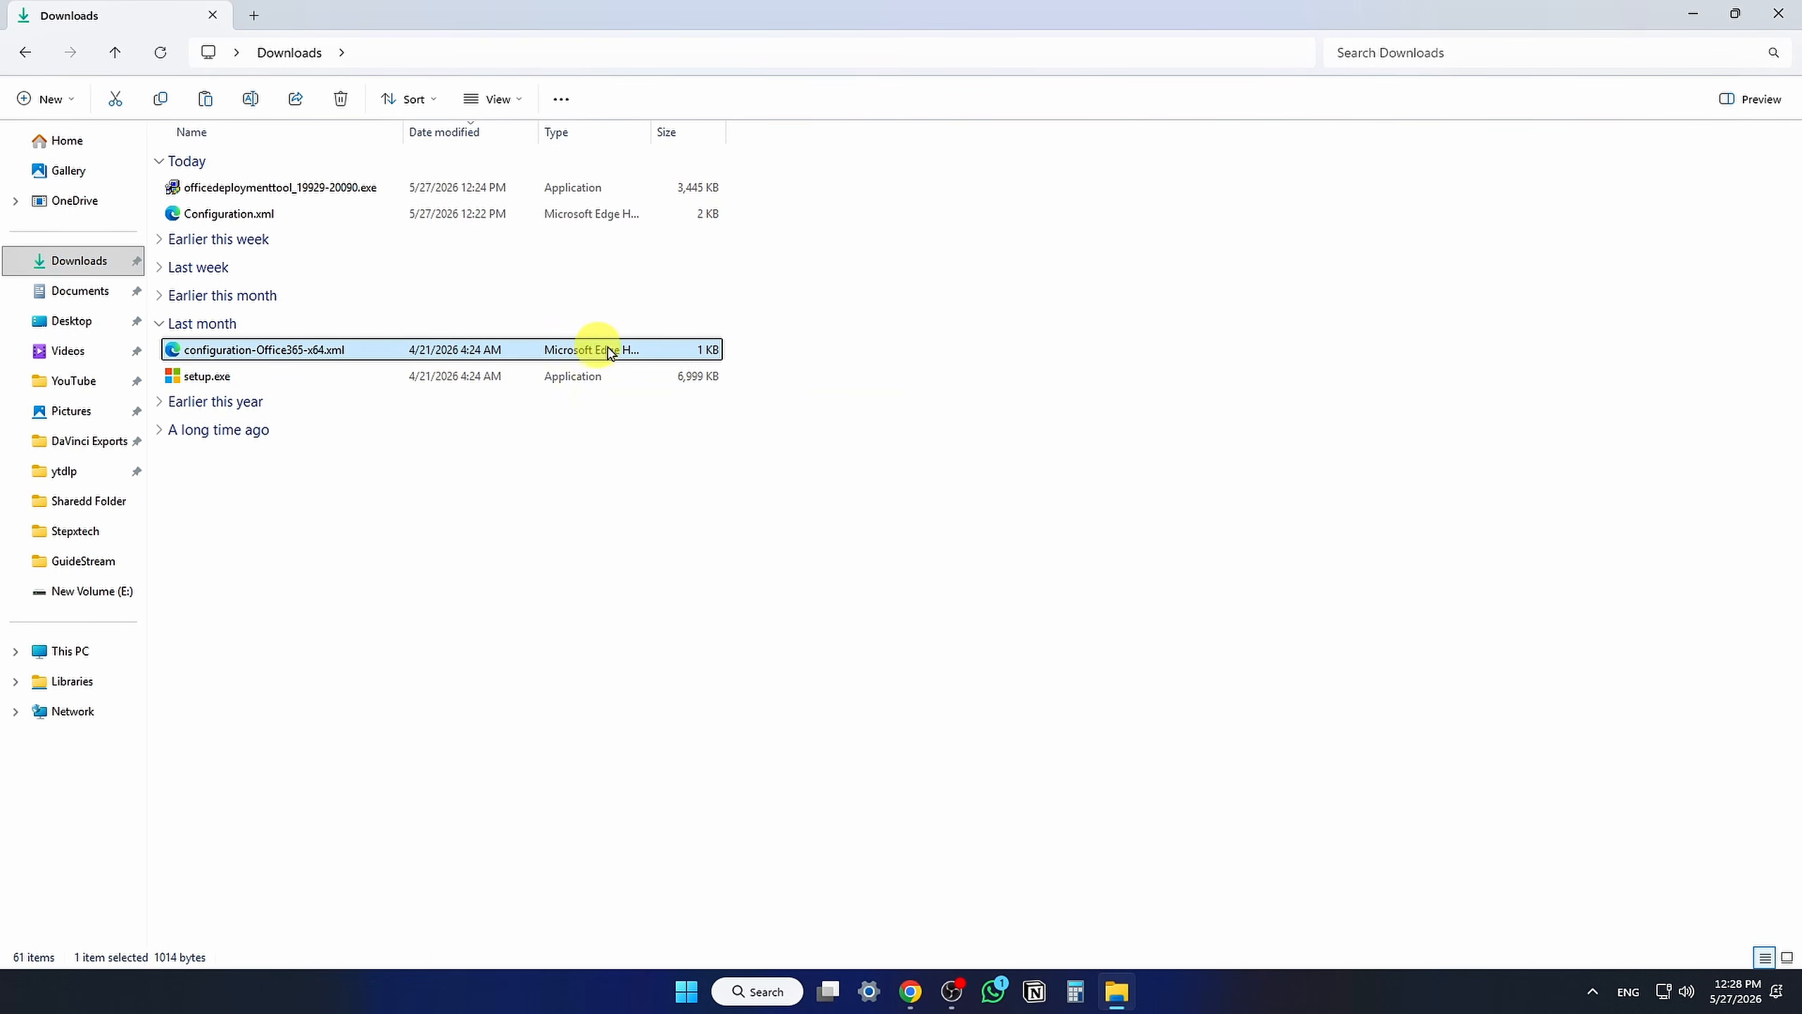
pyautogui.click(774, 353)
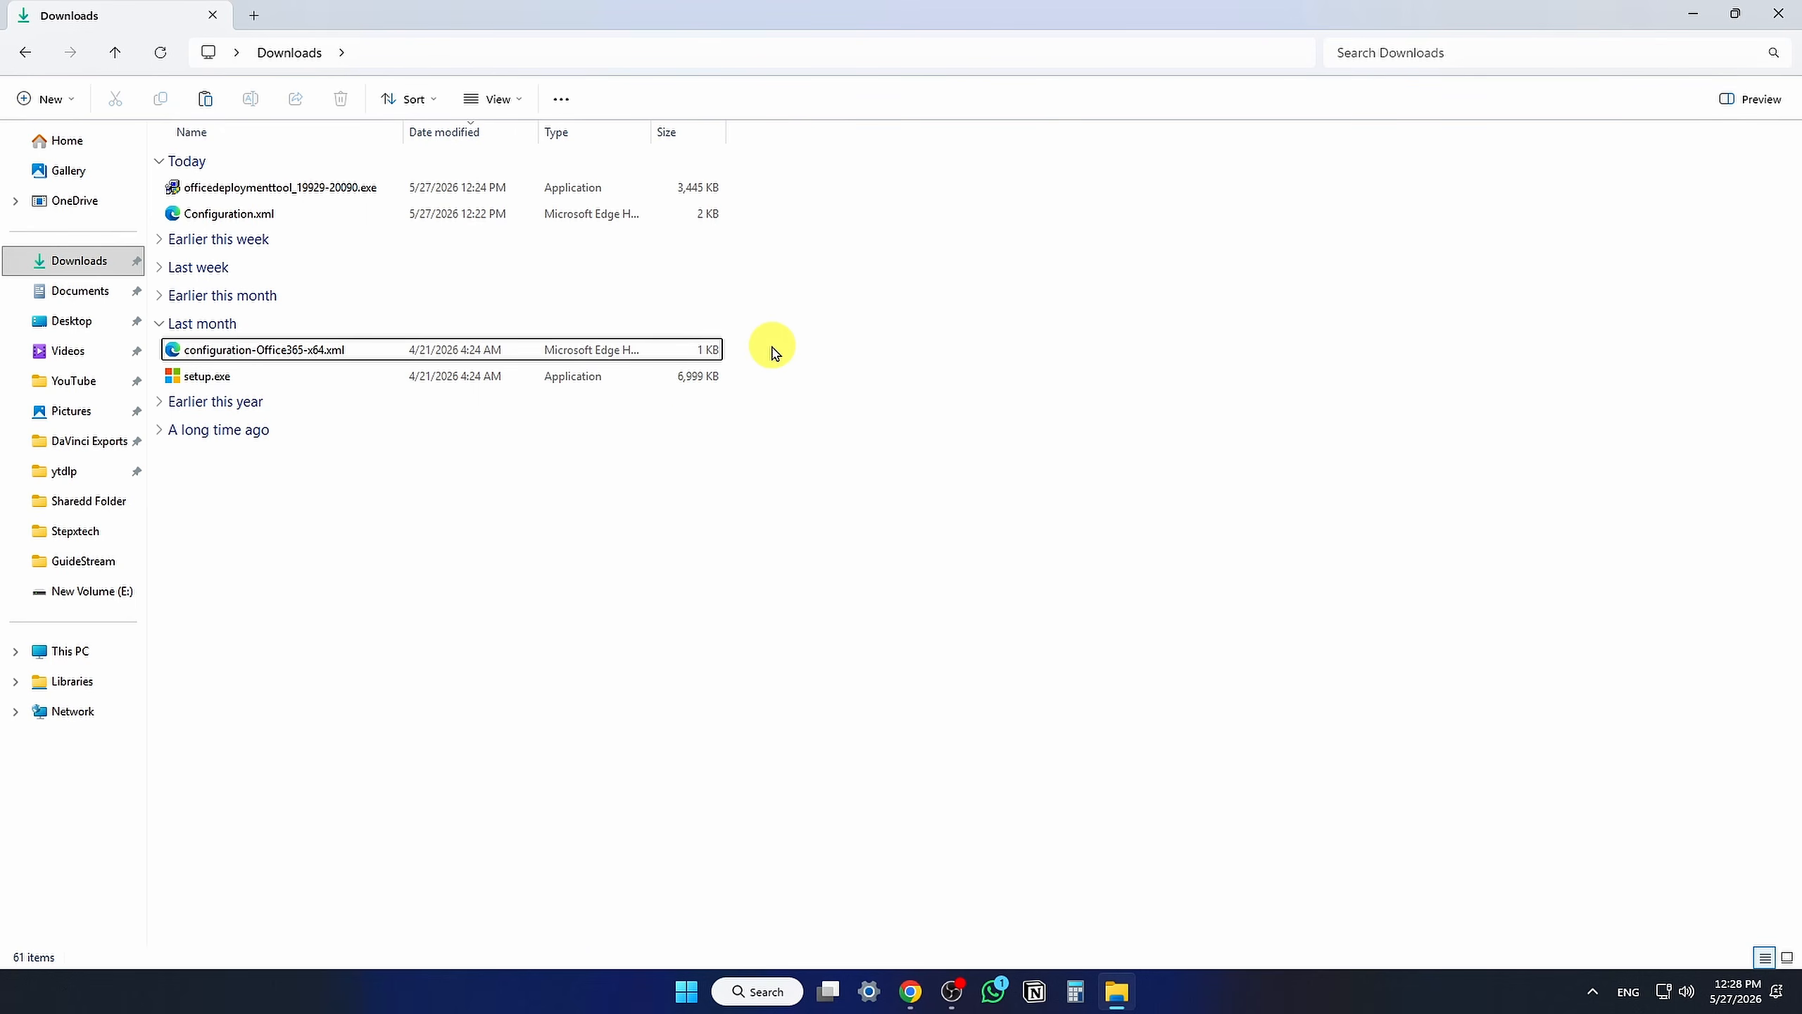
pyautogui.rightClick(528, 566)
pyautogui.moveTo(641, 421)
pyautogui.click(824, 408)
pyautogui.write('Office 2024')
pyautogui.press('Return')
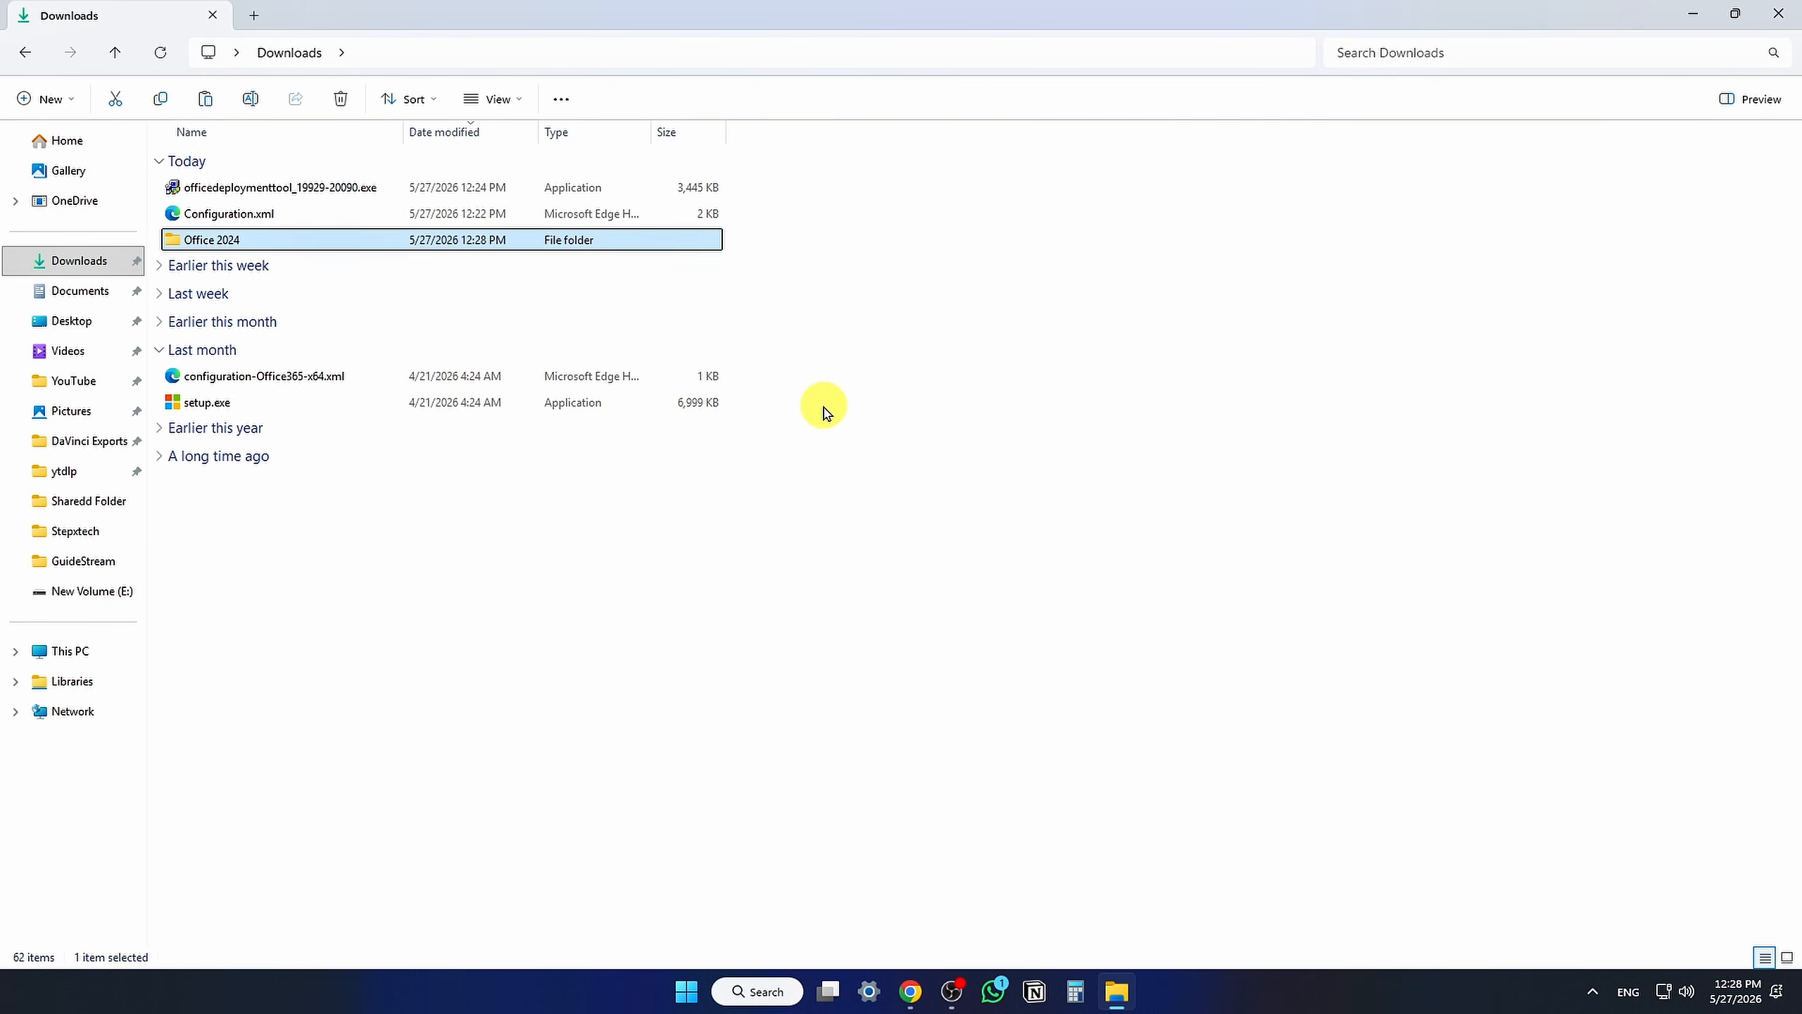
# Step: Move setup.exe and Configuration.xml into the Office 2024 folder
pyautogui.click(348, 414)
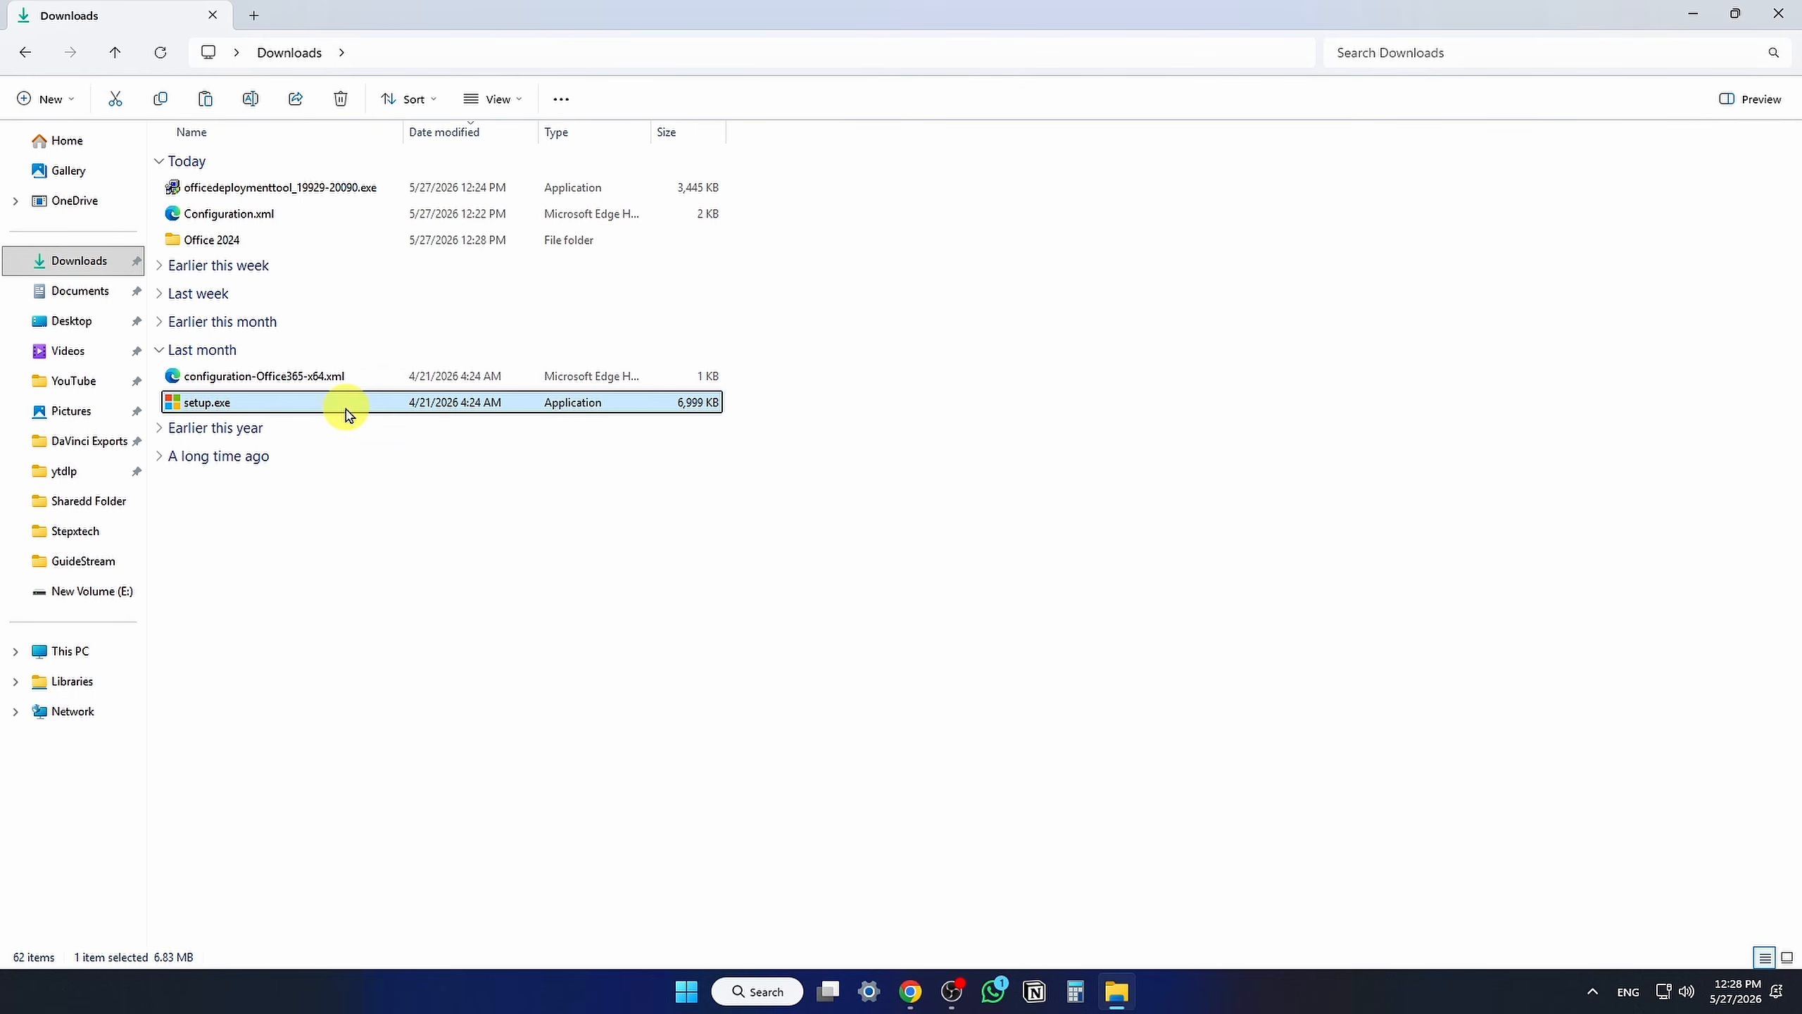
pyautogui.keyDown('ctrl'); pyautogui.click(306, 216); pyautogui.keyUp('ctrl')
pyautogui.rightClick(384, 213)
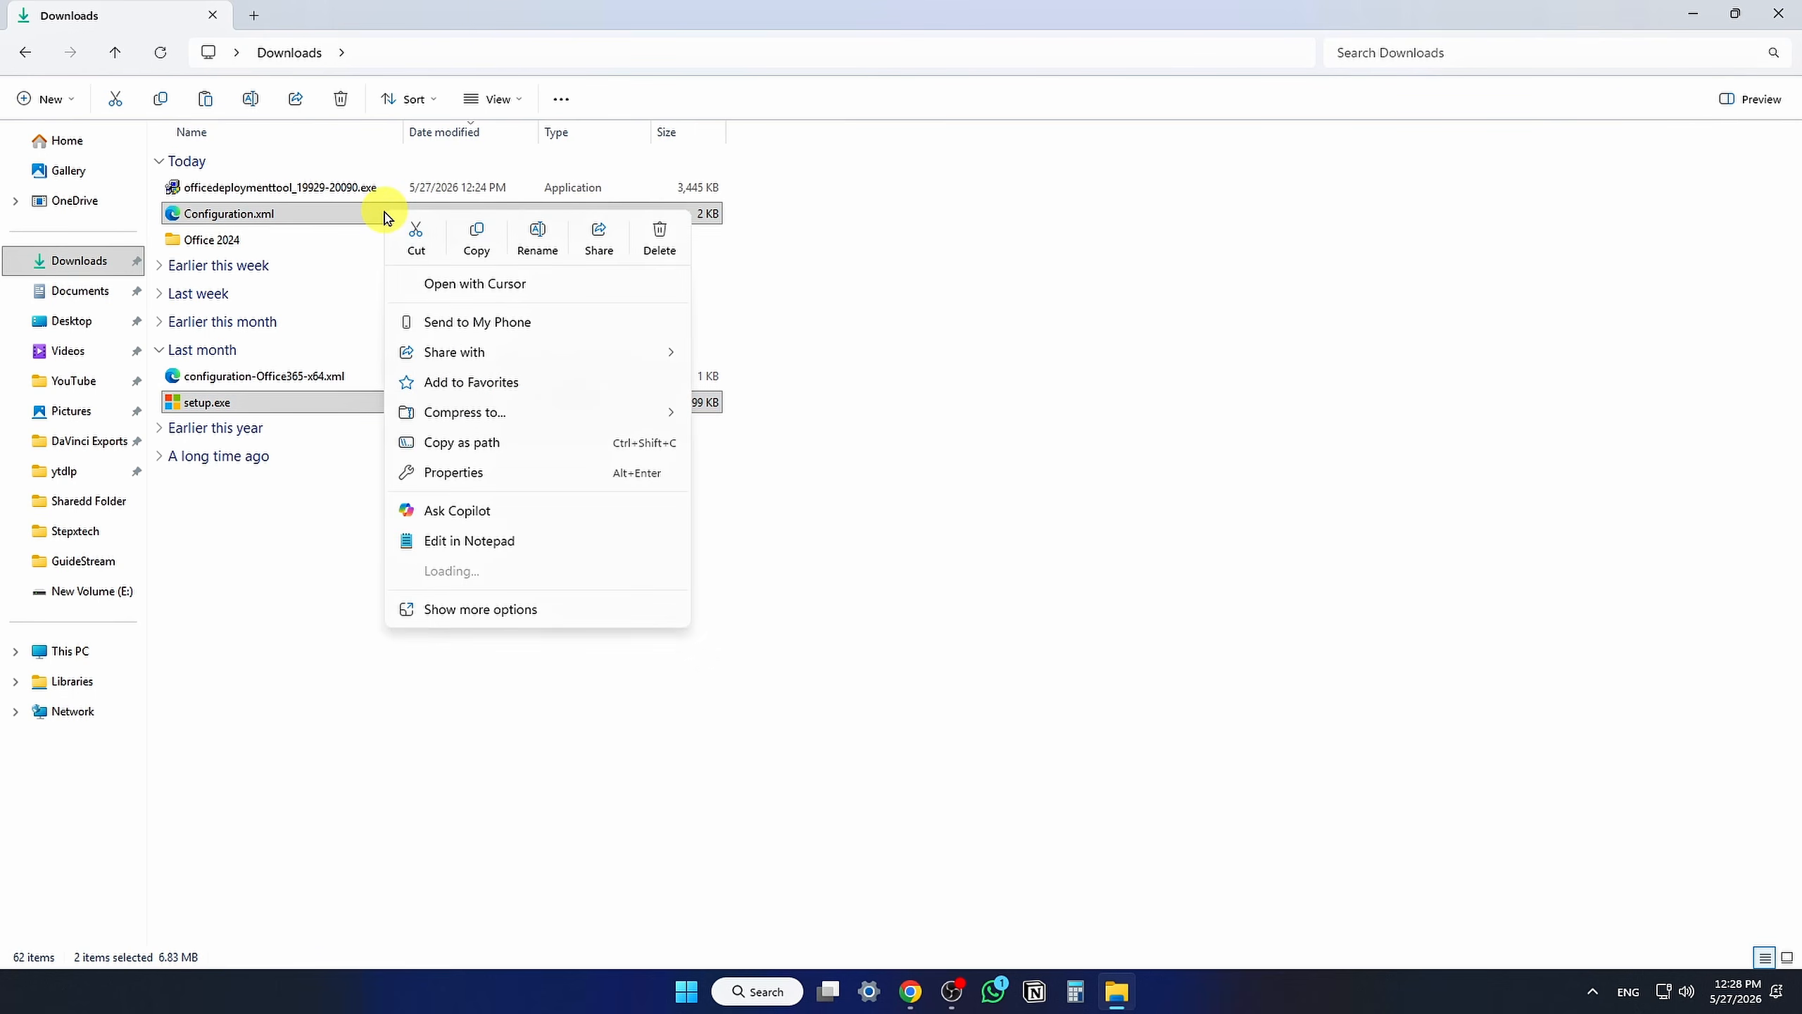
pyautogui.click(419, 238)
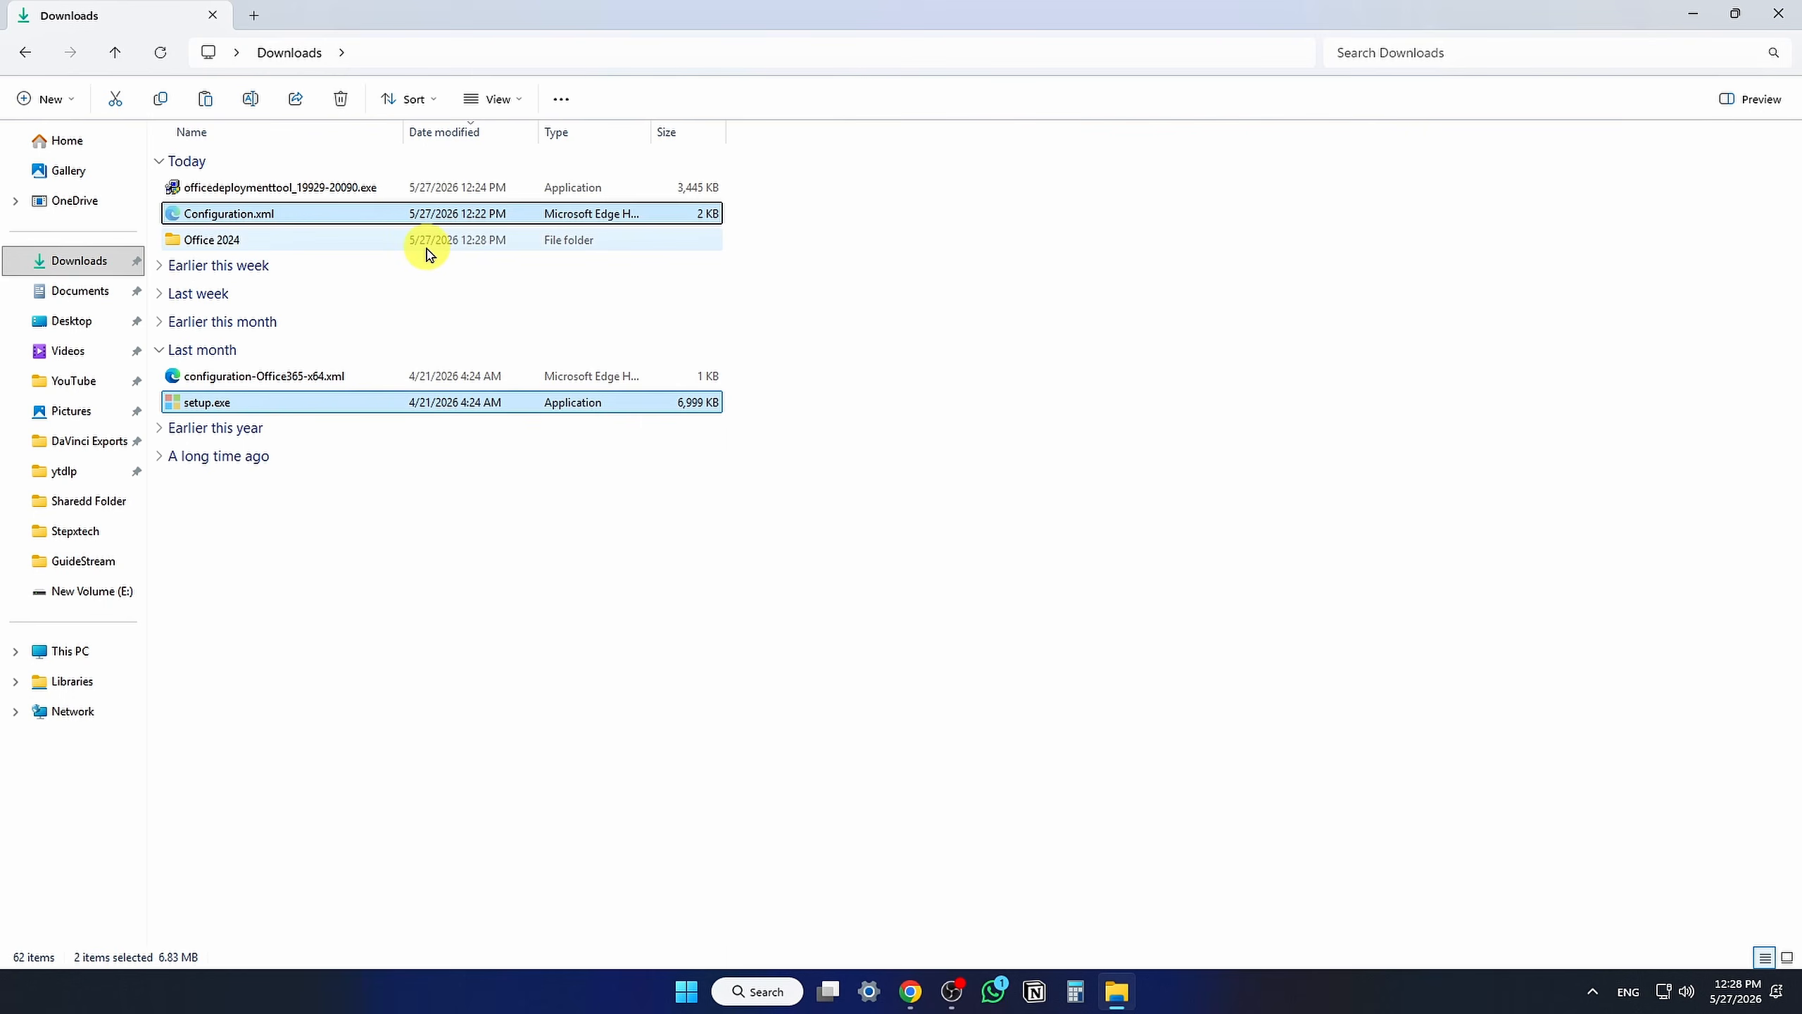
pyautogui.doubleClick(427, 247)
pyautogui.hotkey('ctrl', 'v')
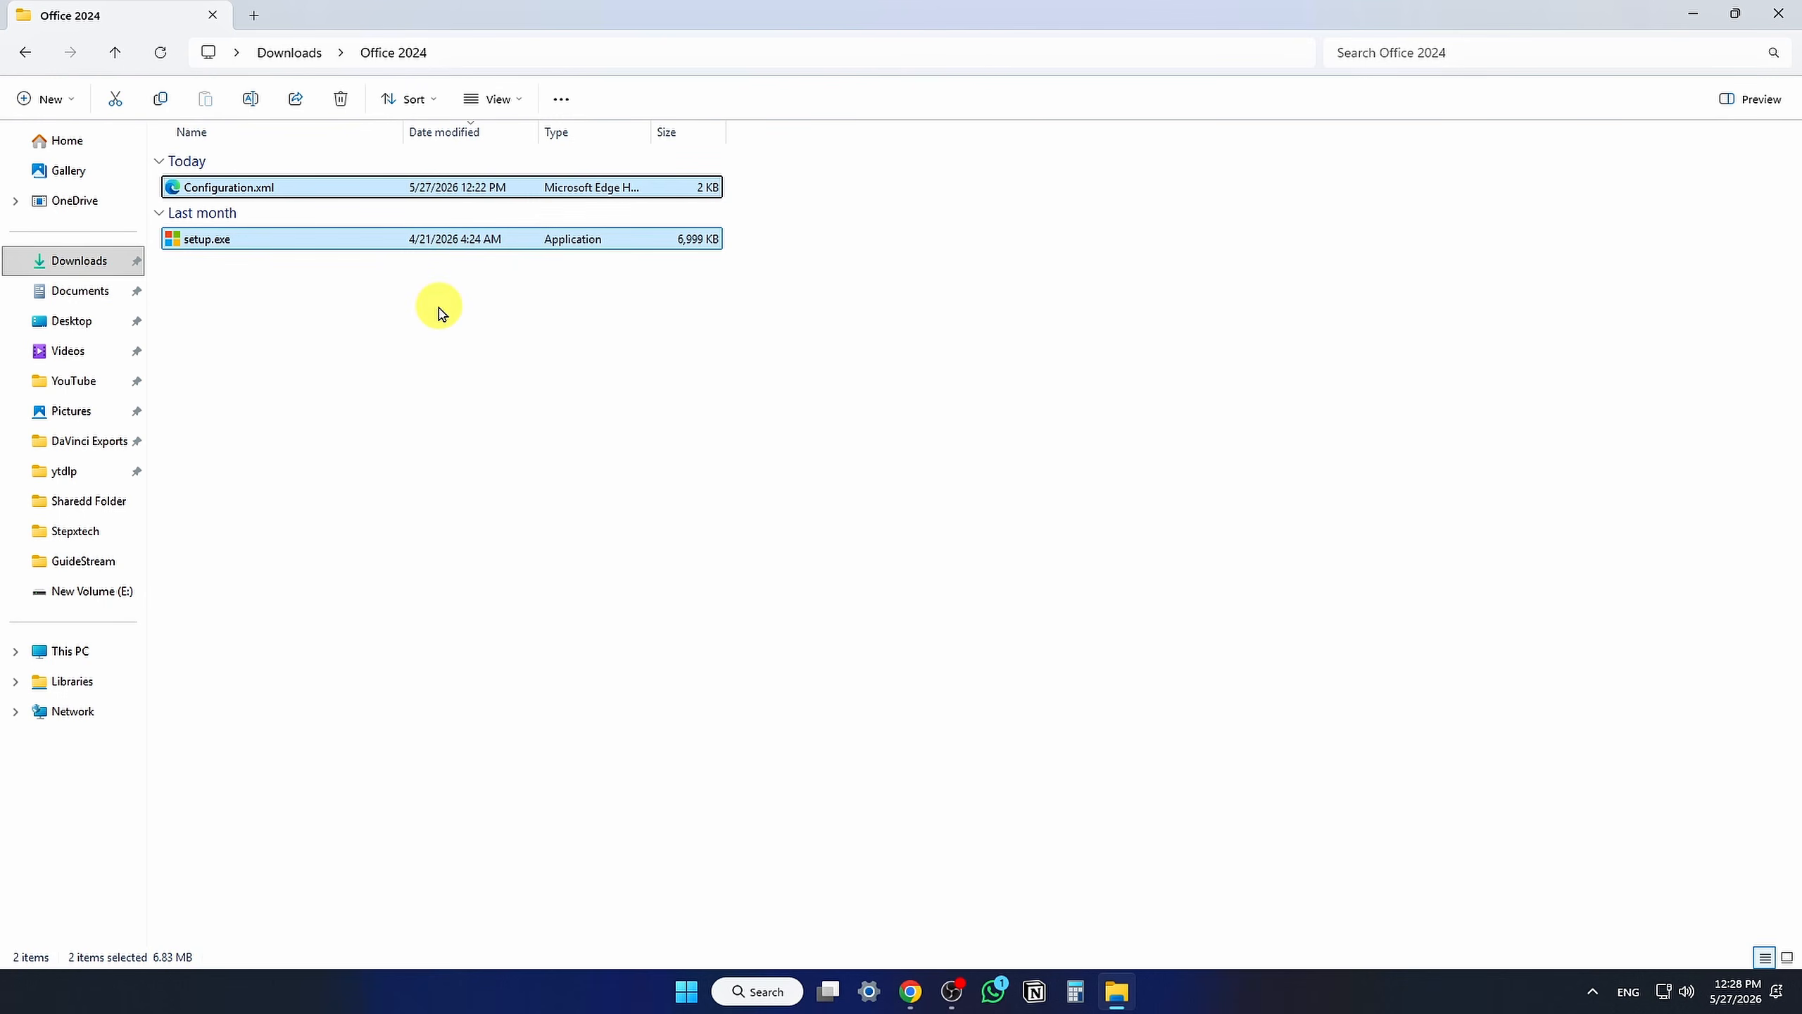
# Step: Move the Office 2024 folder to the root of Local Disk (C:) and open it
pyautogui.click(439, 306)
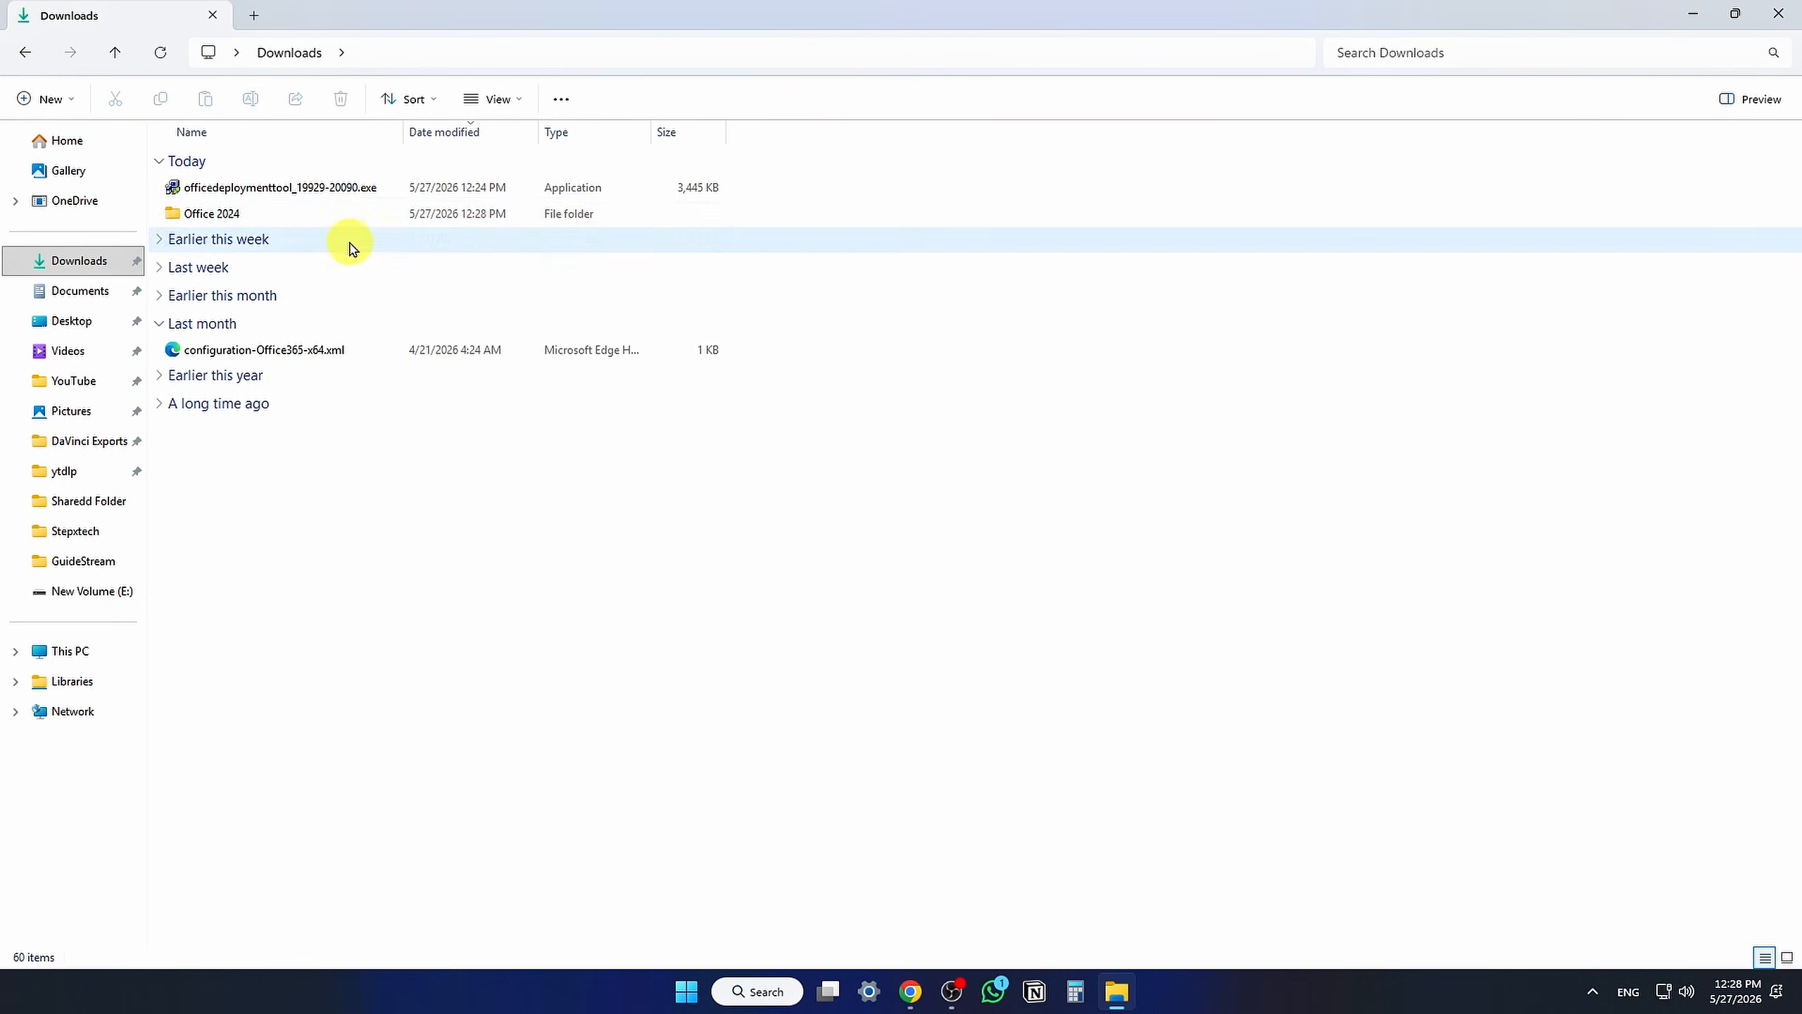
pyautogui.click(345, 215)
pyautogui.rightClick(342, 224)
pyautogui.click(371, 246)
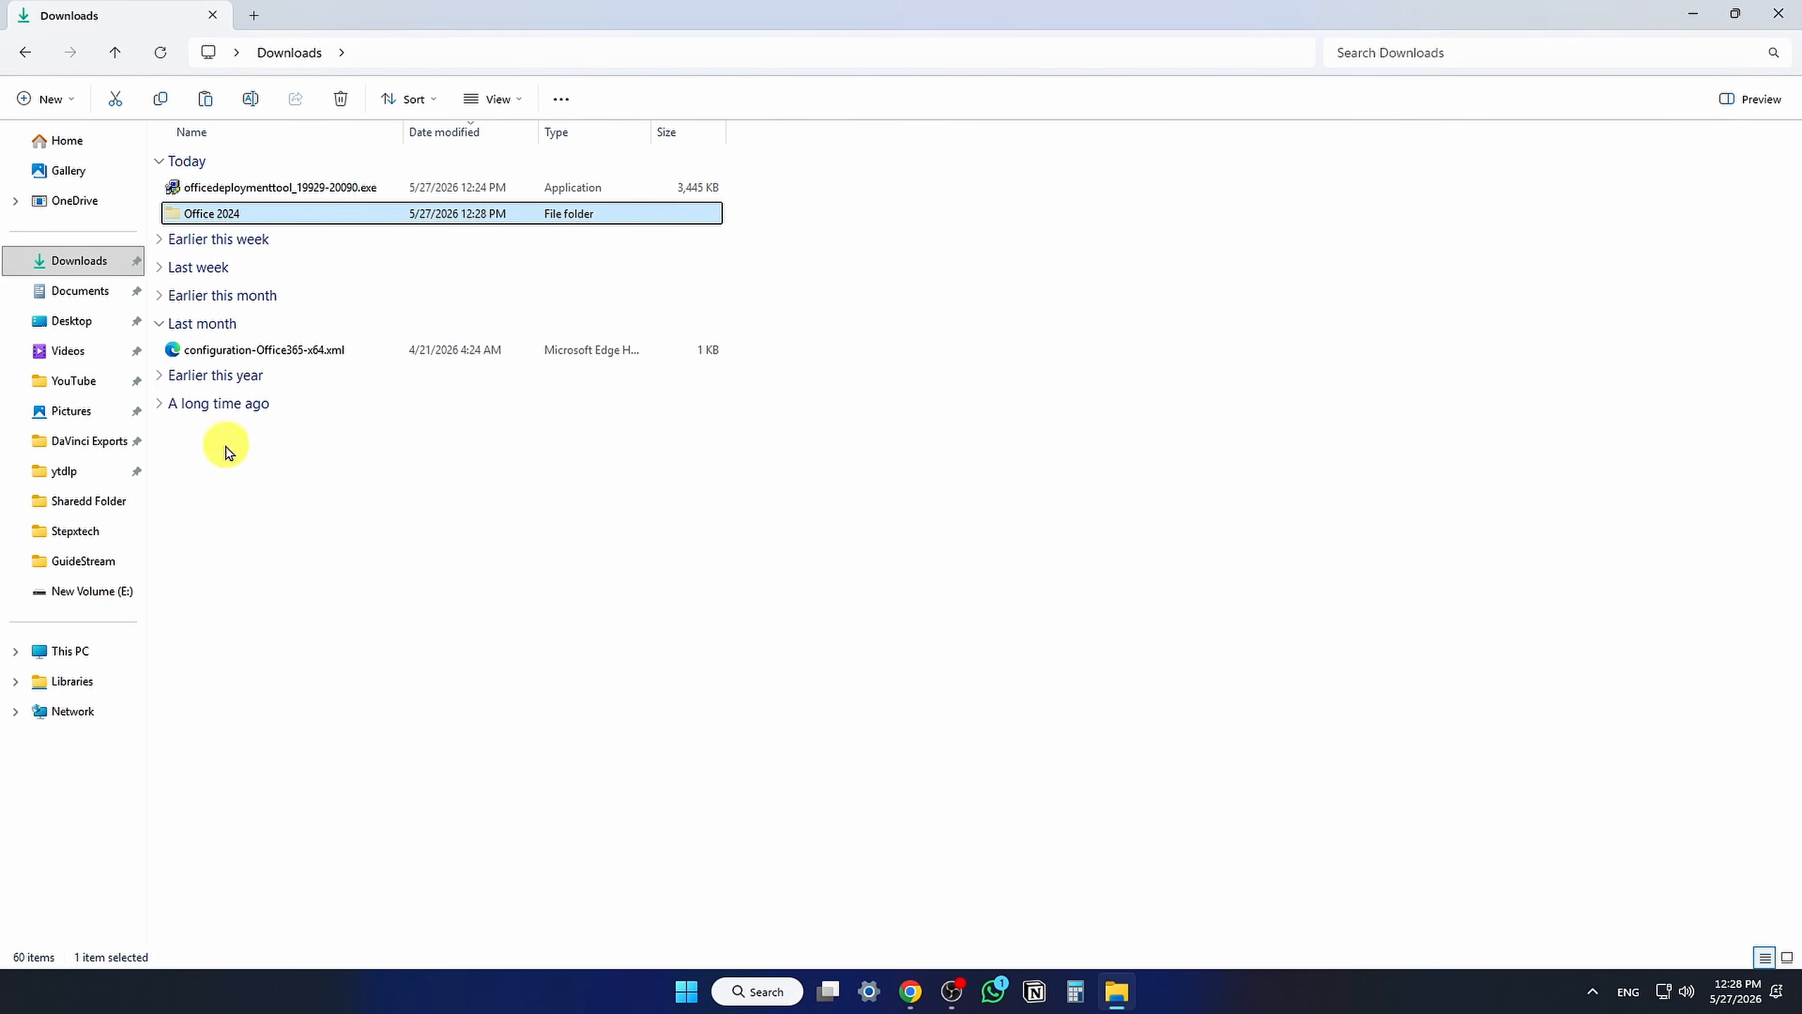
pyautogui.click(78, 652)
pyautogui.doubleClick(293, 205)
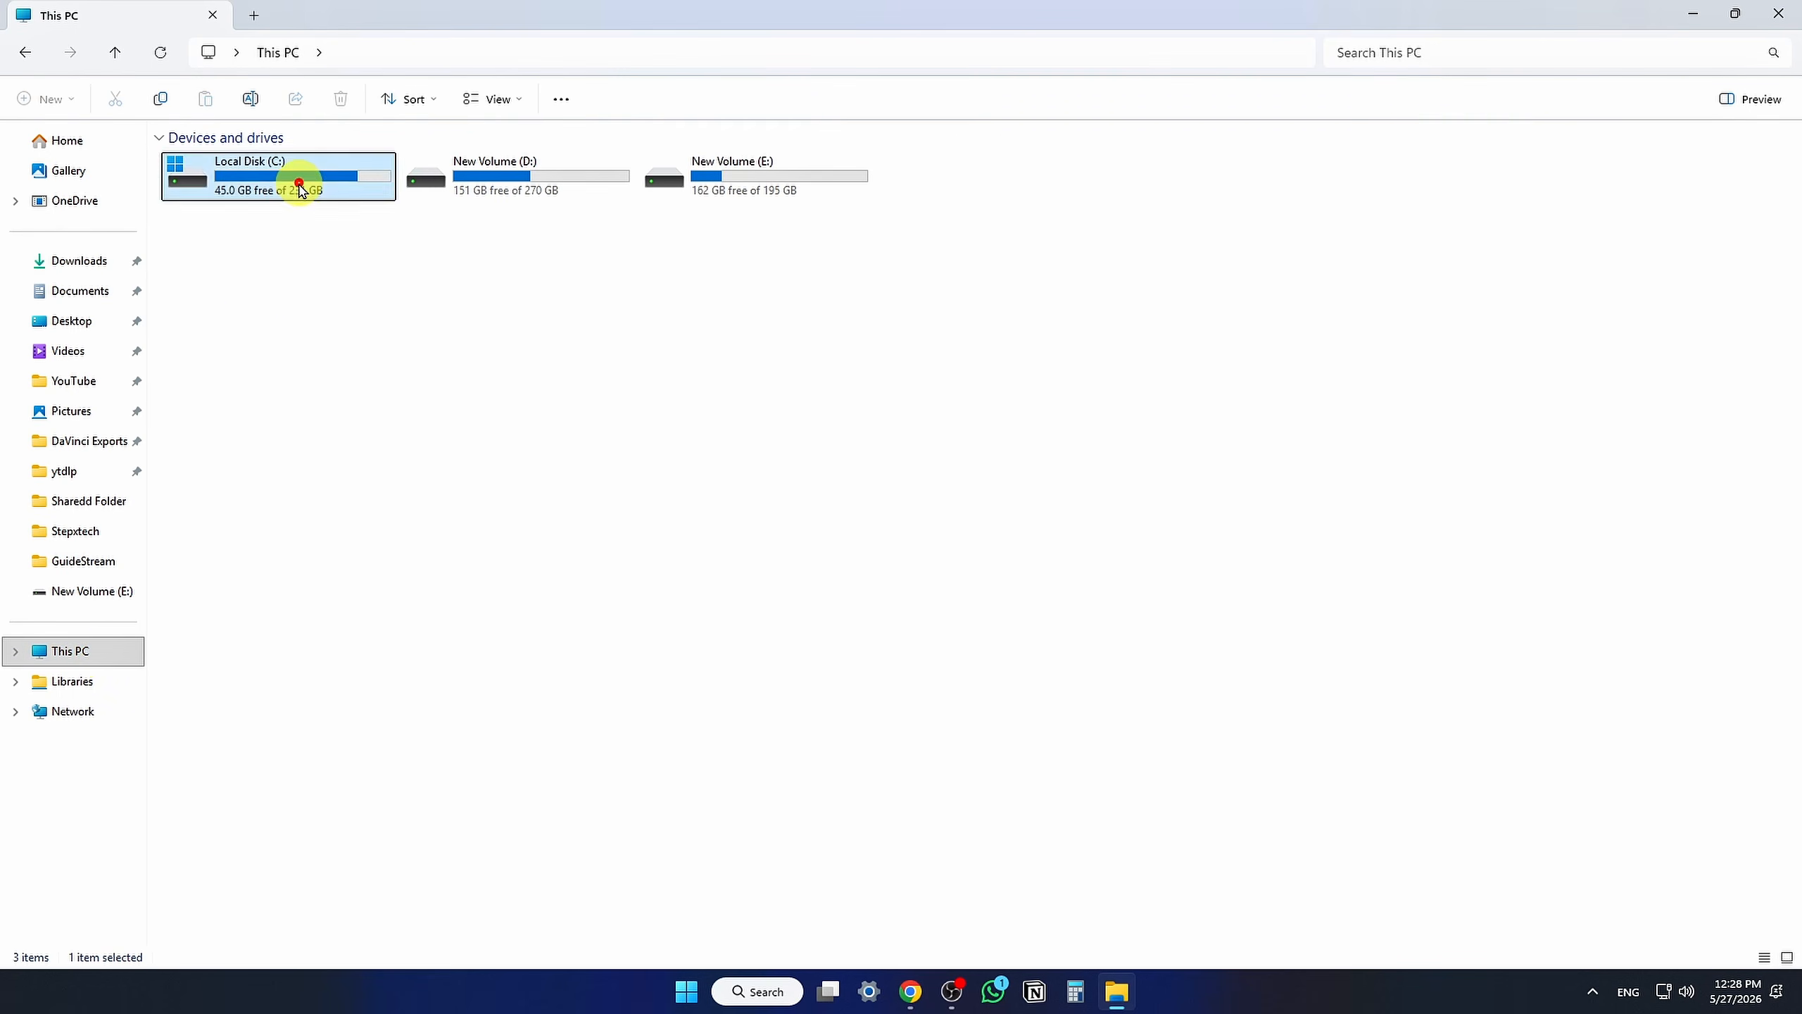
pyautogui.rightClick(1218, 476)
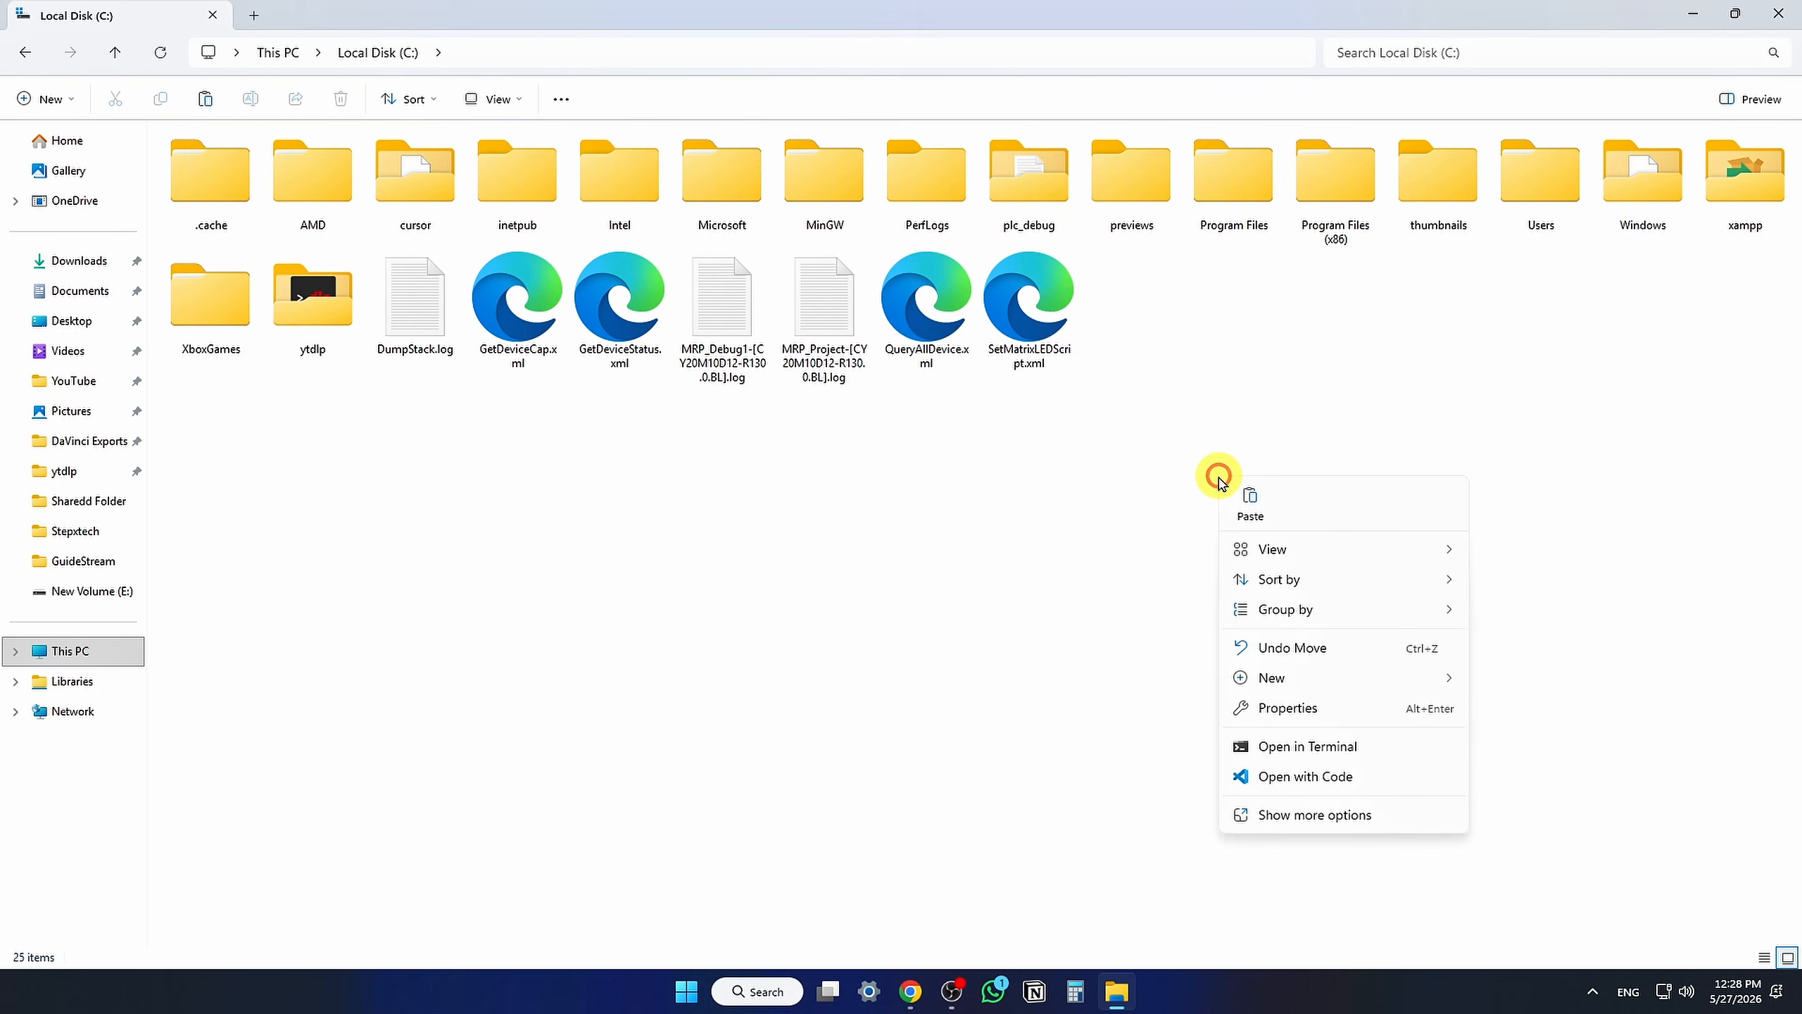
pyautogui.click(1239, 493)
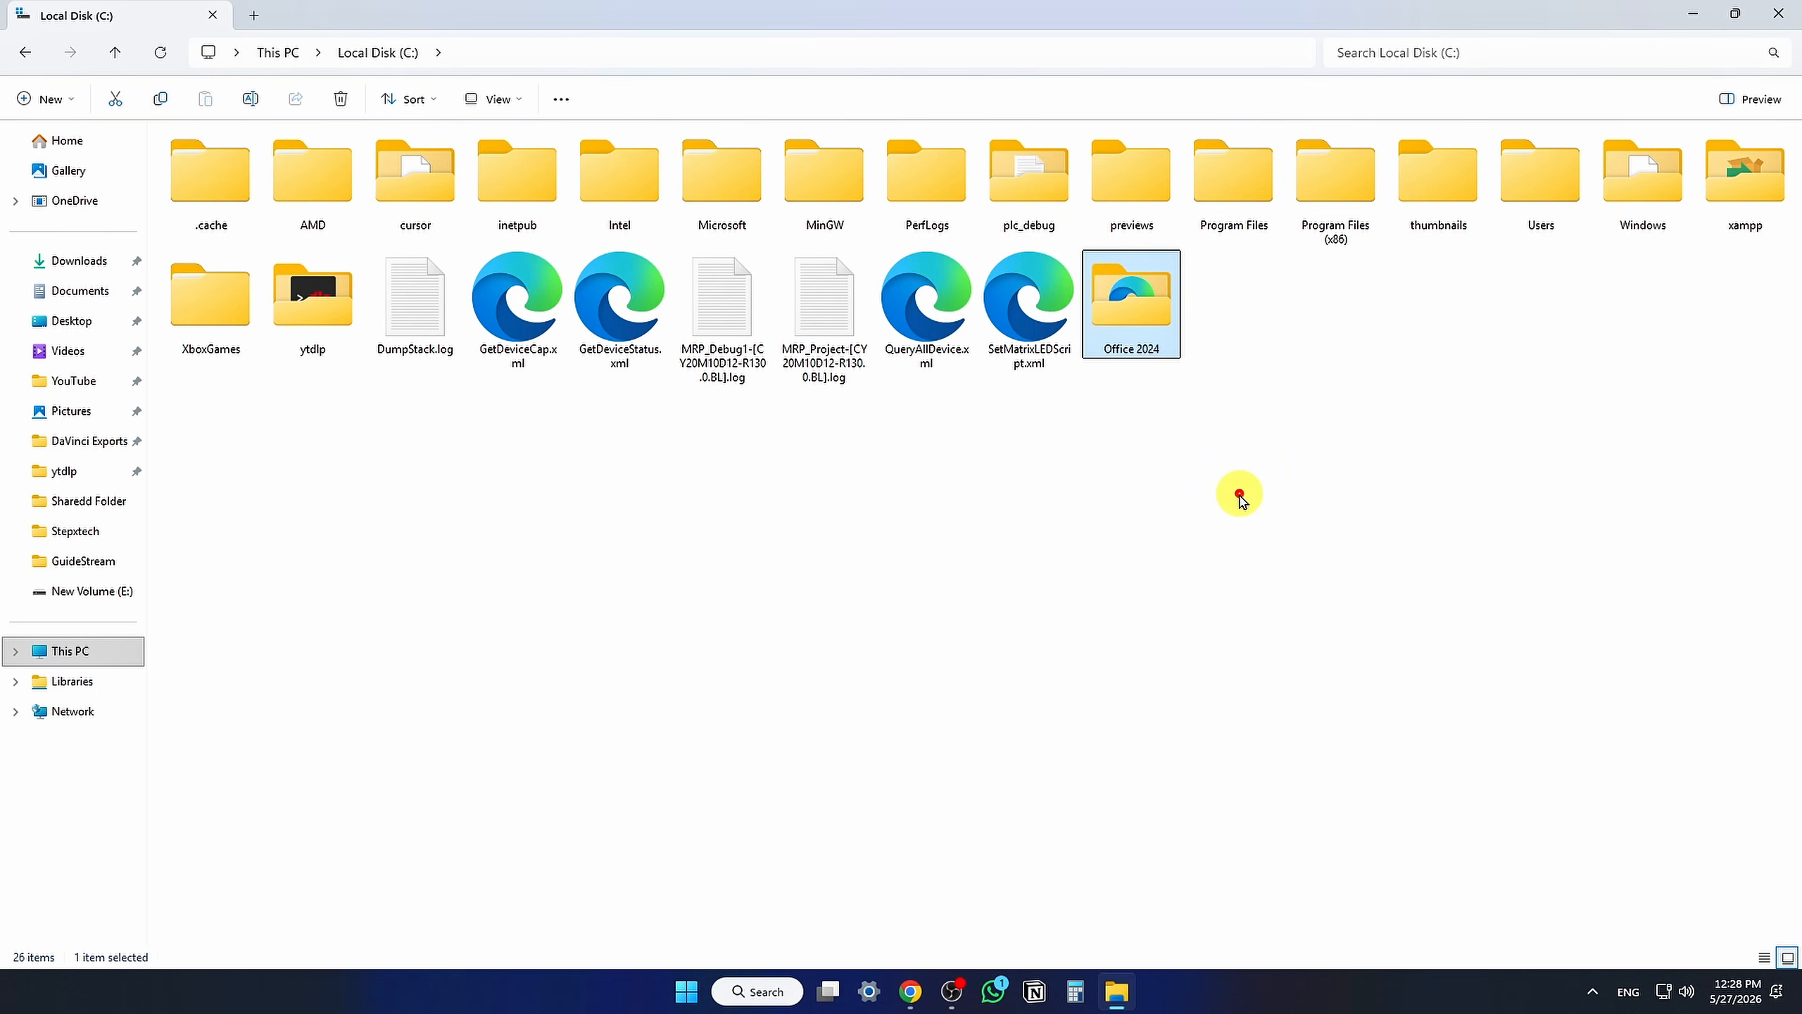
pyautogui.click(899, 204)
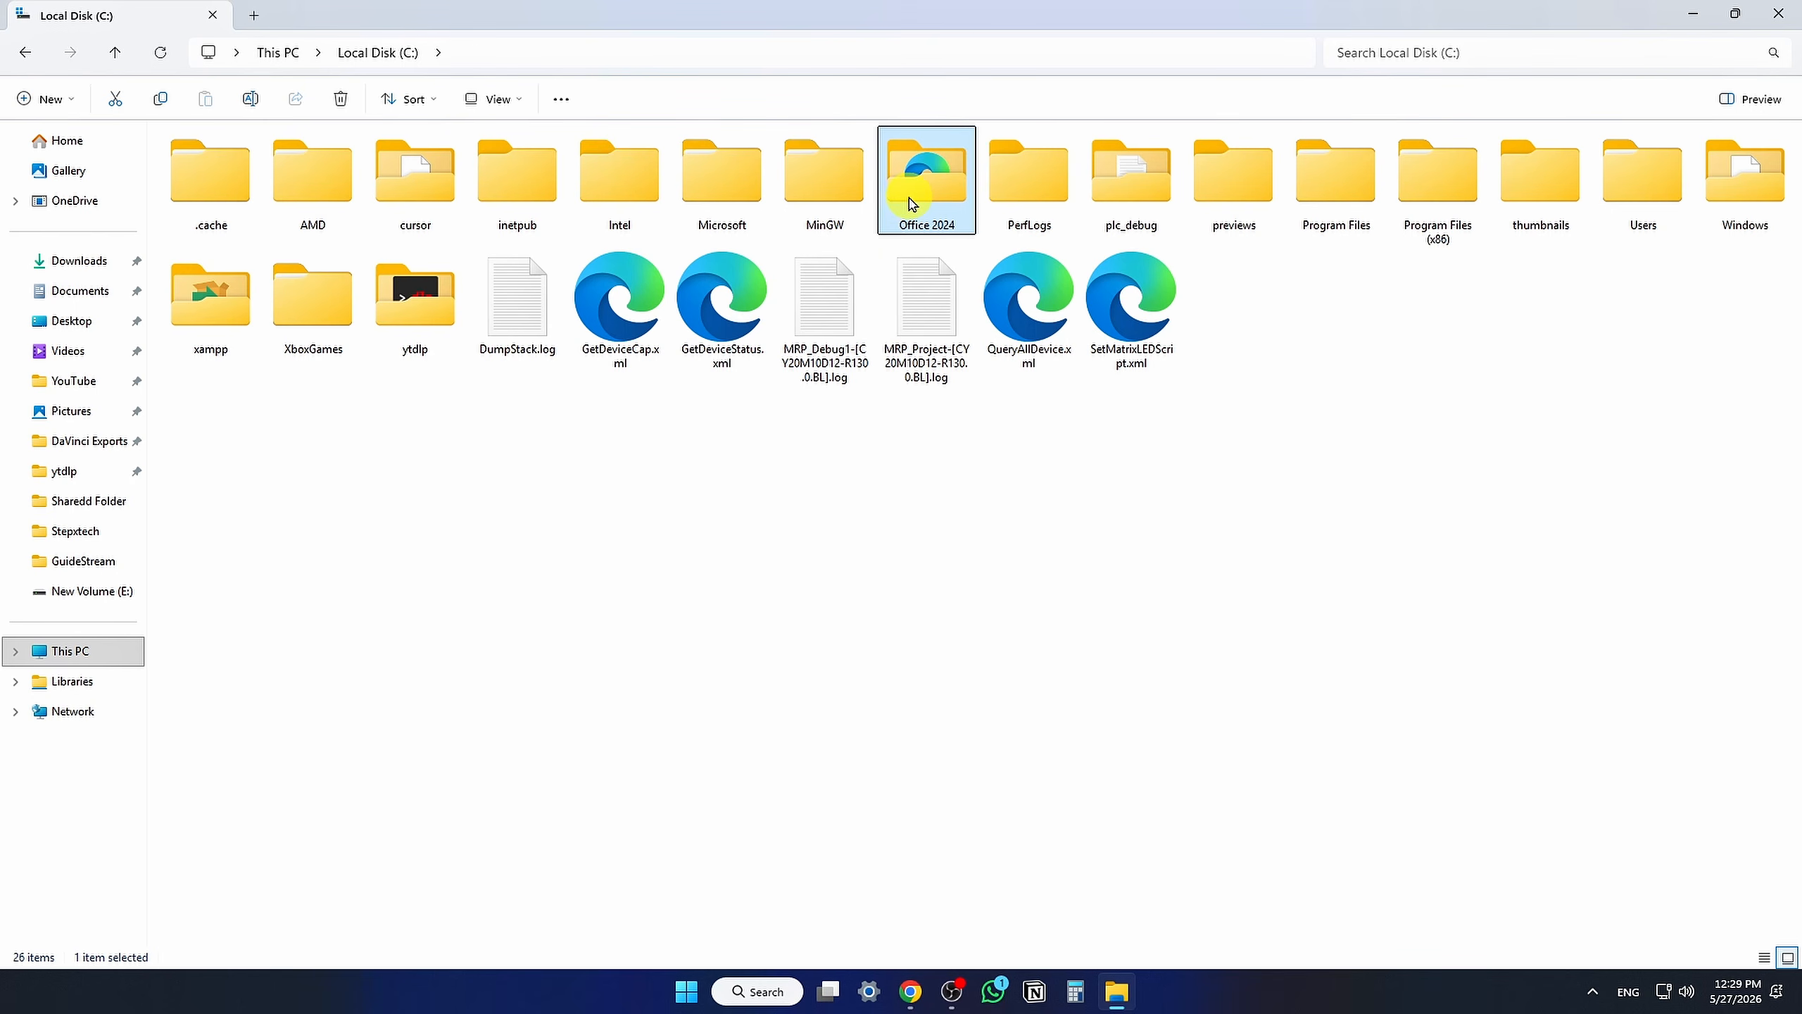
pyautogui.doubleClick(909, 204)
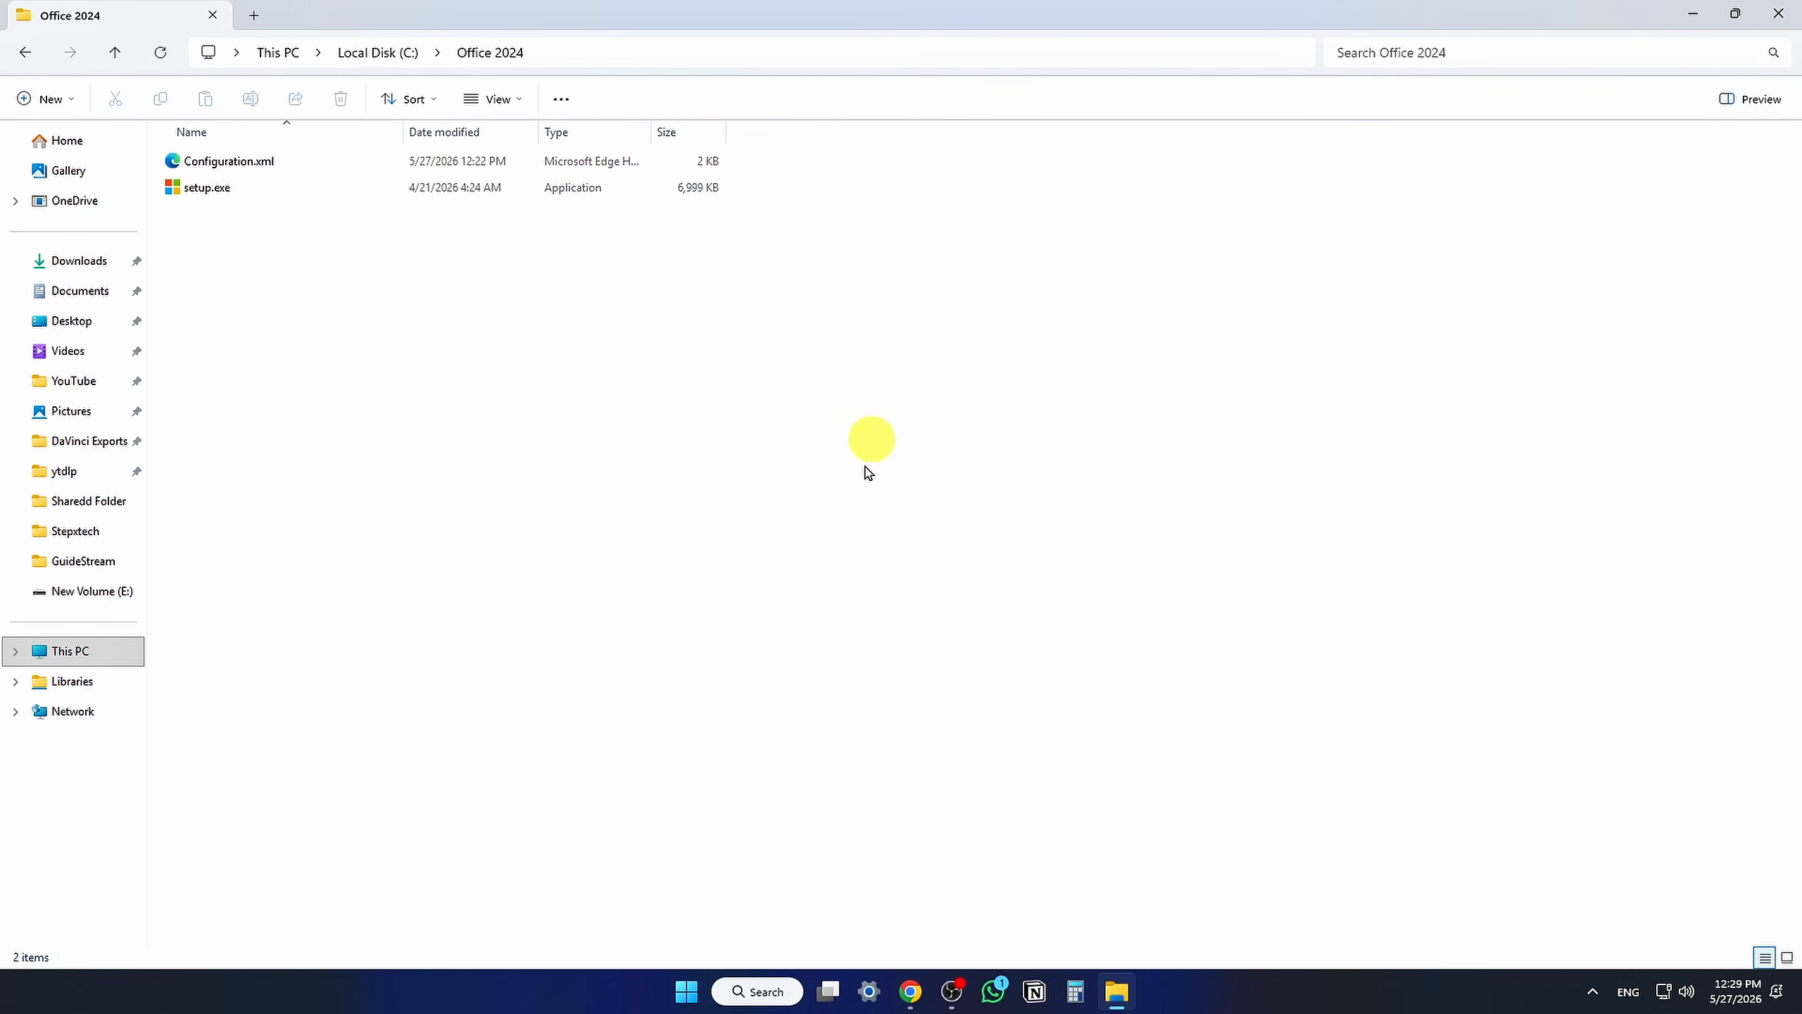
# Step: Search for cmd and run Command Prompt as administrator
pyautogui.click(771, 991)
pyautogui.write('cmd')
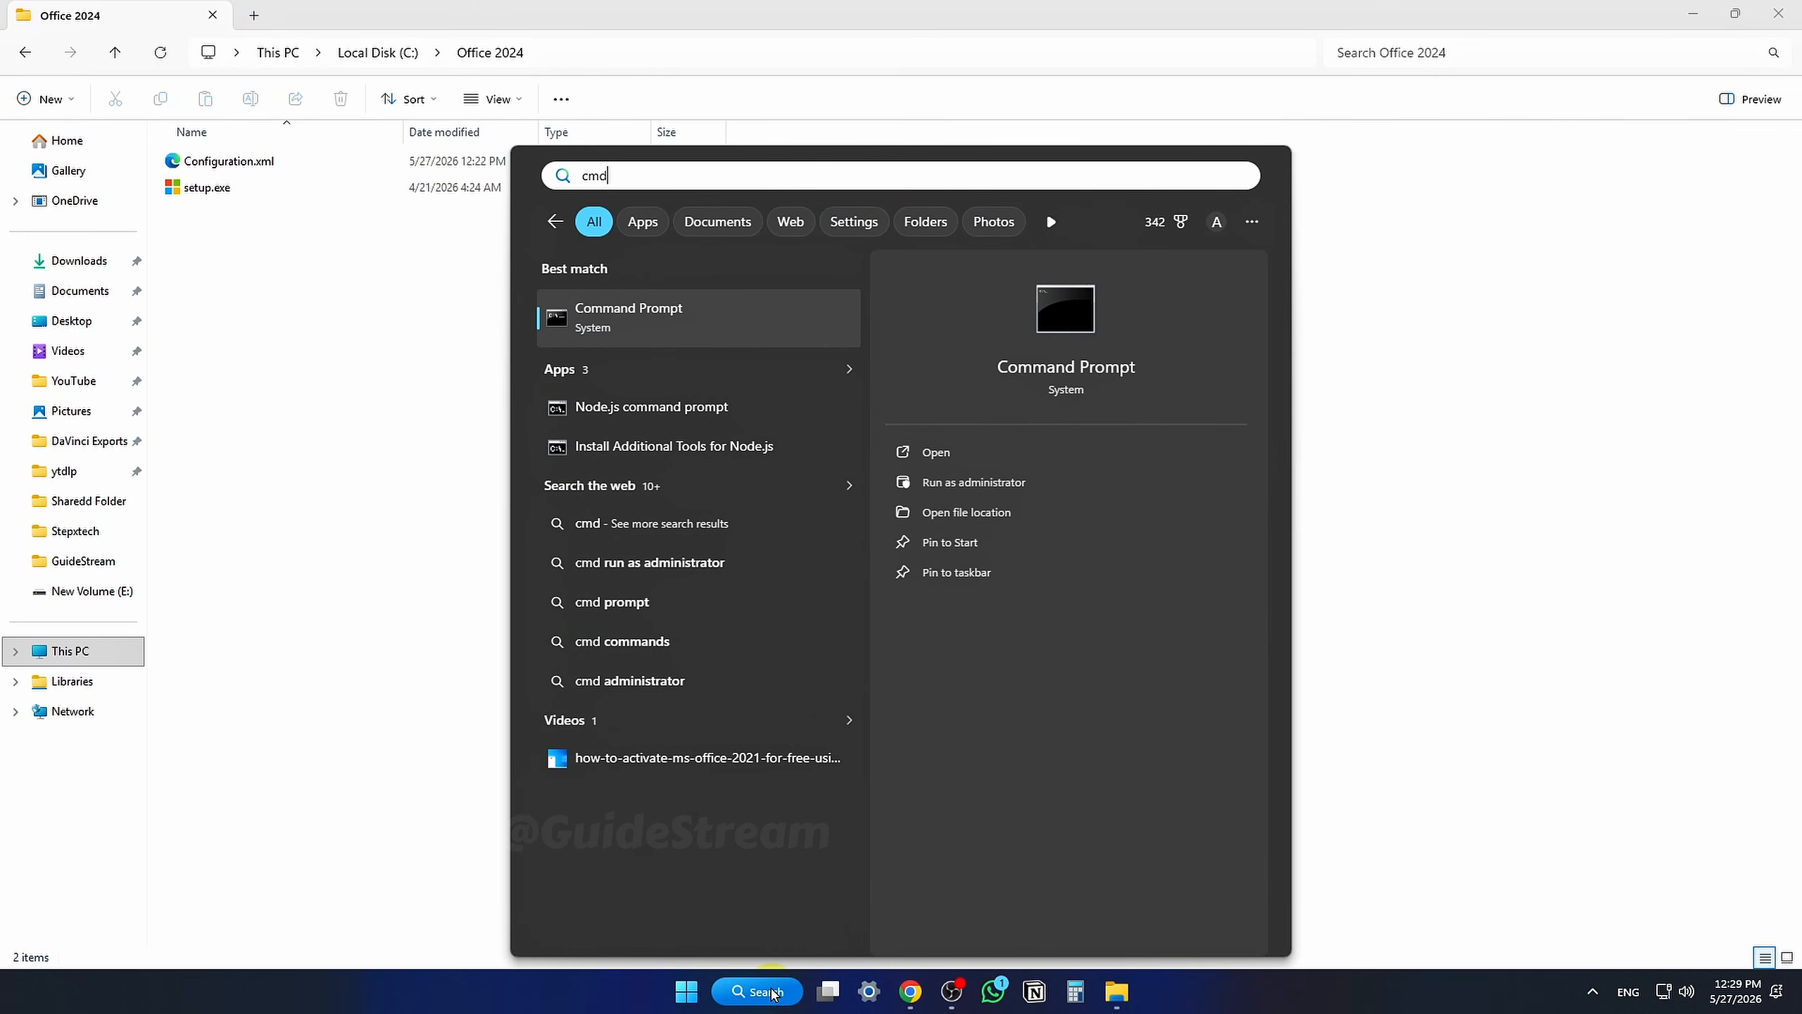
pyautogui.rightClick(729, 331)
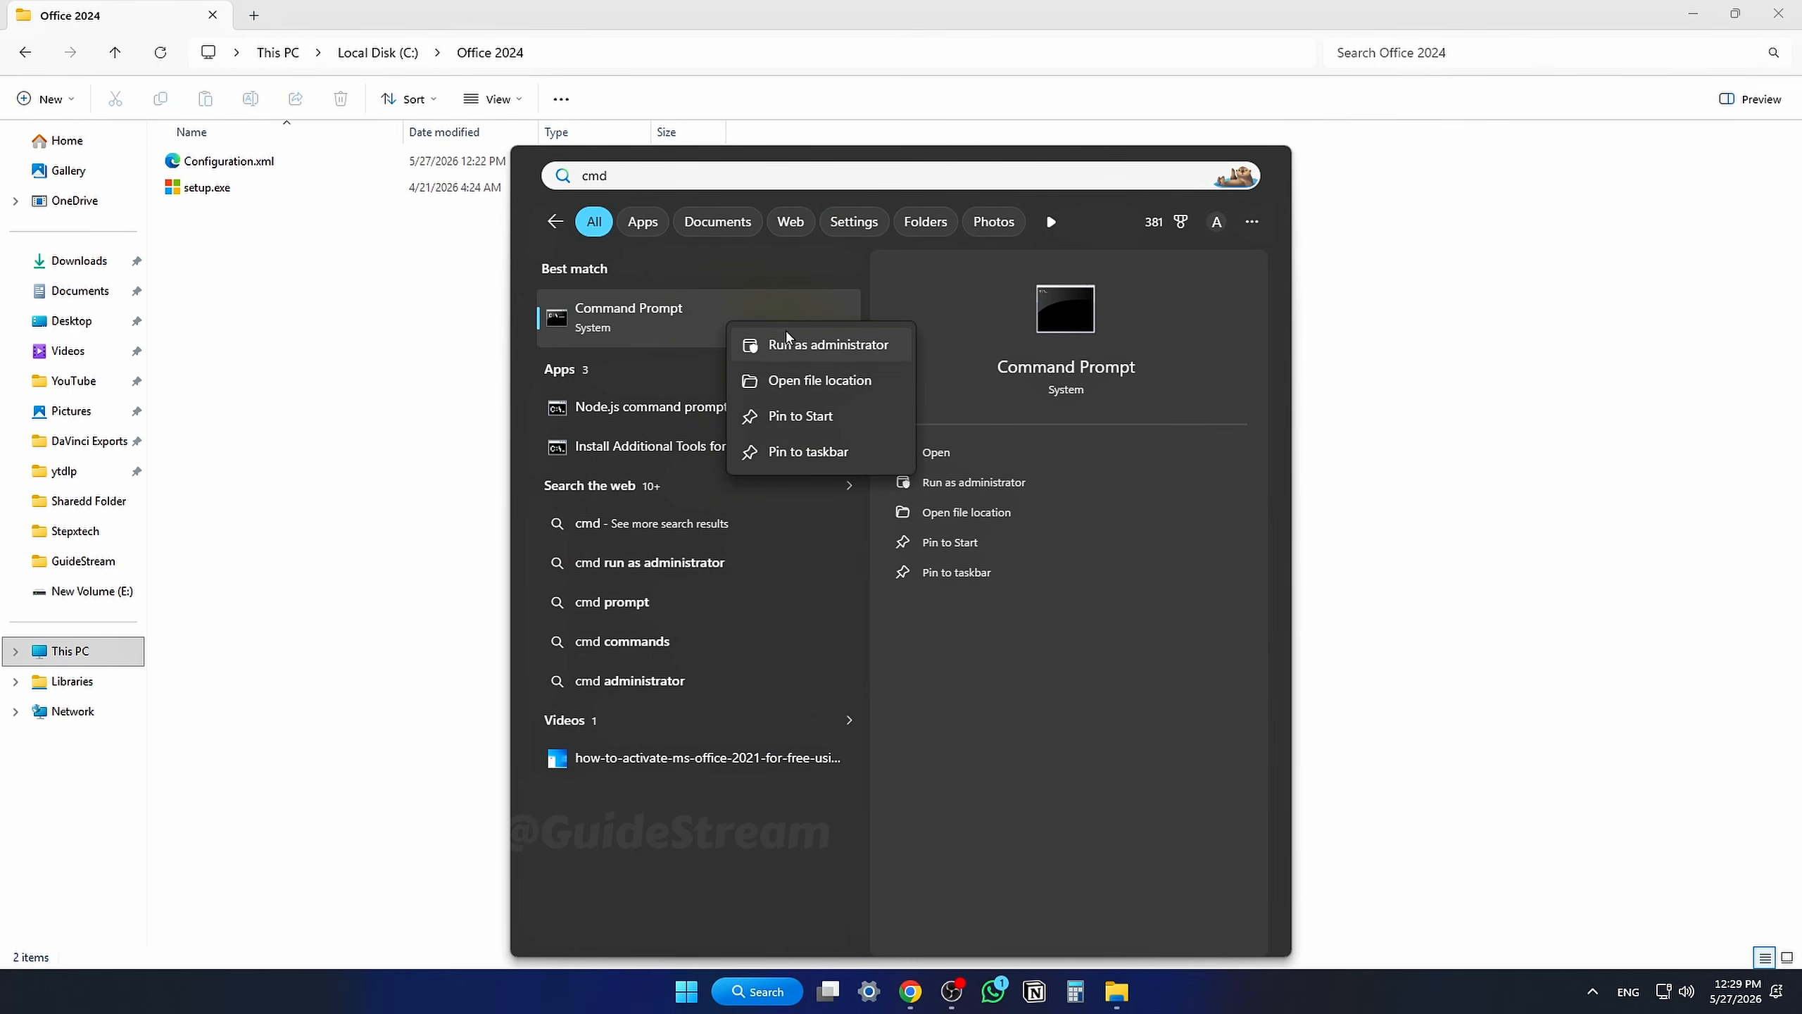
pyautogui.click(849, 346)
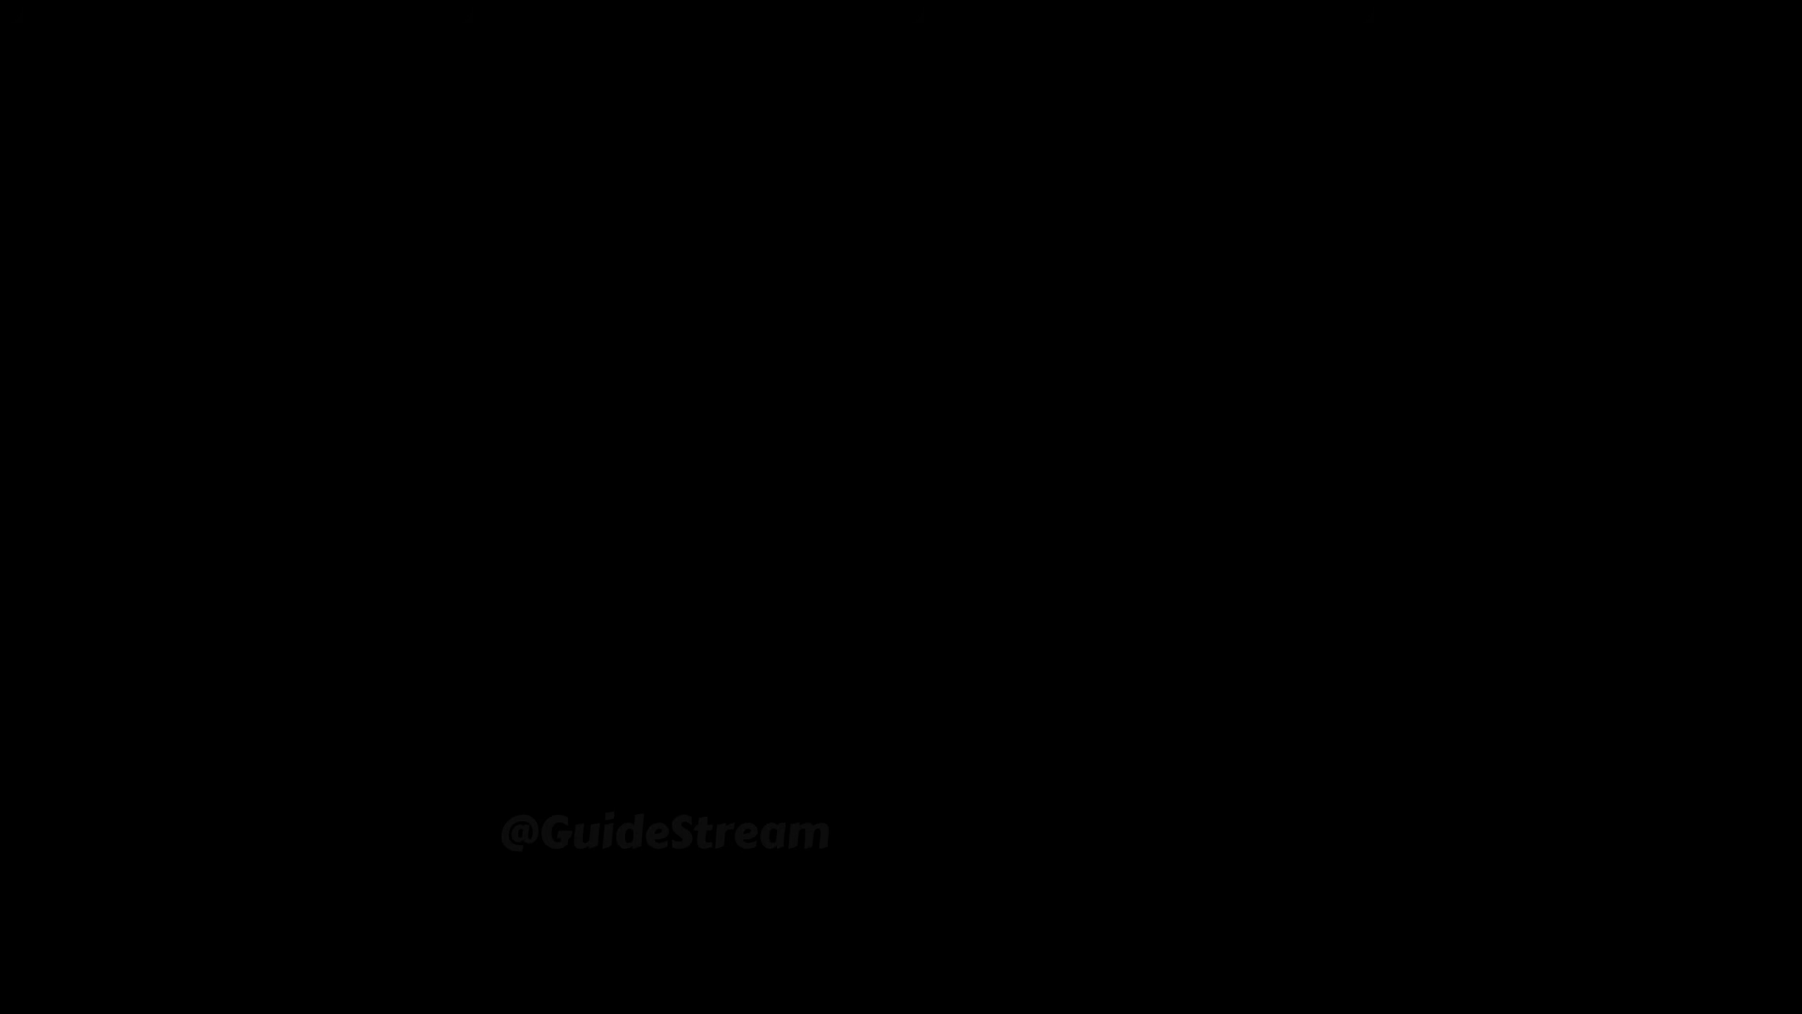
# Step: Change the Command Prompt directory to C:\Office 2024 using the folder path copied from the address bar
pyautogui.write('cd')
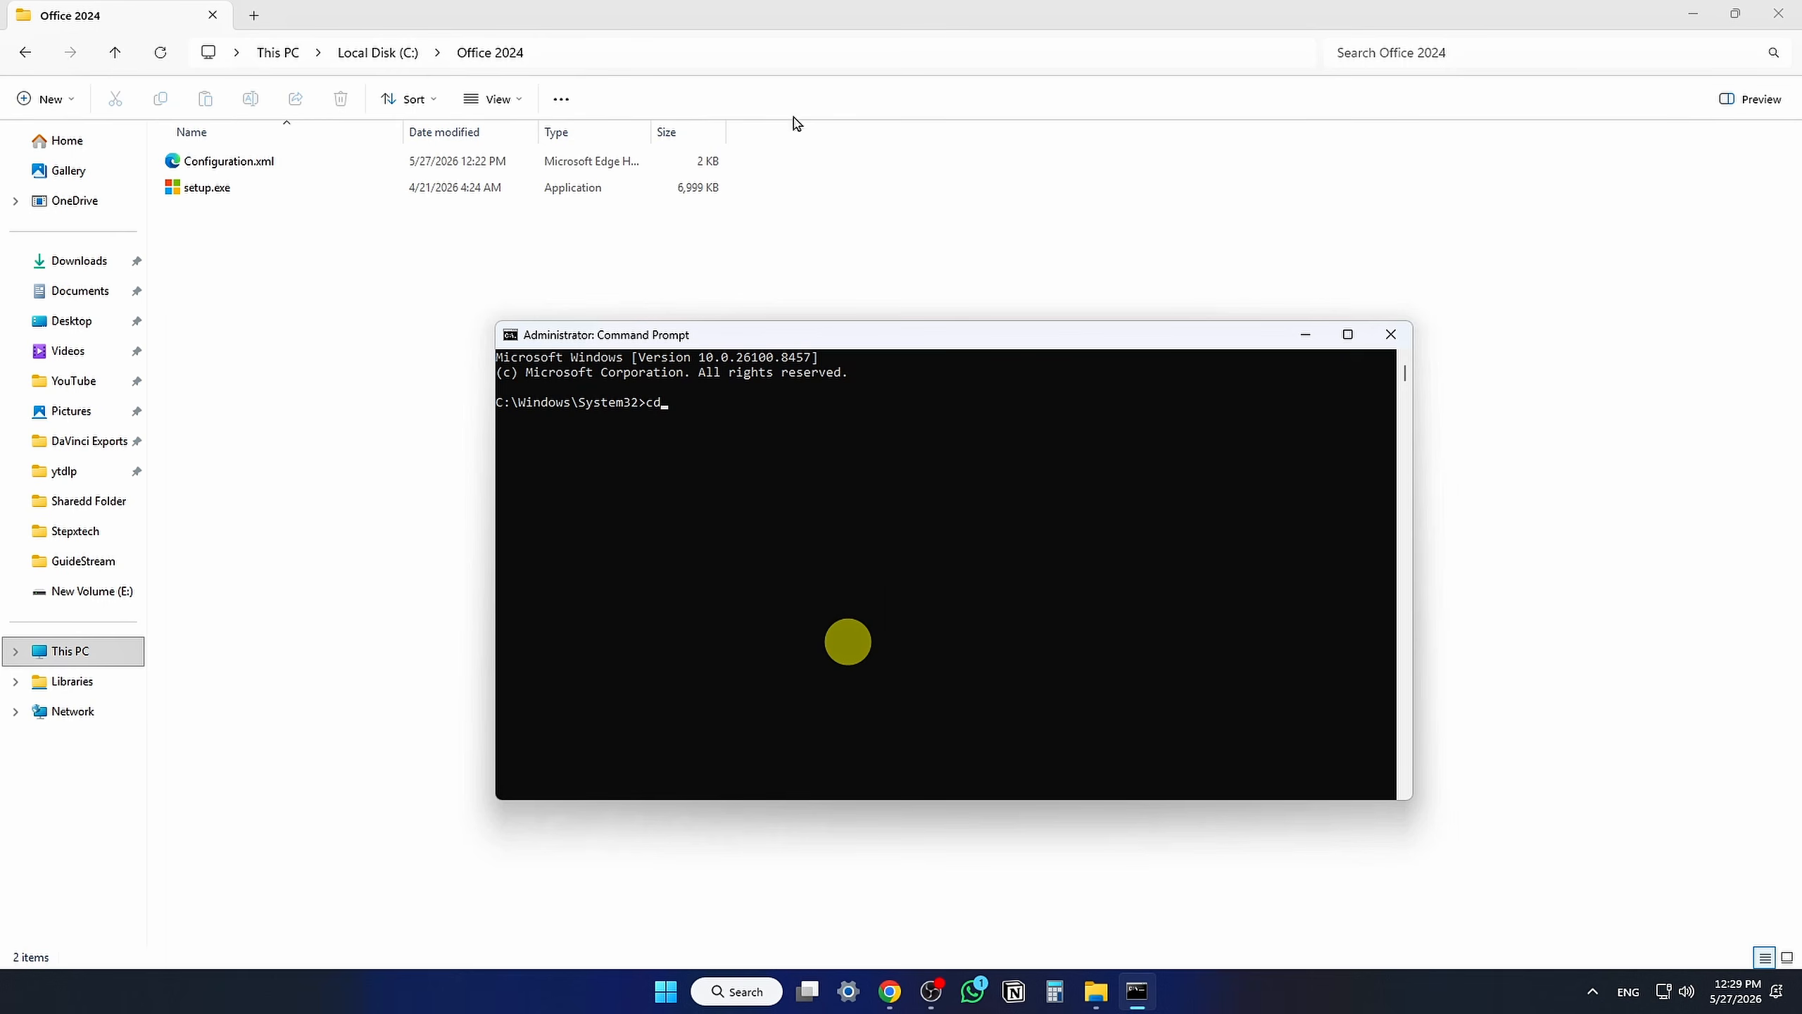
pyautogui.click(777, 56)
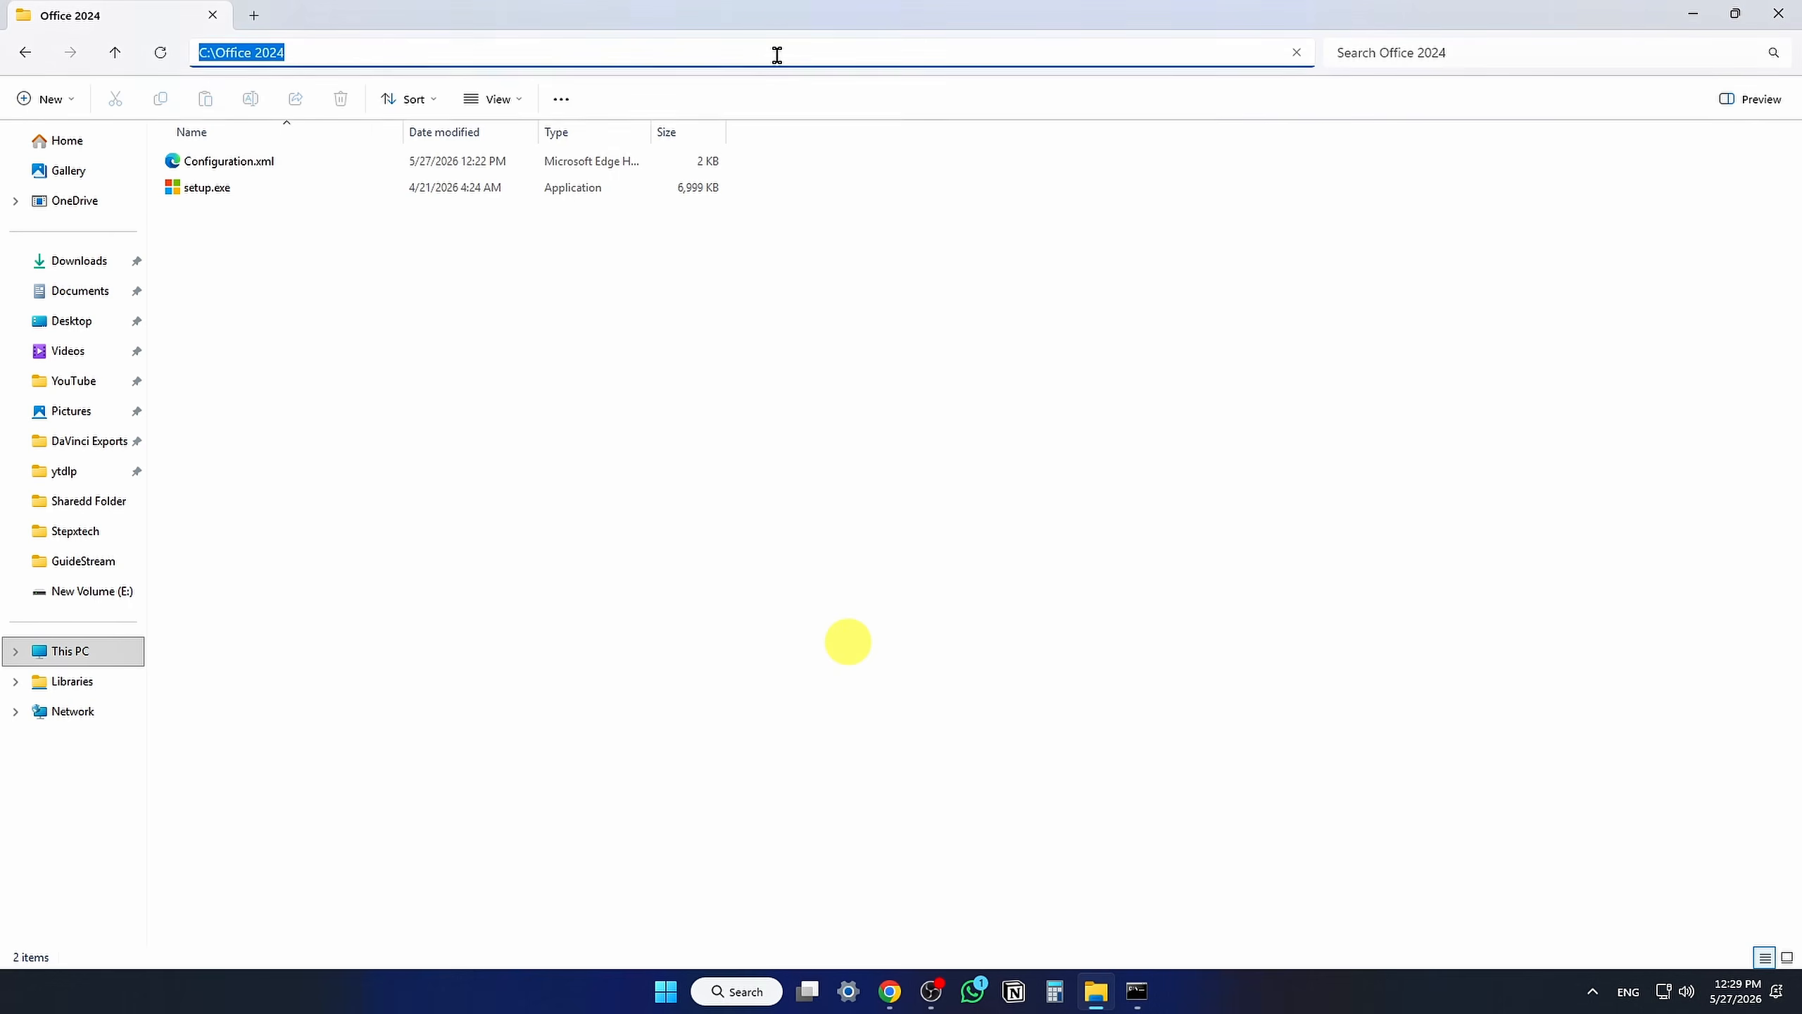
pyautogui.click(778, 56)
pyautogui.tripleClick(778, 55)
pyautogui.hotkey('ctrl', 'c')
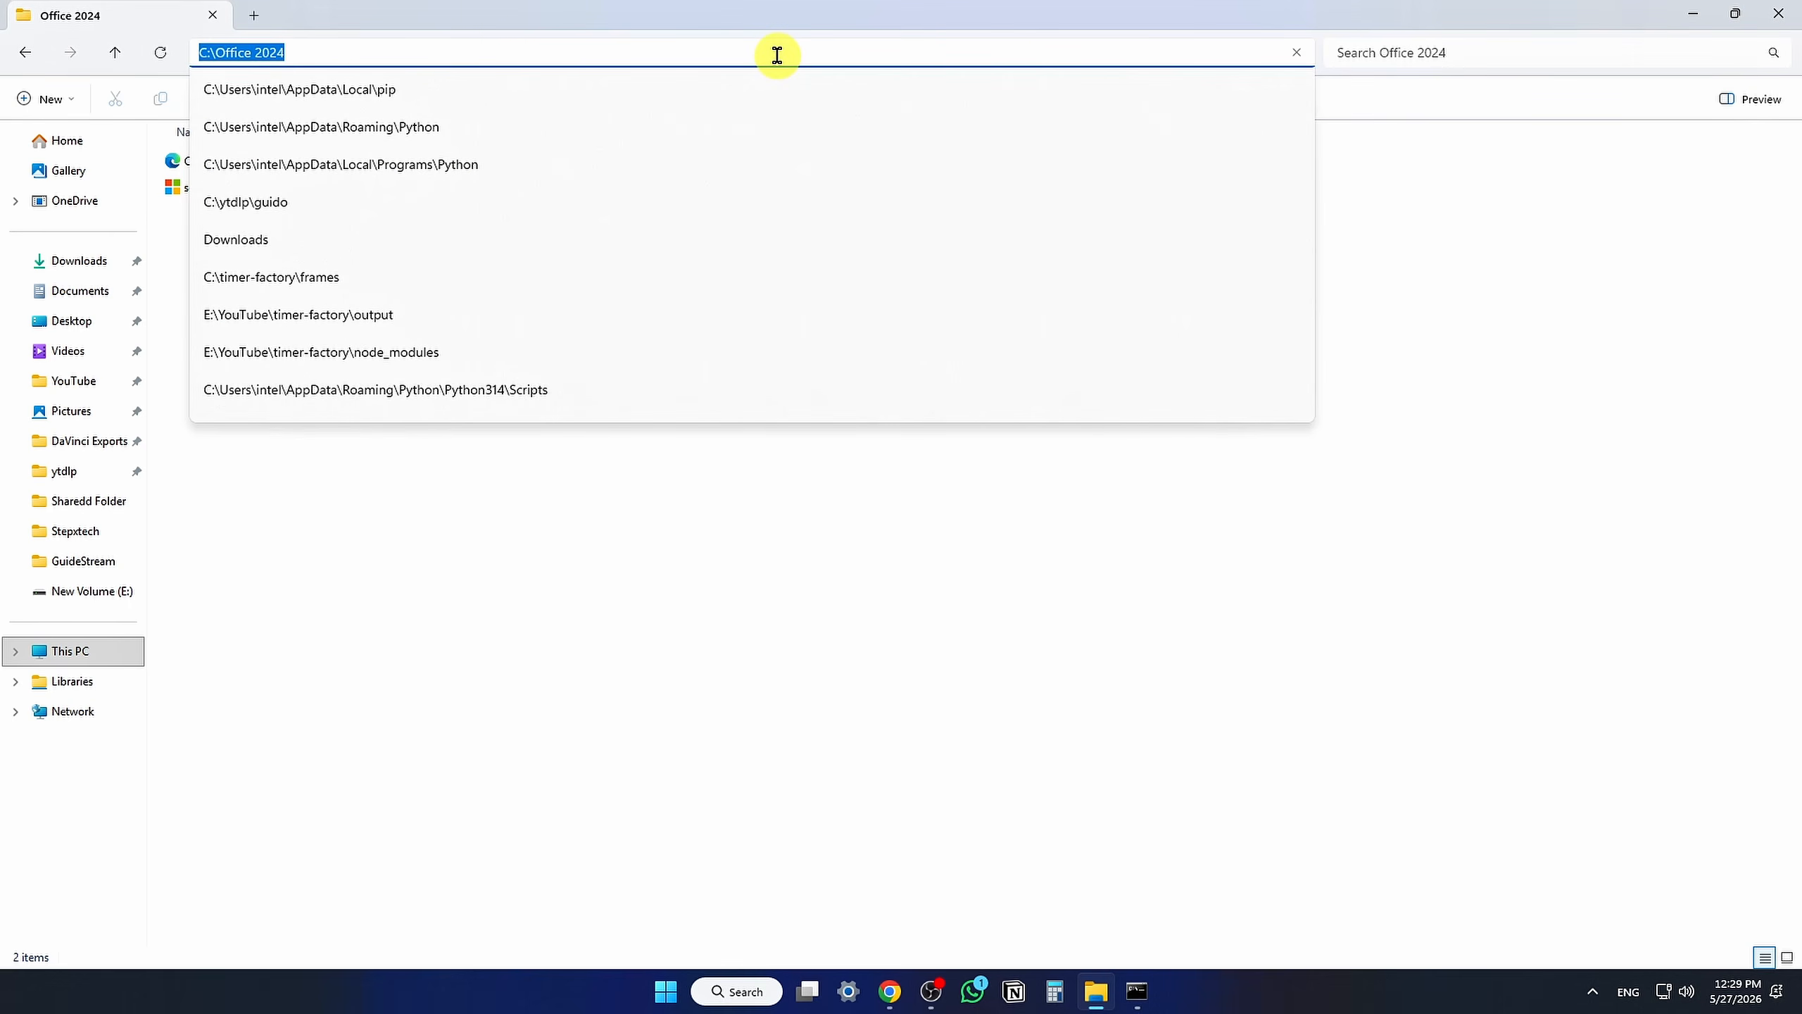
pyautogui.click(1138, 991)
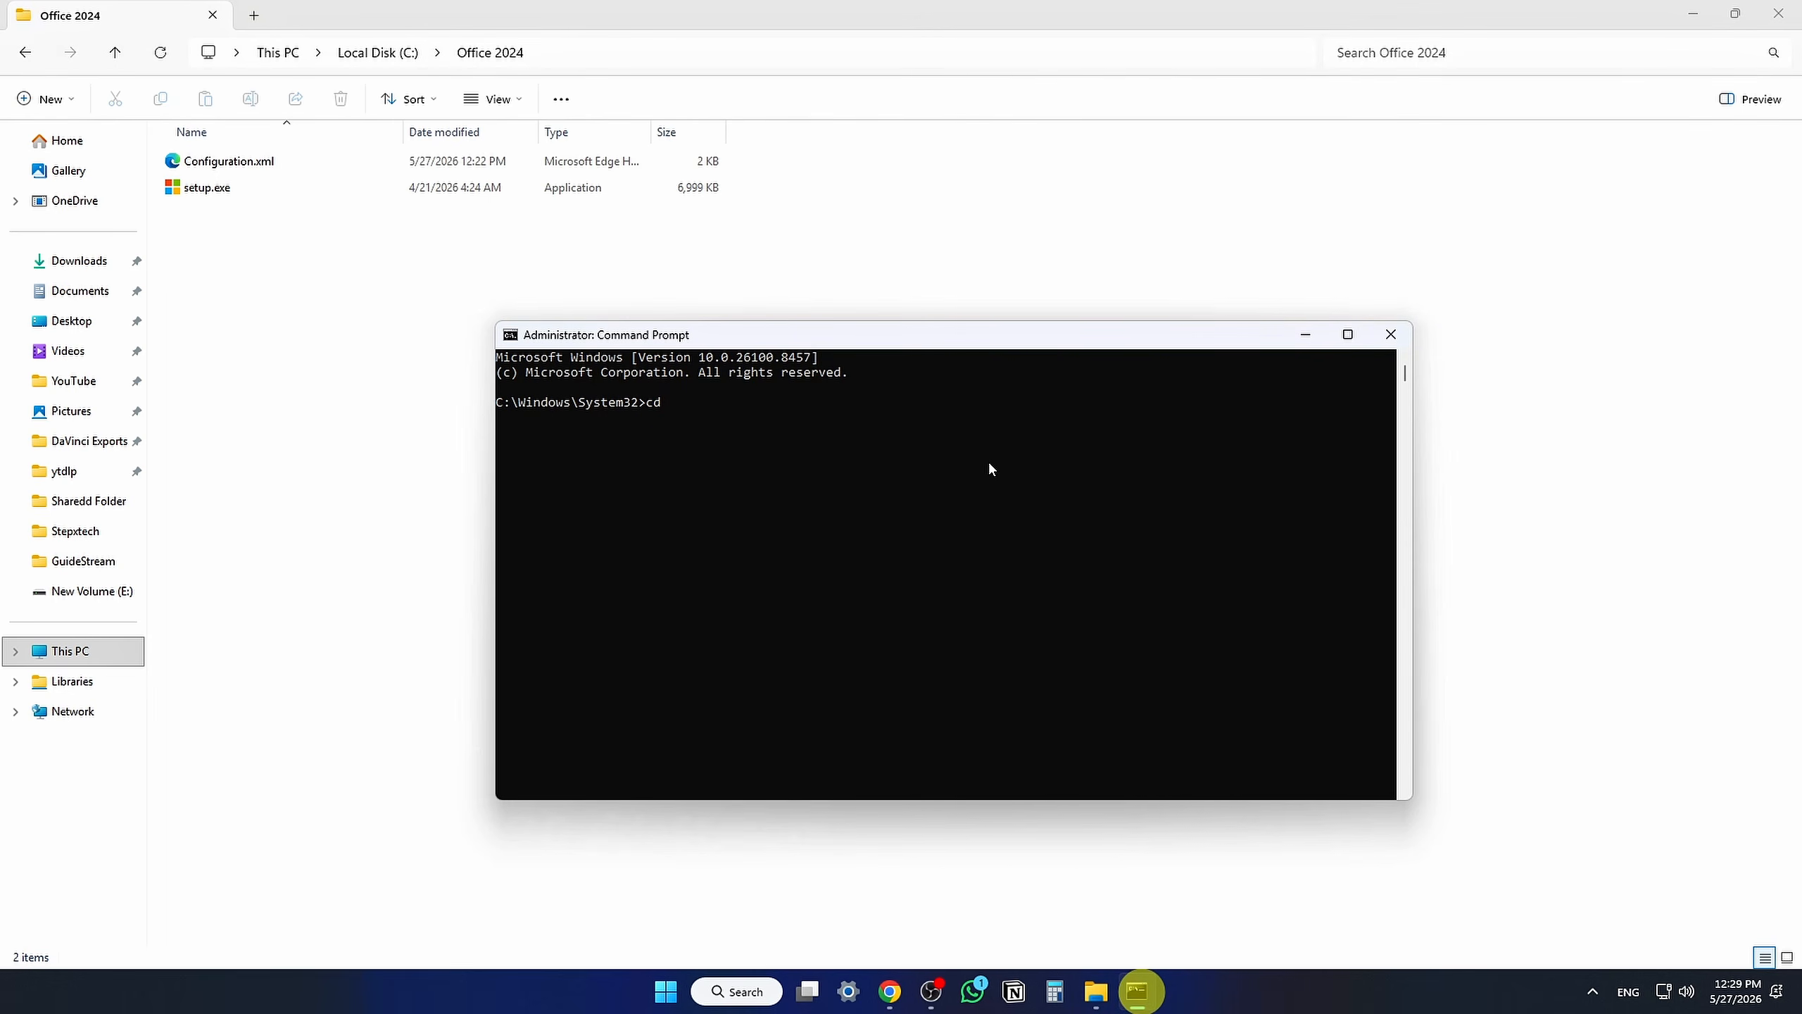
pyautogui.hotkey('ctrl', 'v')
pyautogui.press('Return')
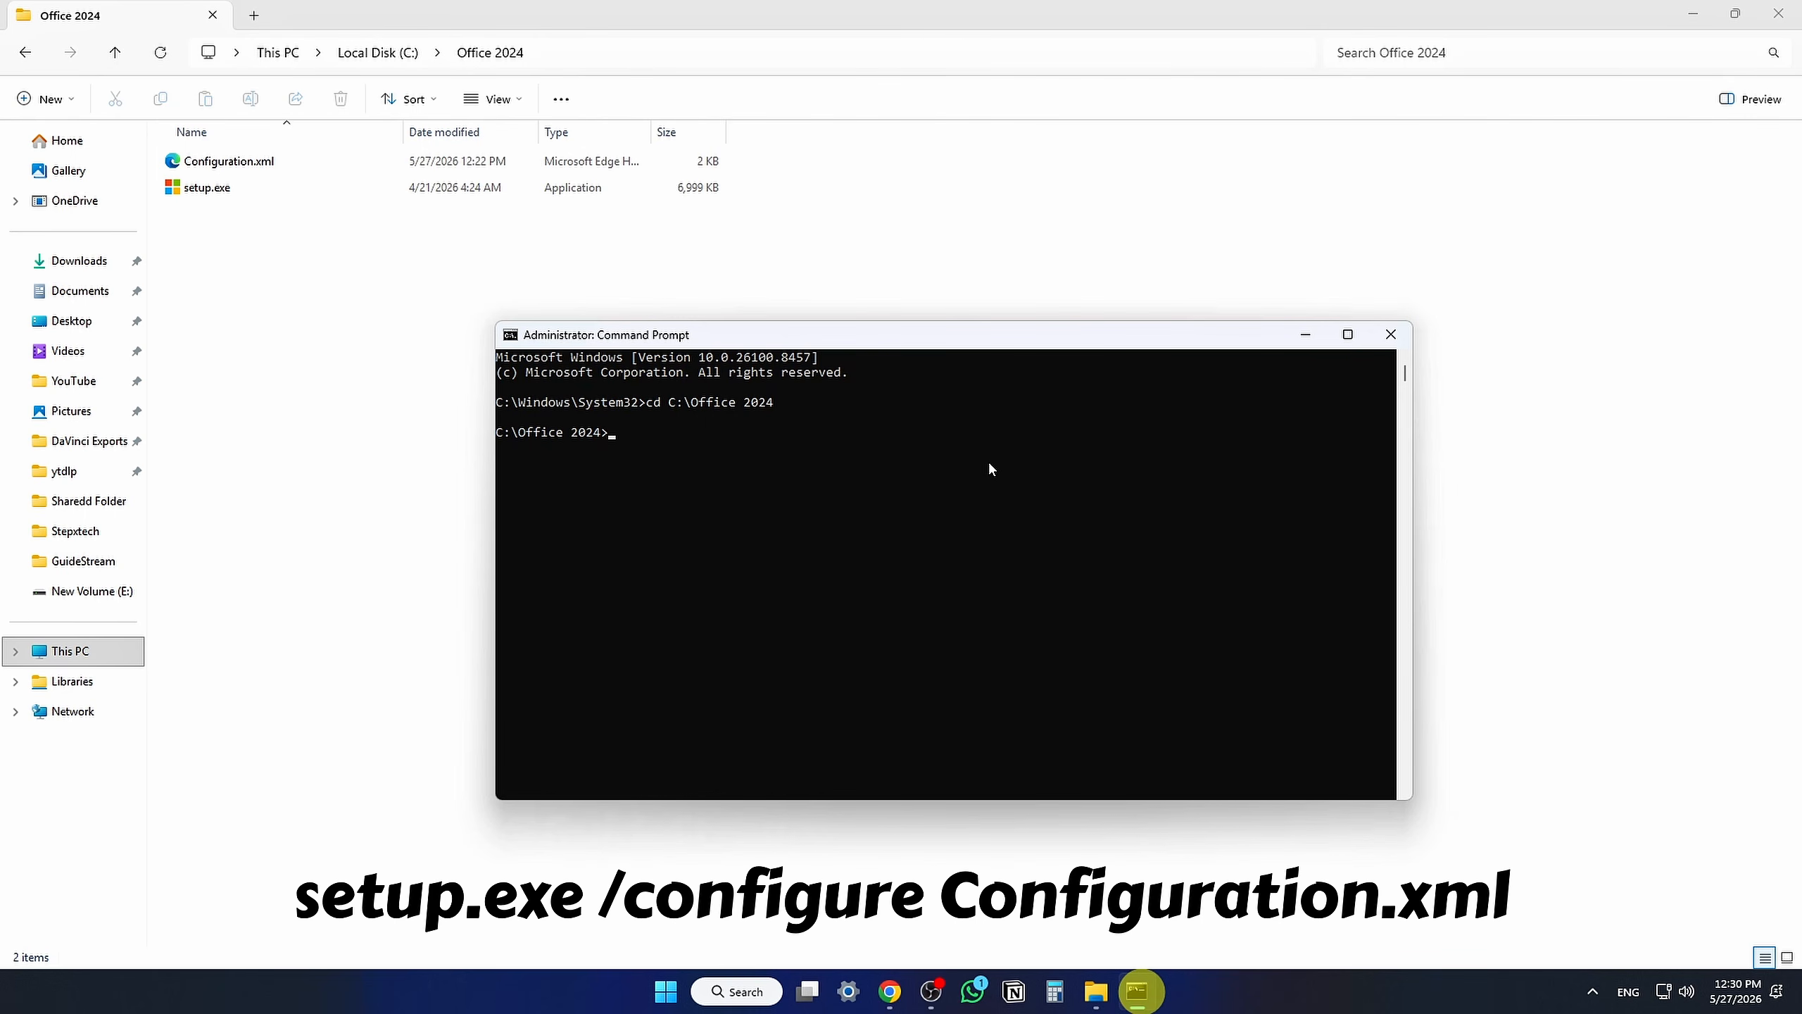
# Step: Run setup.exe /configure Configuration.xml to install Office, then close the completion window
pyautogui.write('setup.exe /configure Configuration.xml')
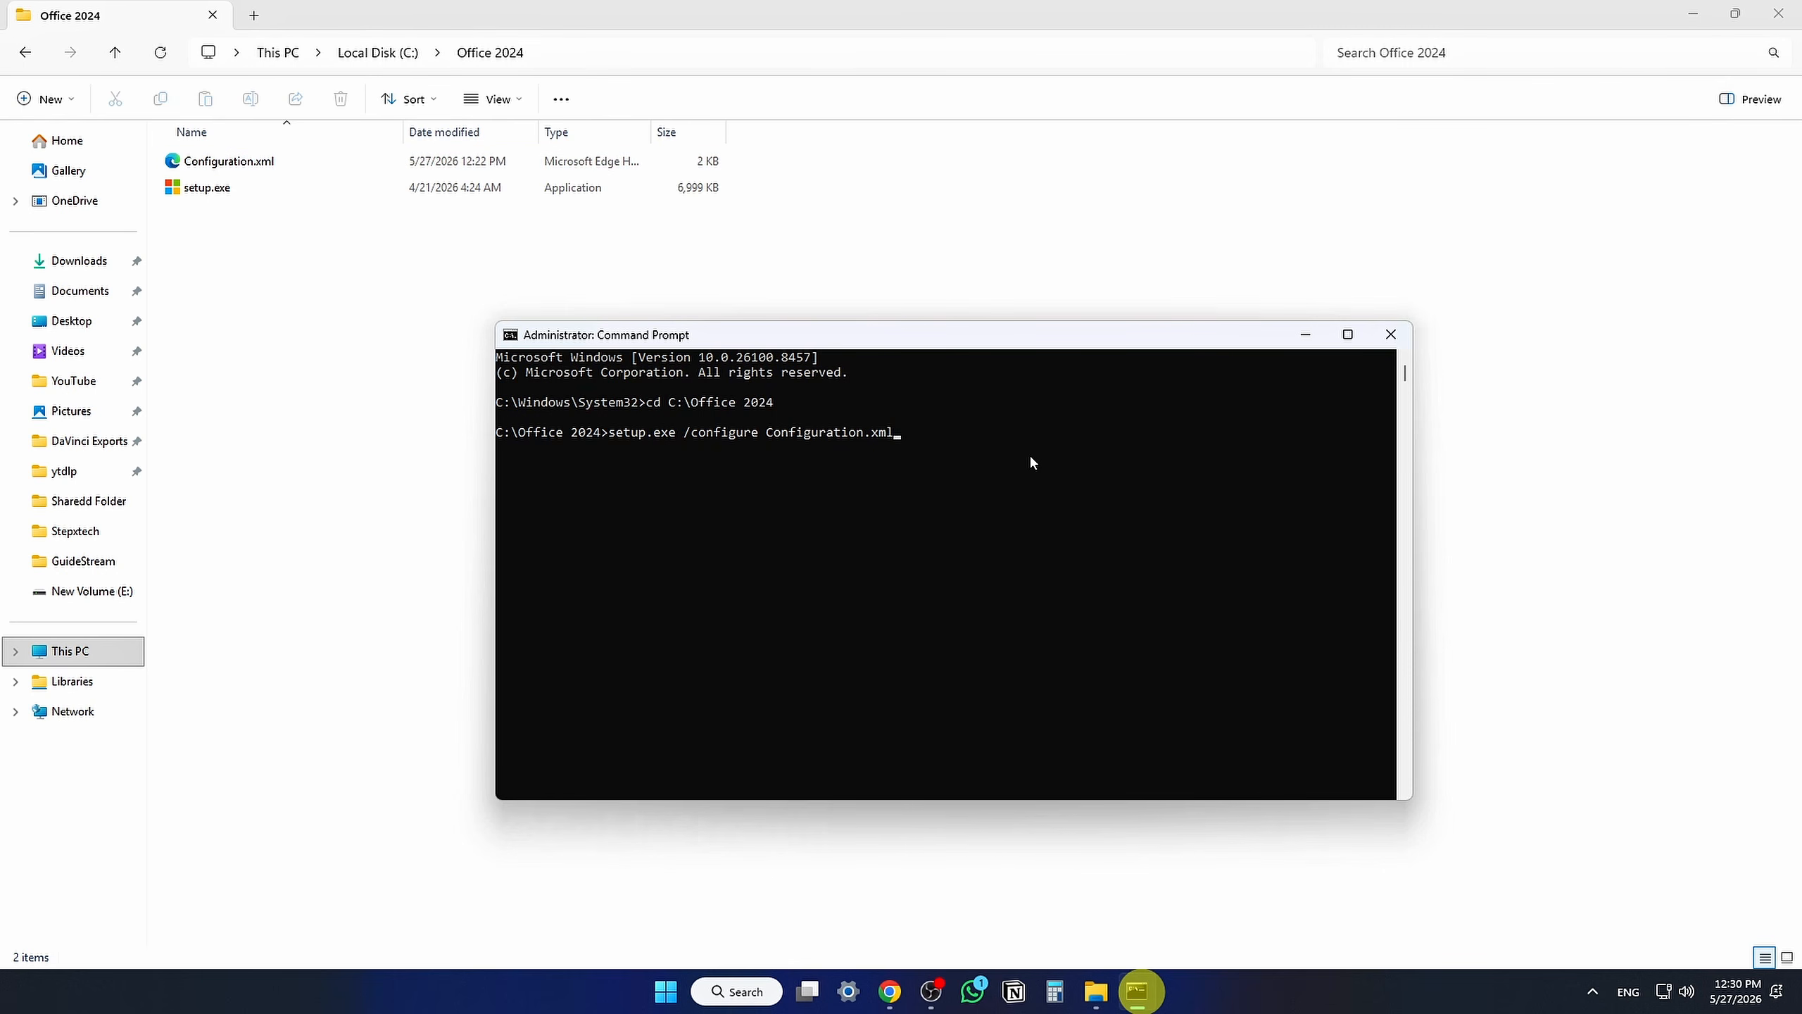
pyautogui.press('Return')
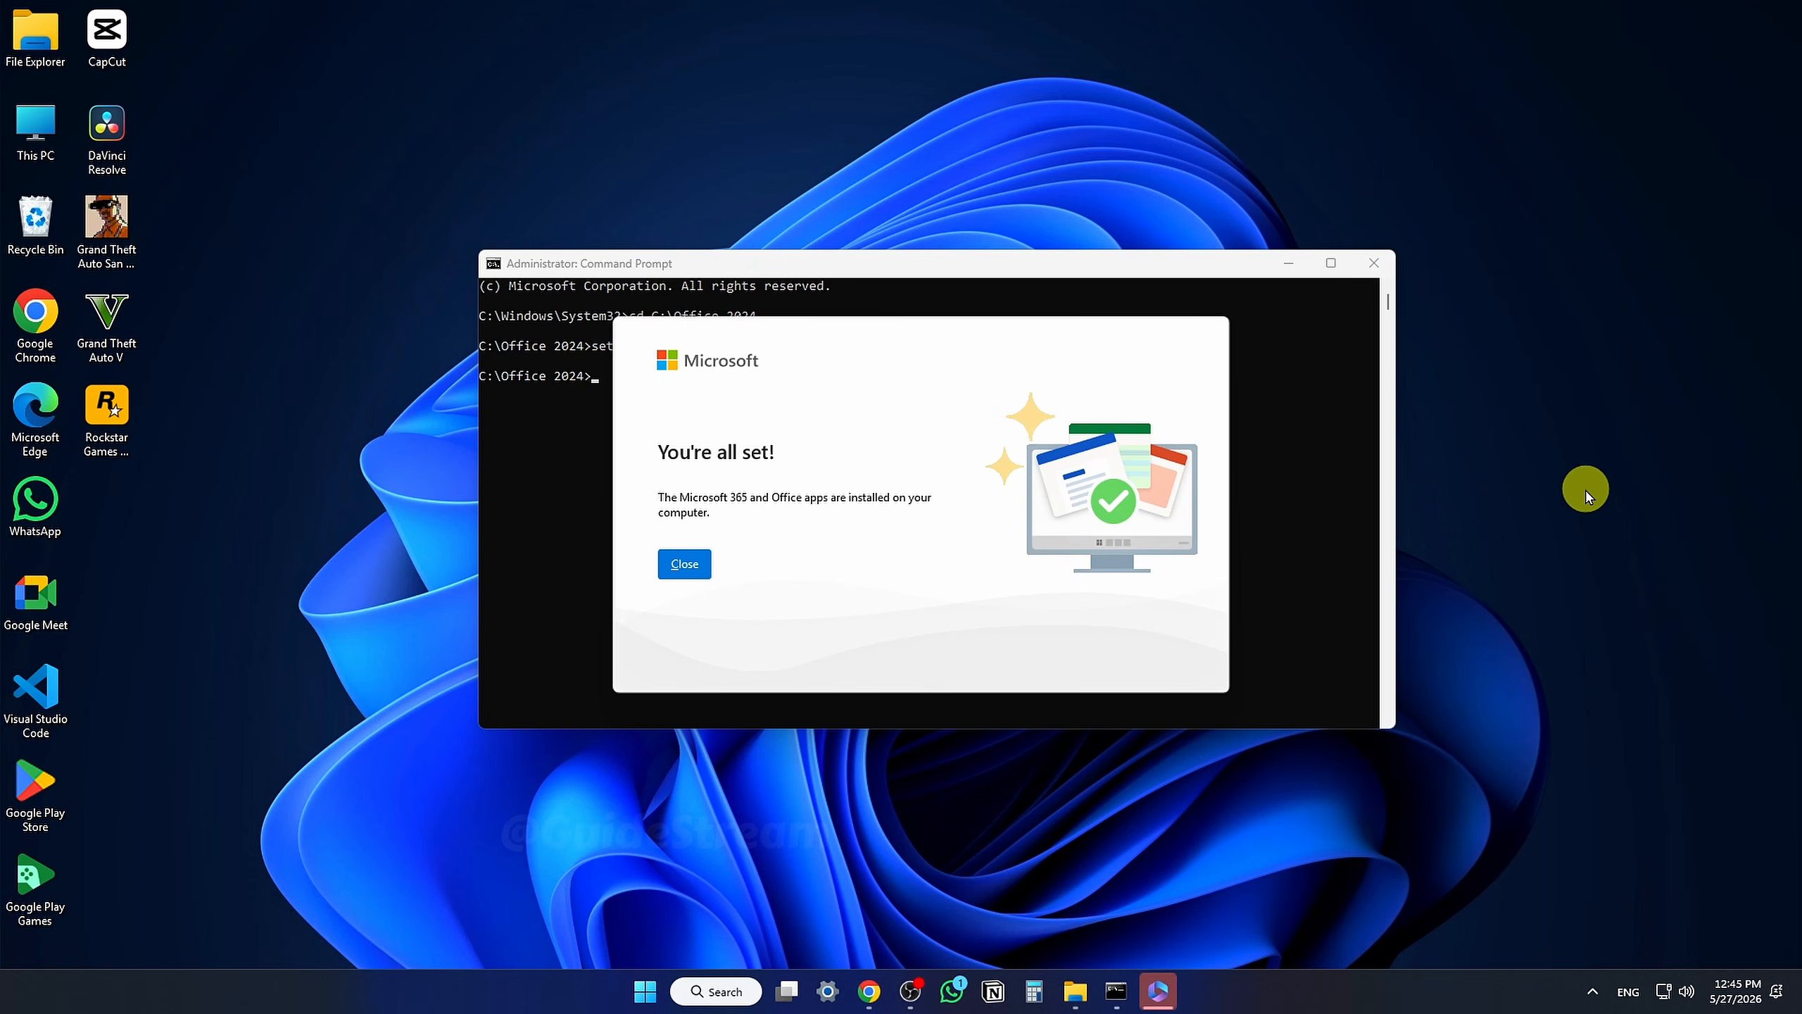
pyautogui.click(685, 572)
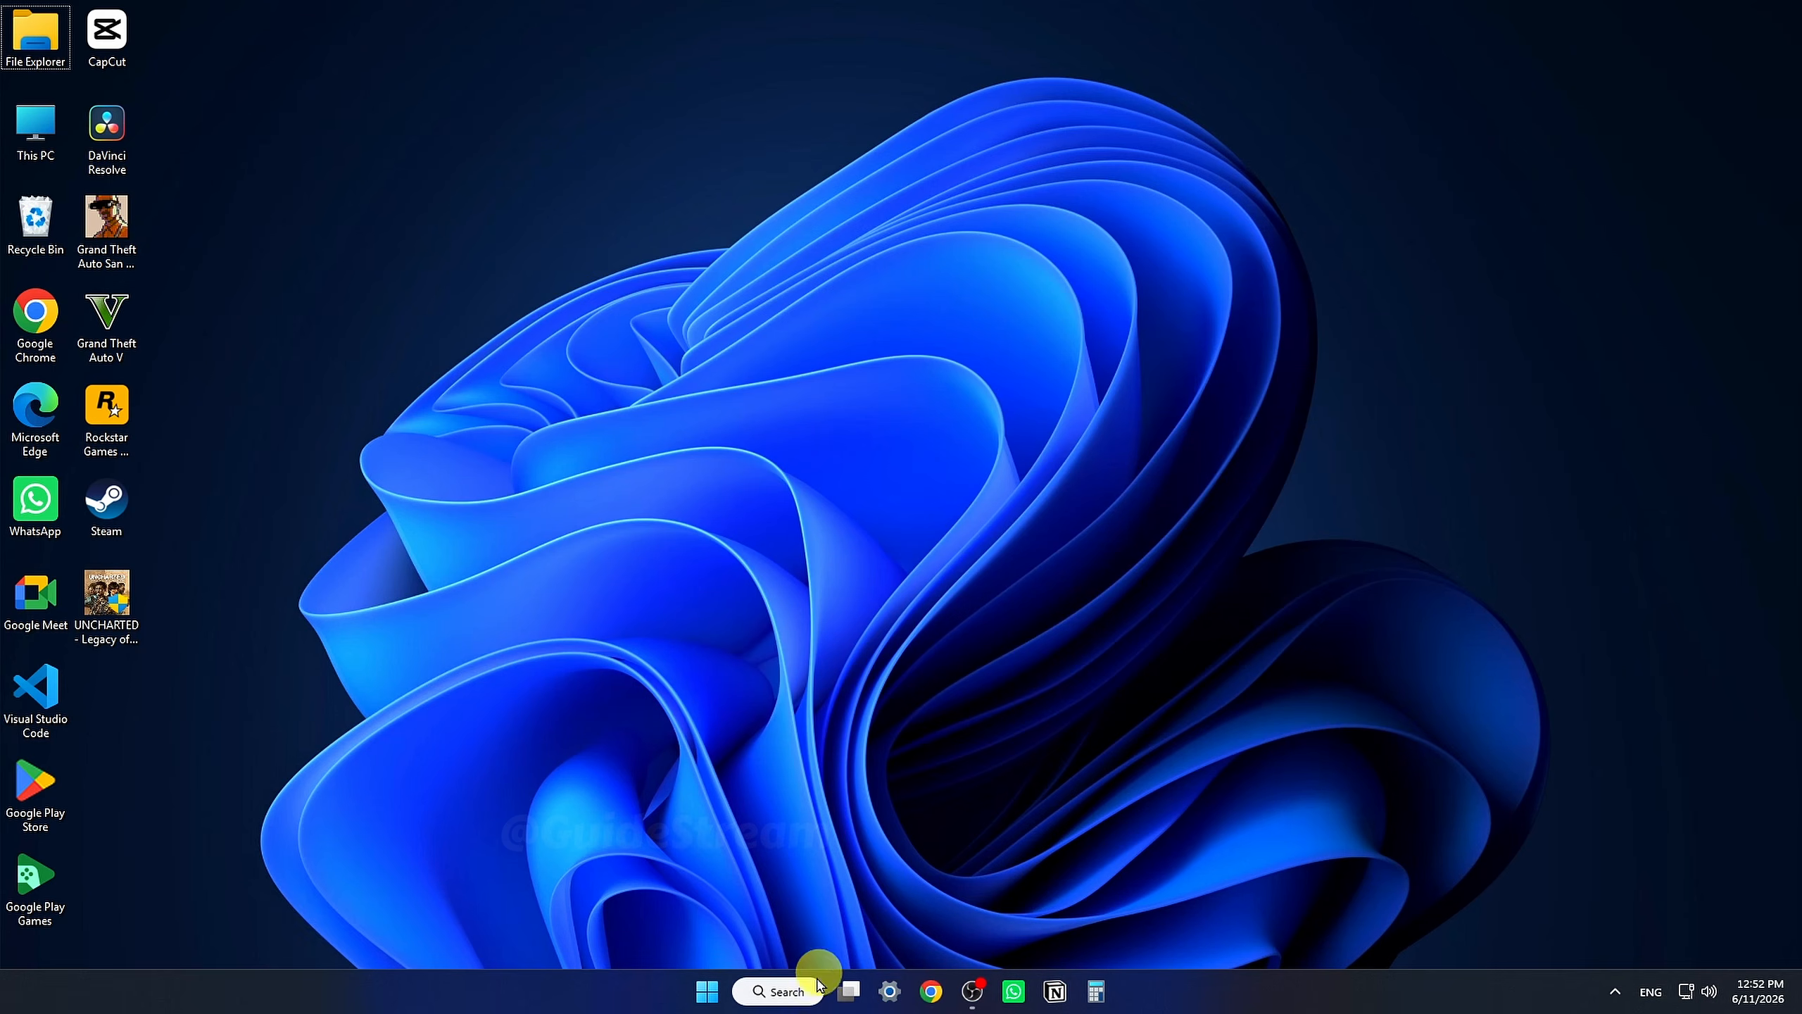
# Step: Open Word, start a blank document, and type SUBSCRIBE to test the installation
pyautogui.click(816, 988)
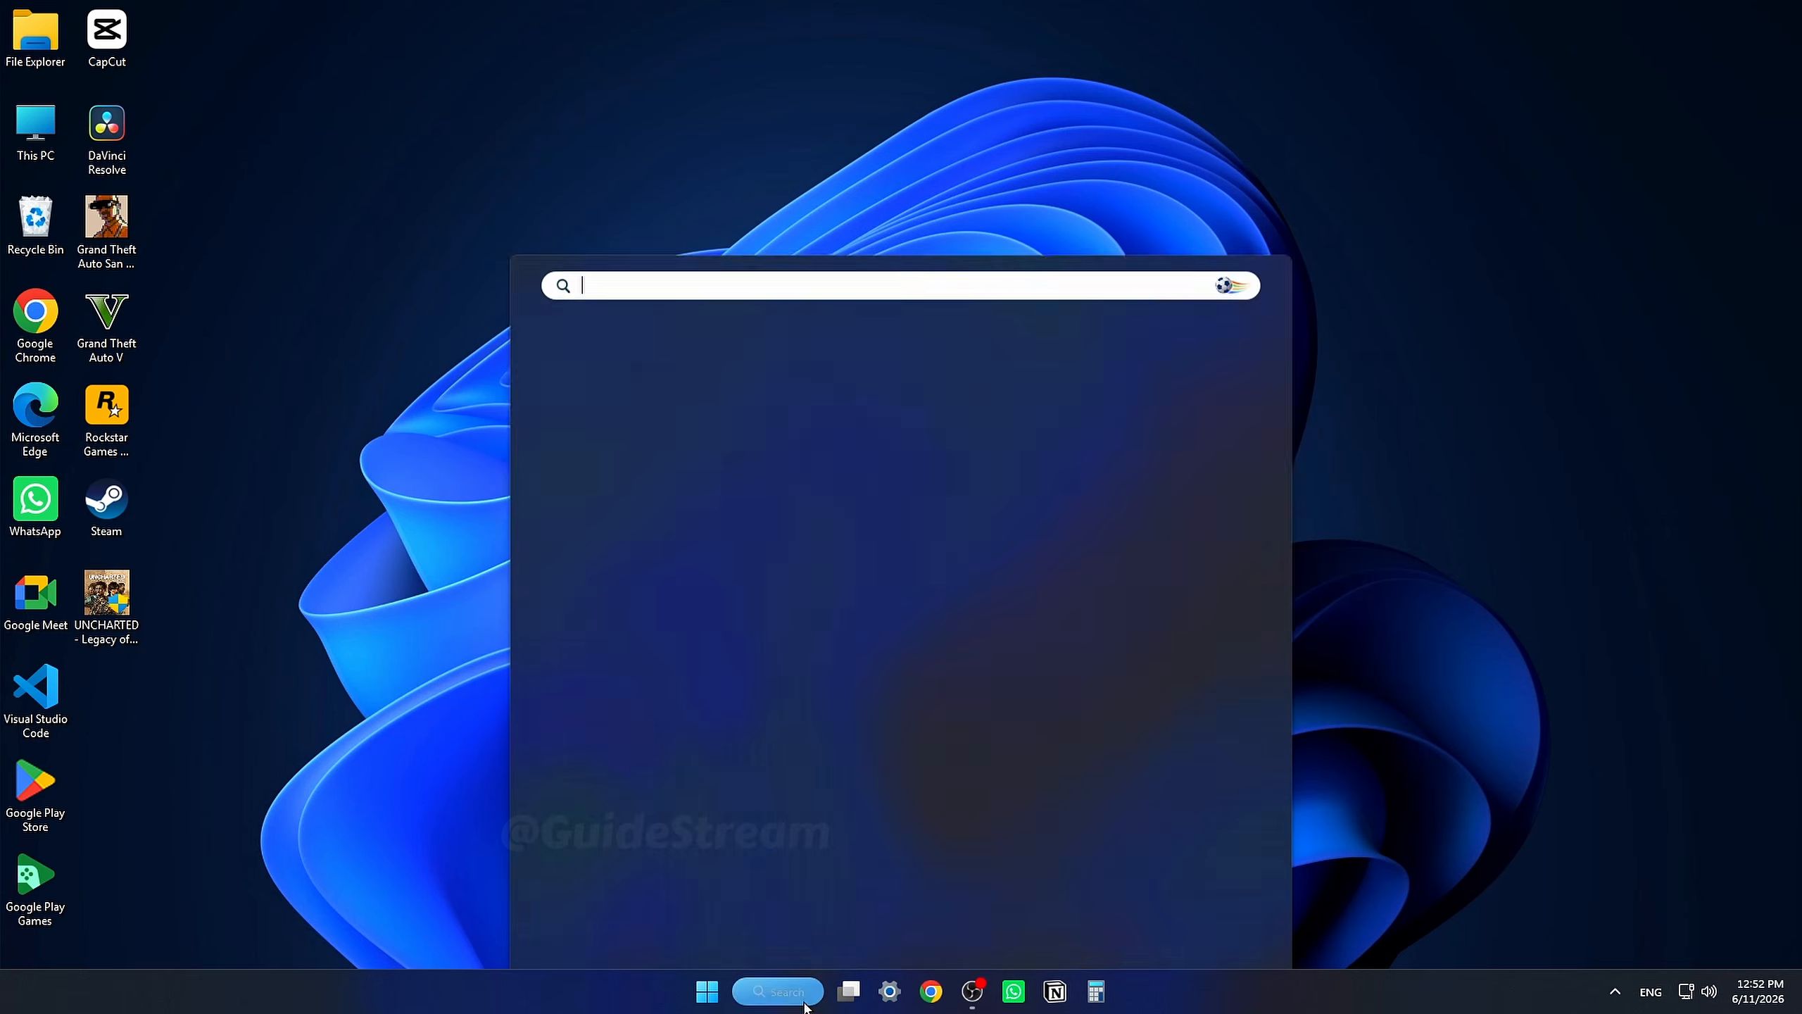
pyautogui.write('wor')
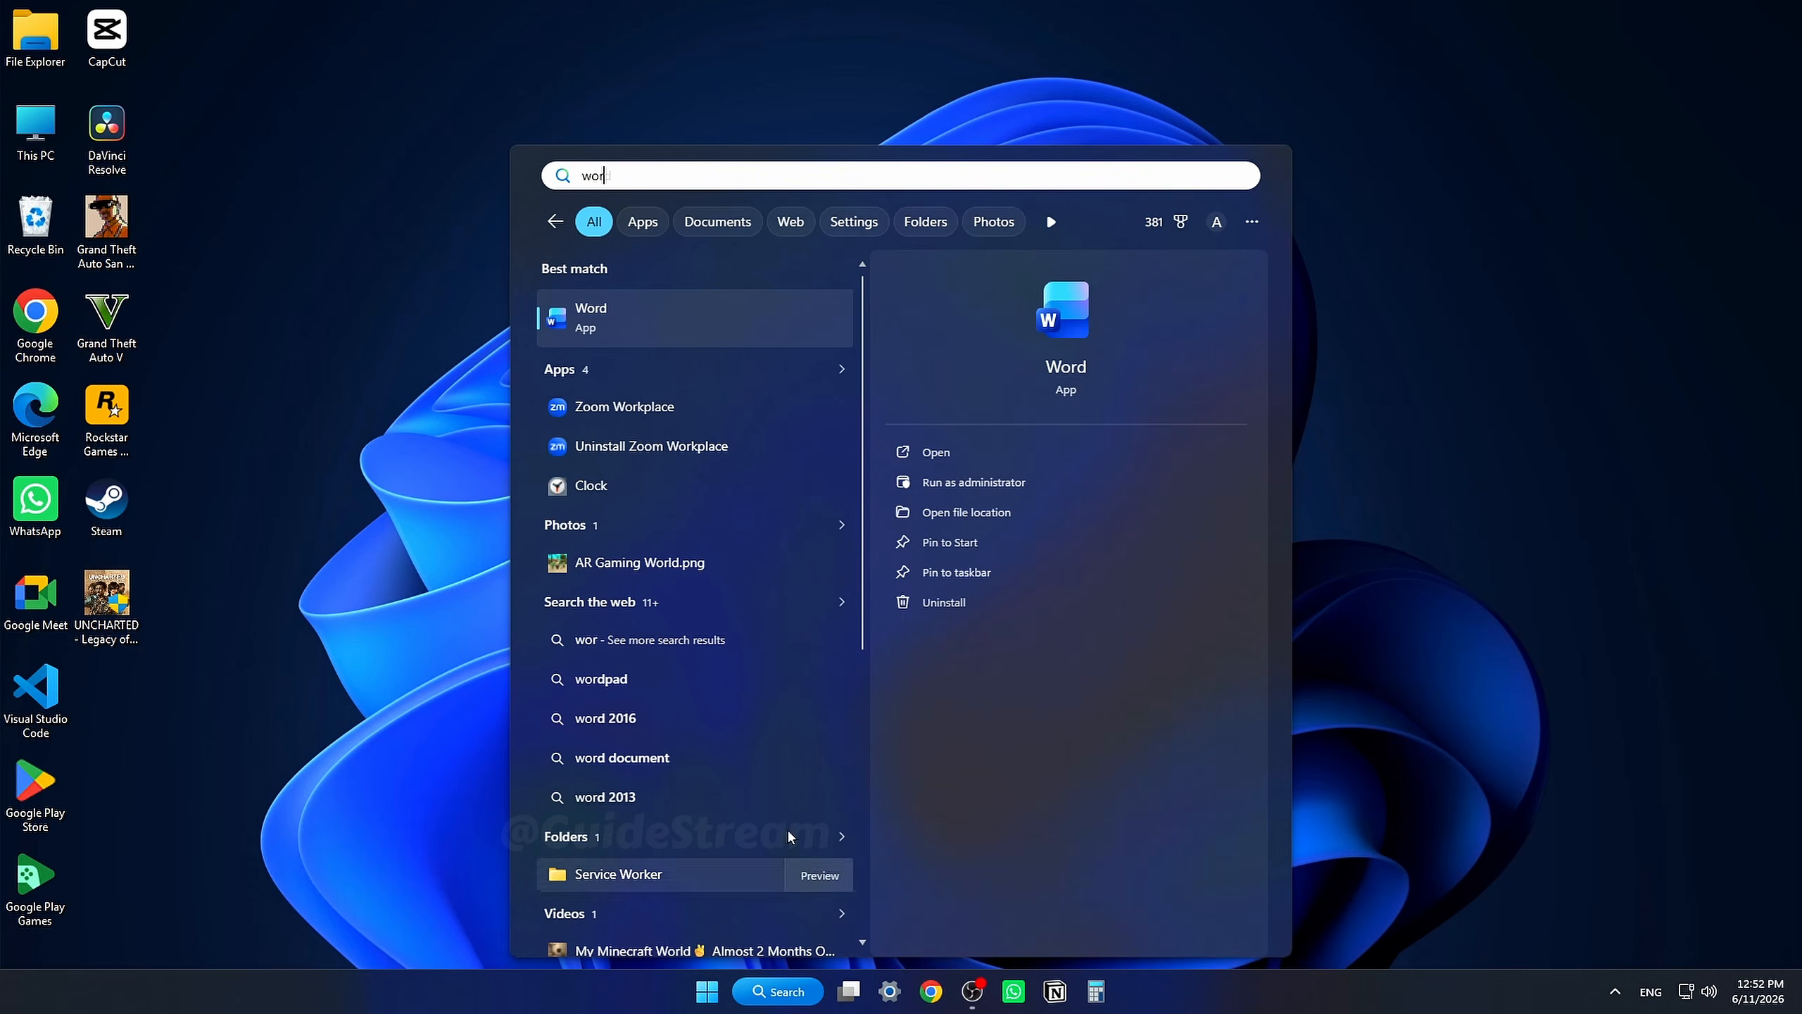
pyautogui.click(735, 335)
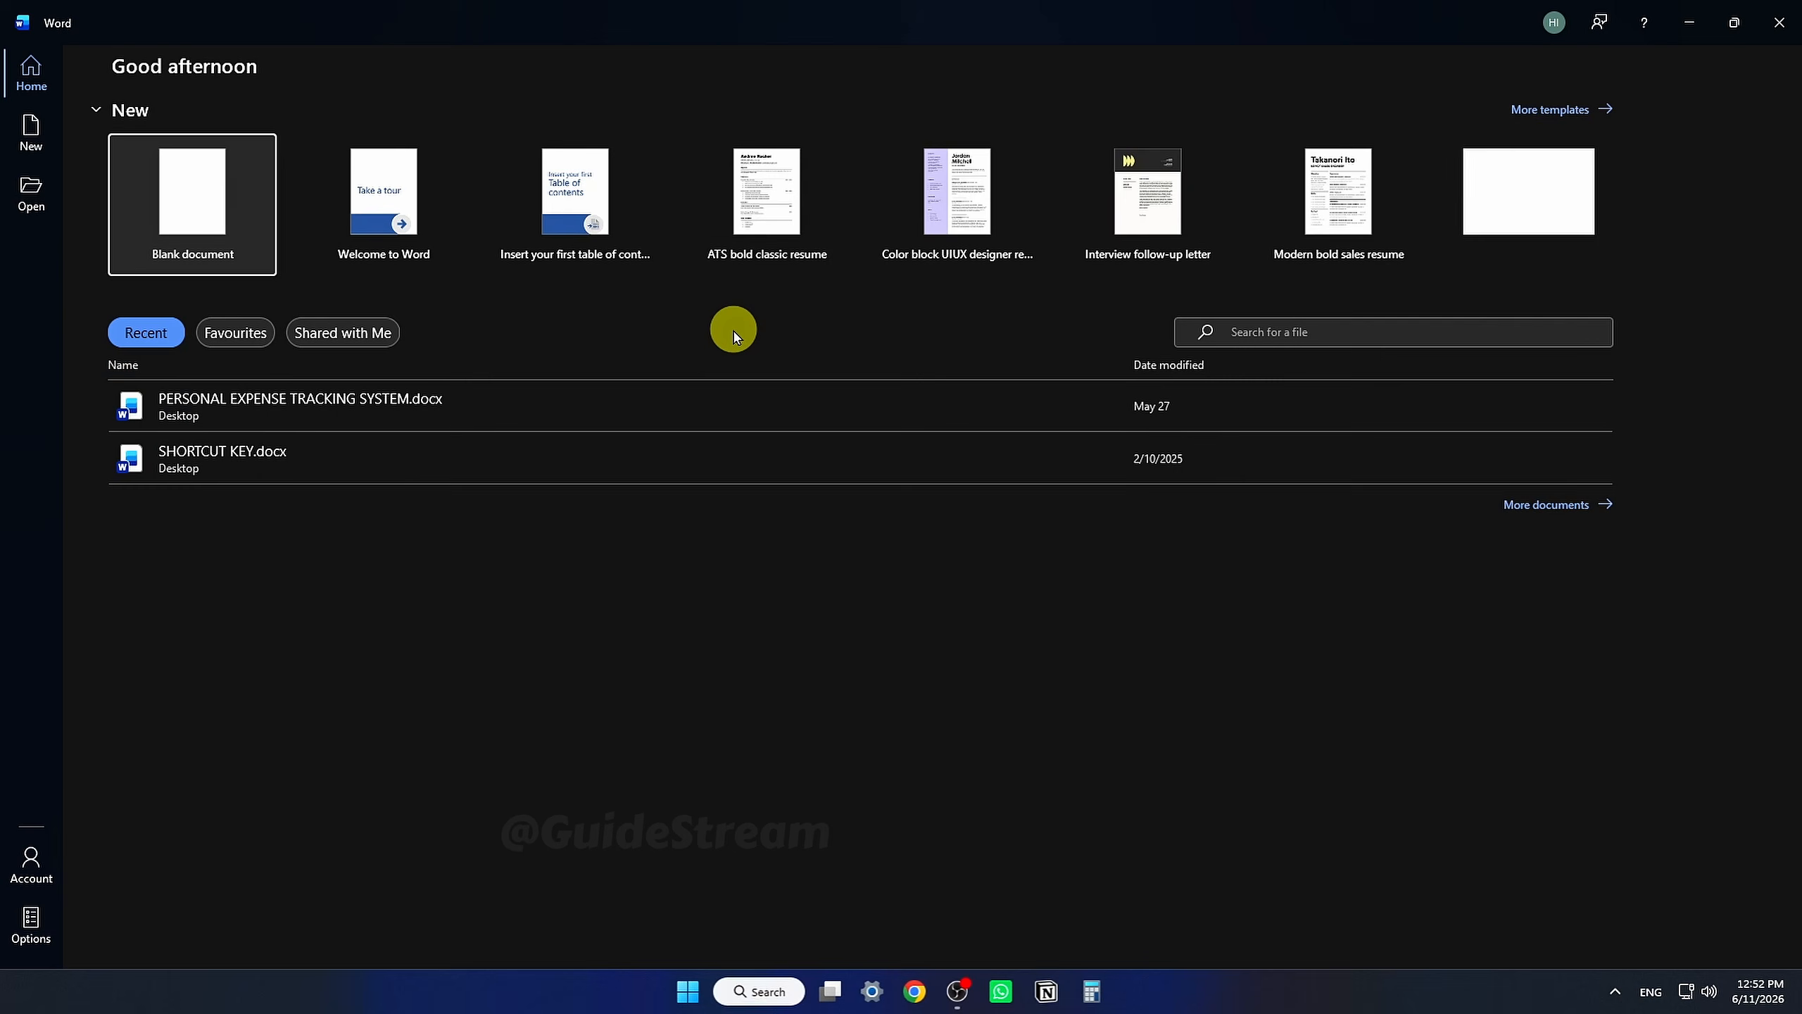
pyautogui.click(245, 229)
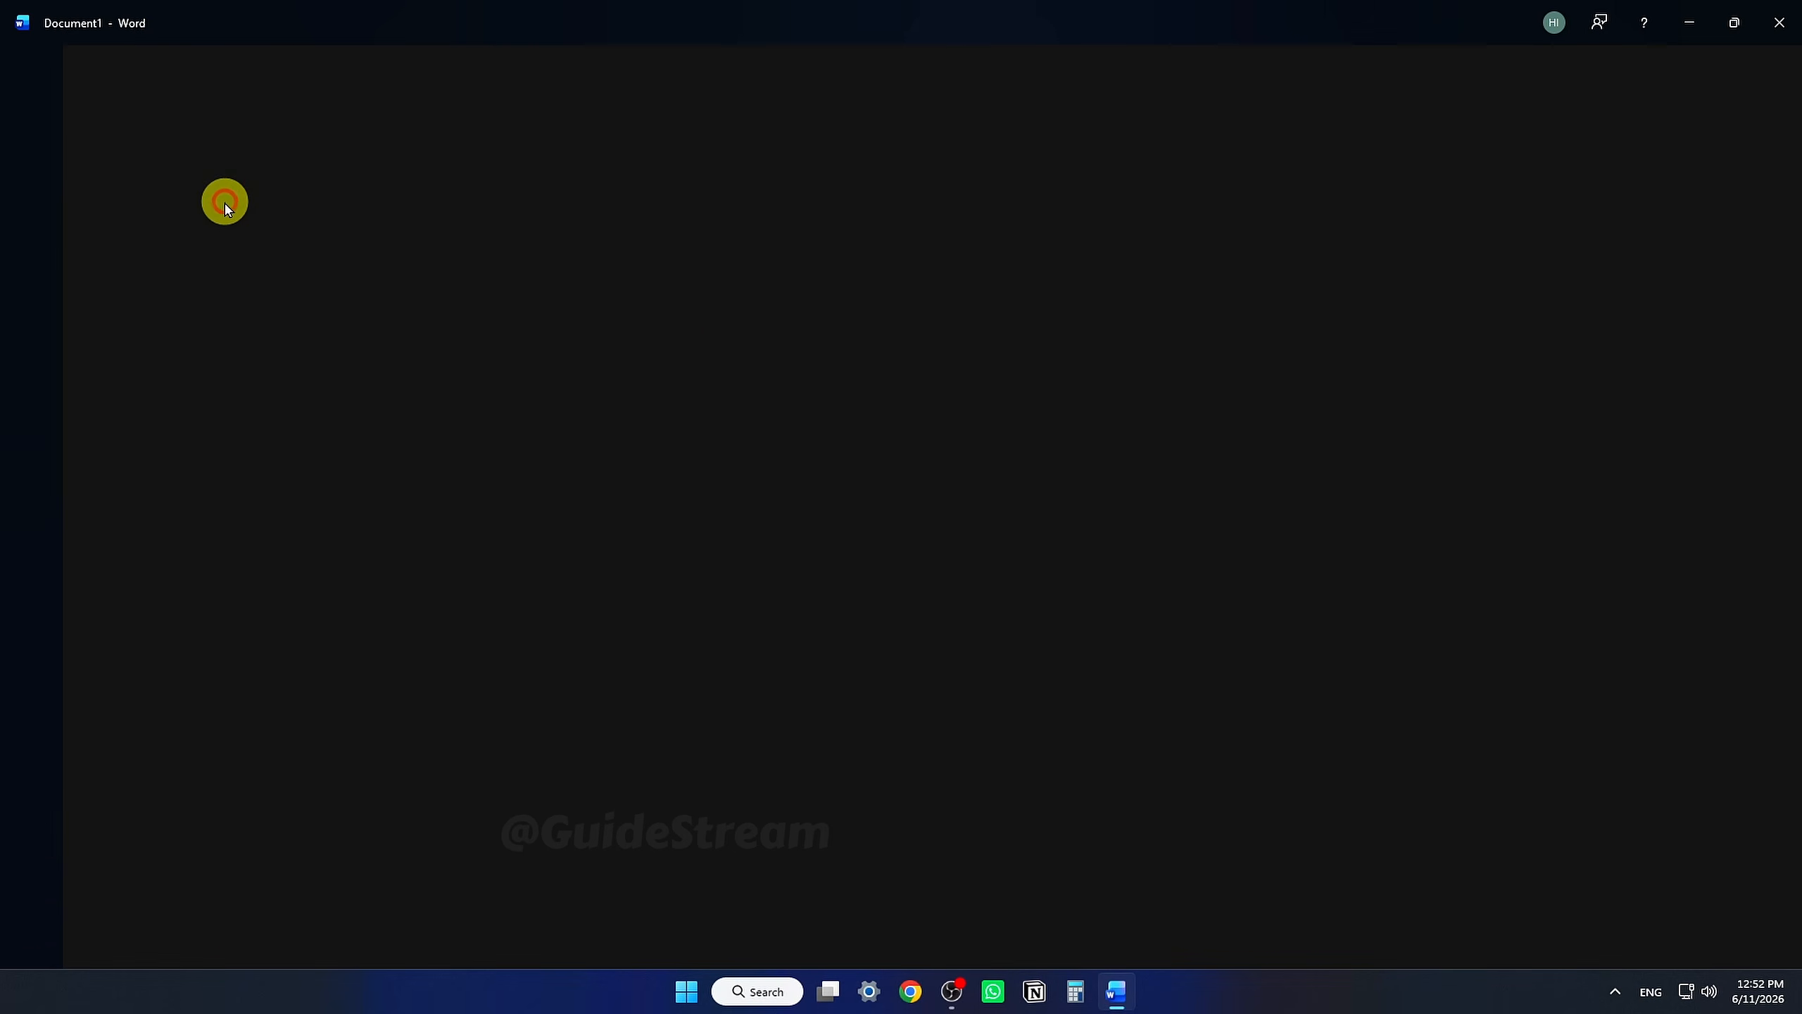
pyautogui.write('SU')
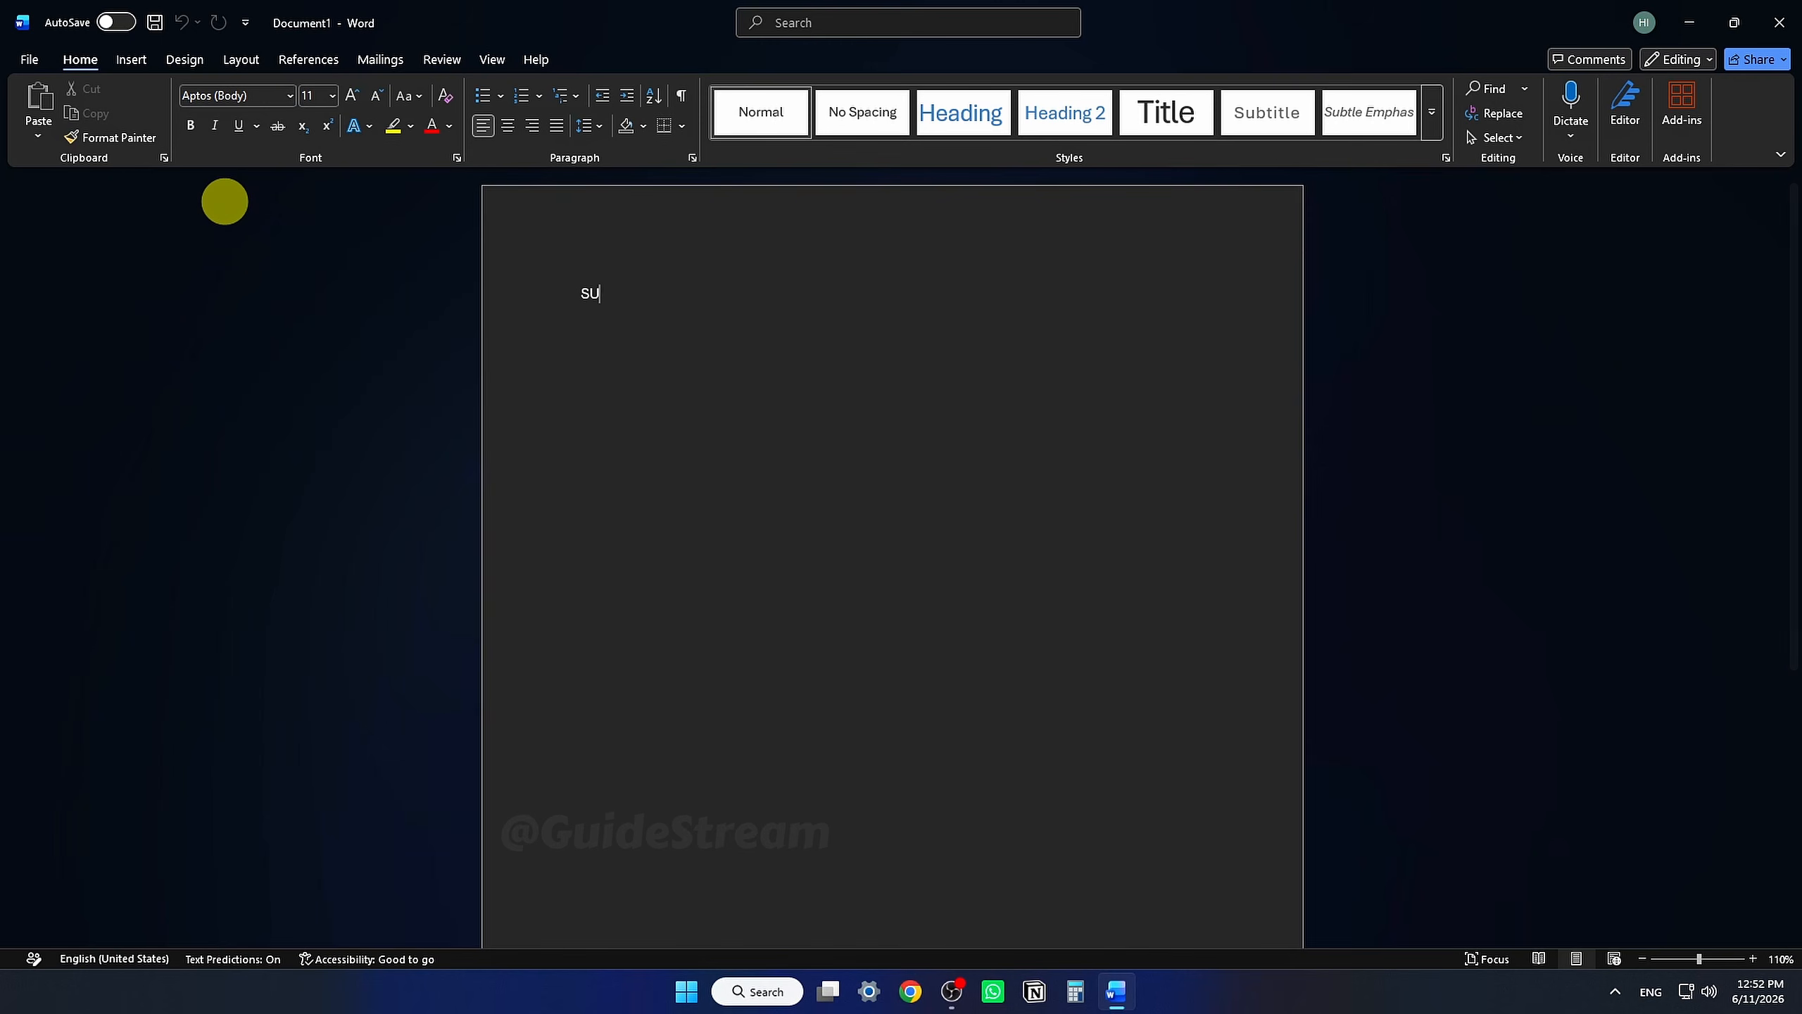
pyautogui.write('BSCRIBE')
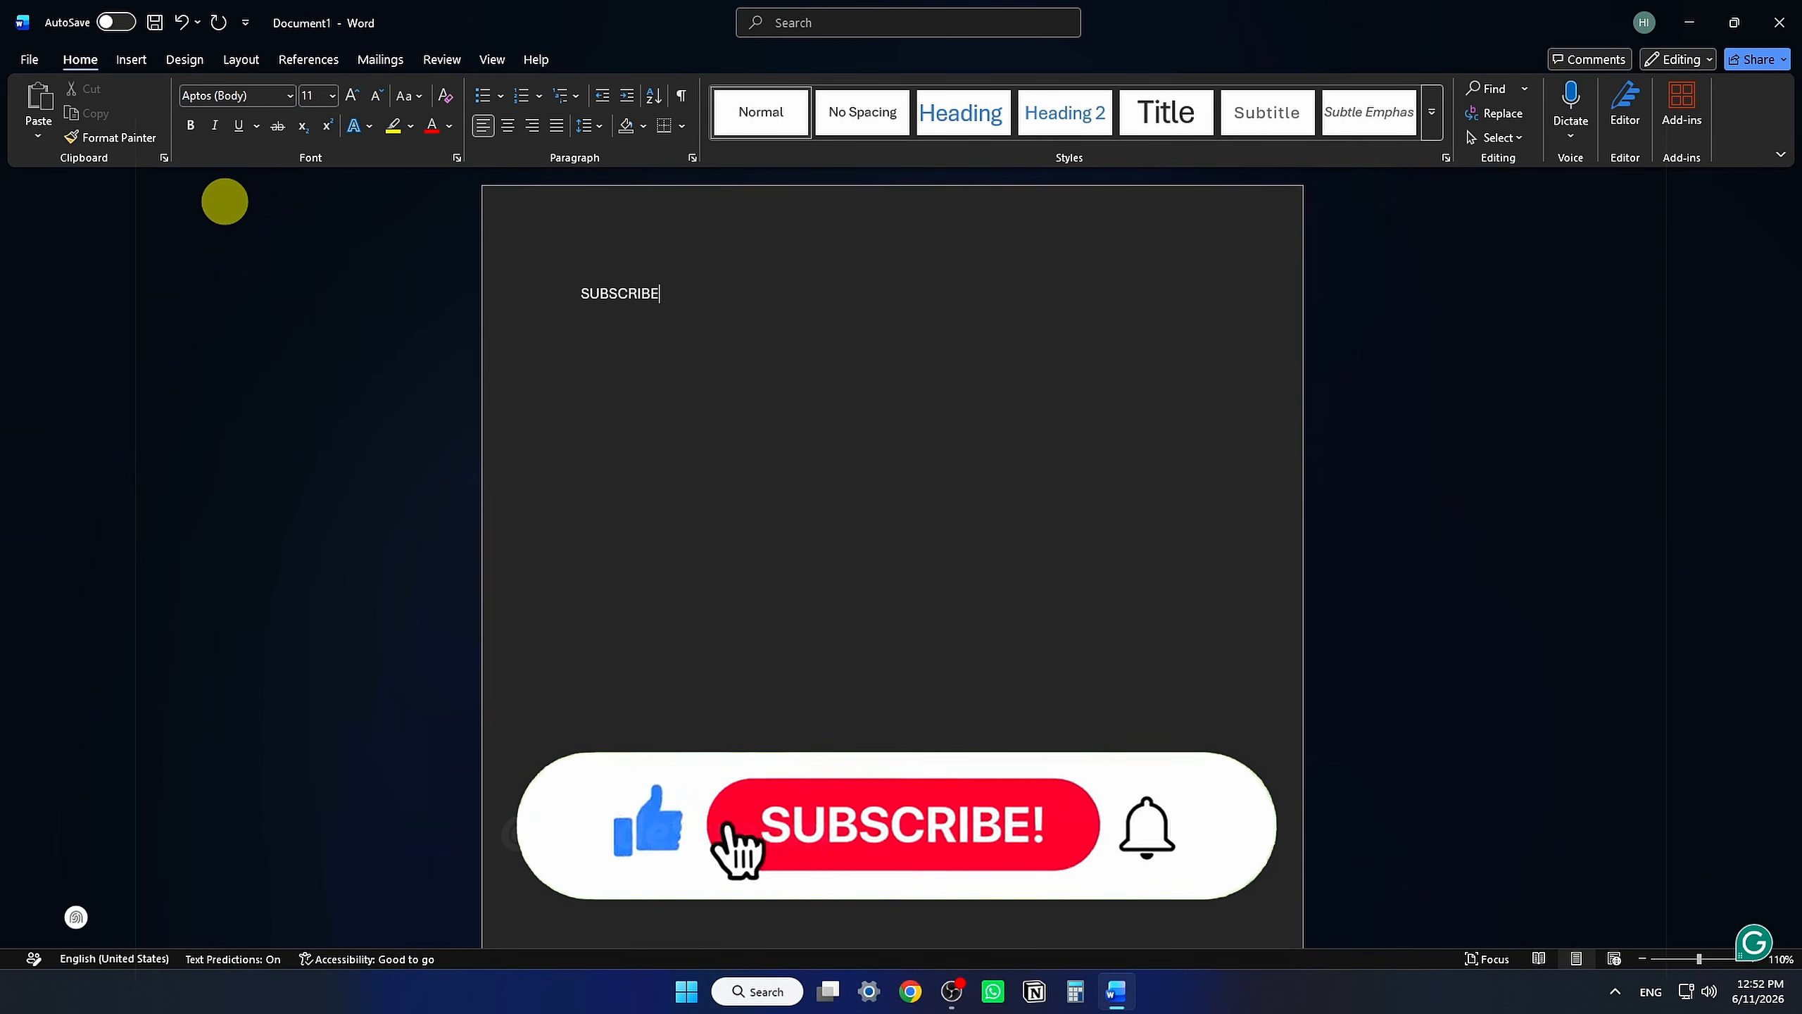